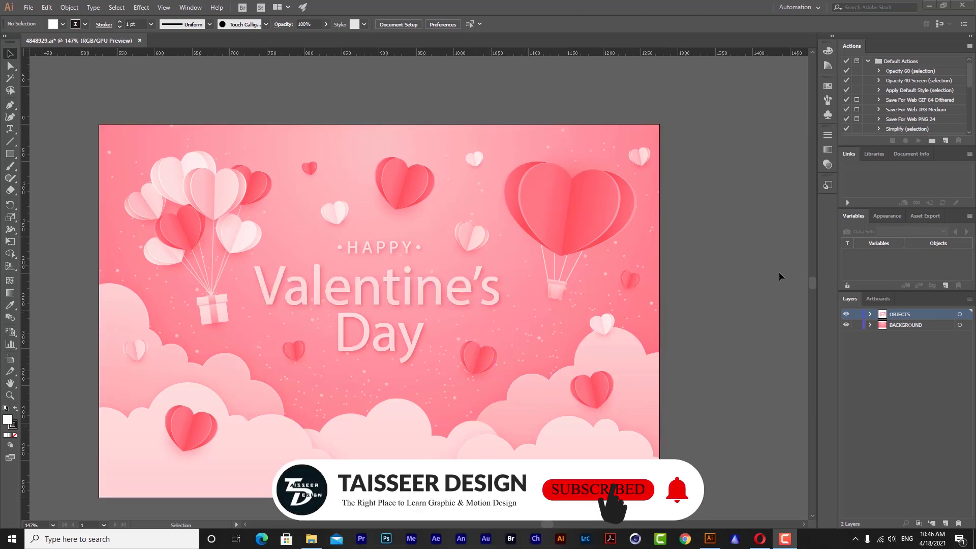
- Toggle the OBJECTS and BACKGROUND layers' visibility to check which artwork each holds
click(845, 314)
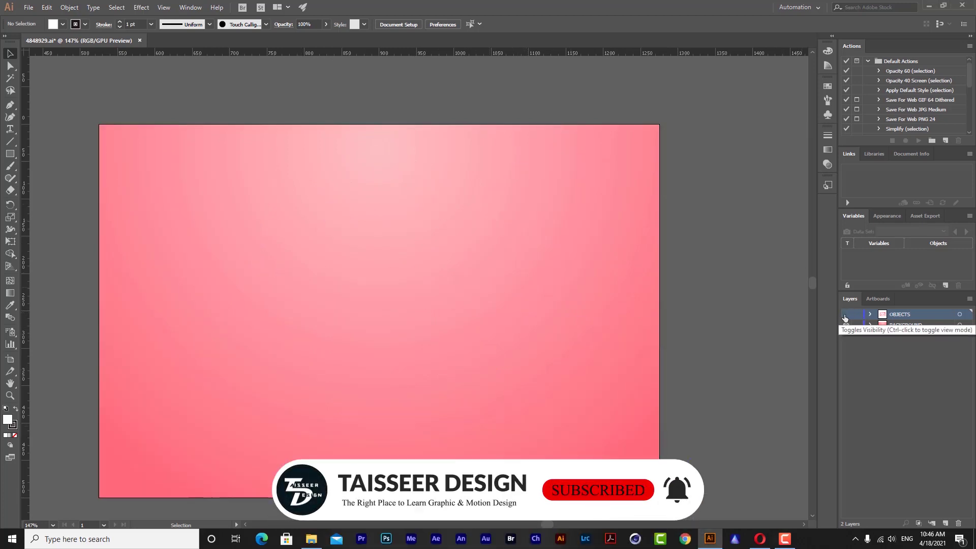
click(845, 314)
click(847, 325)
click(847, 325)
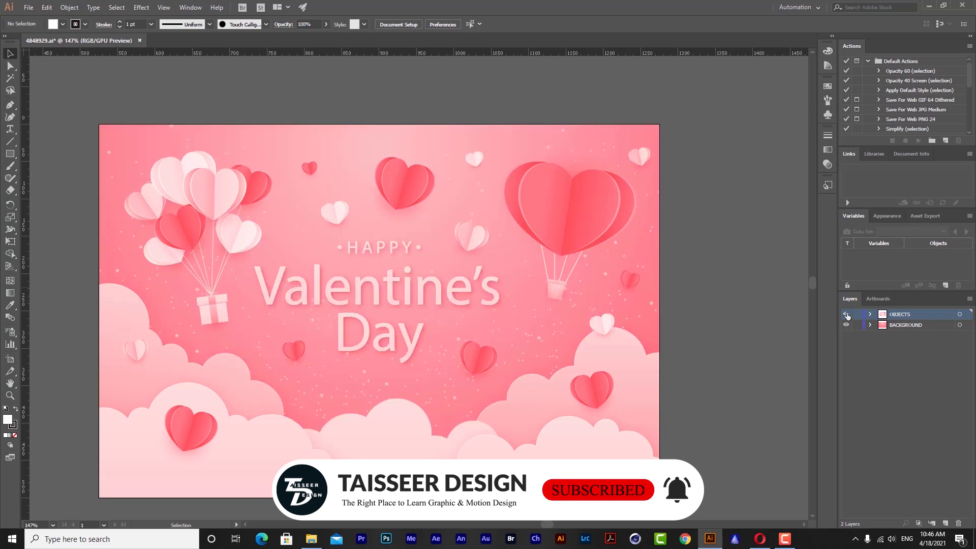
click(846, 314)
click(846, 315)
- Expand OBJECTS and hide the HAPPY Valentine's Day text group
click(870, 314)
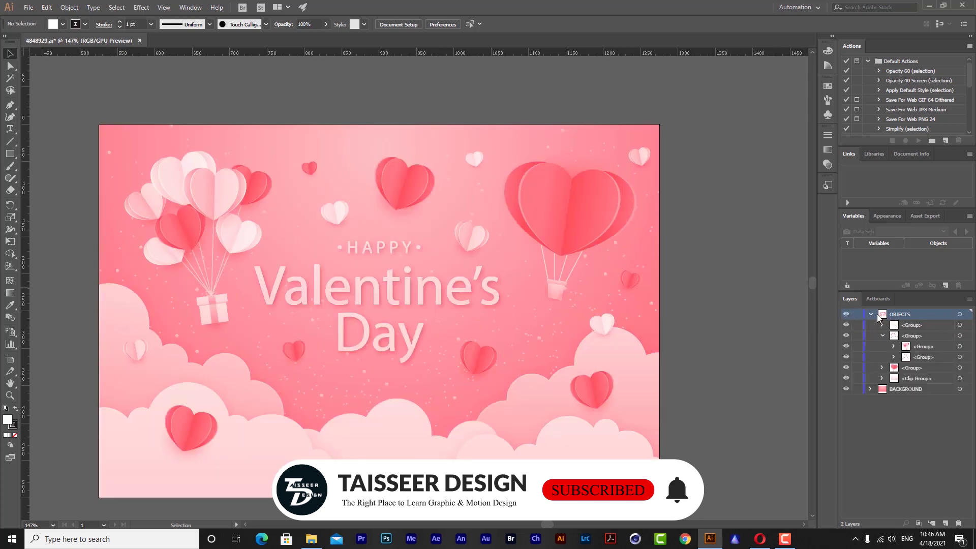
click(846, 326)
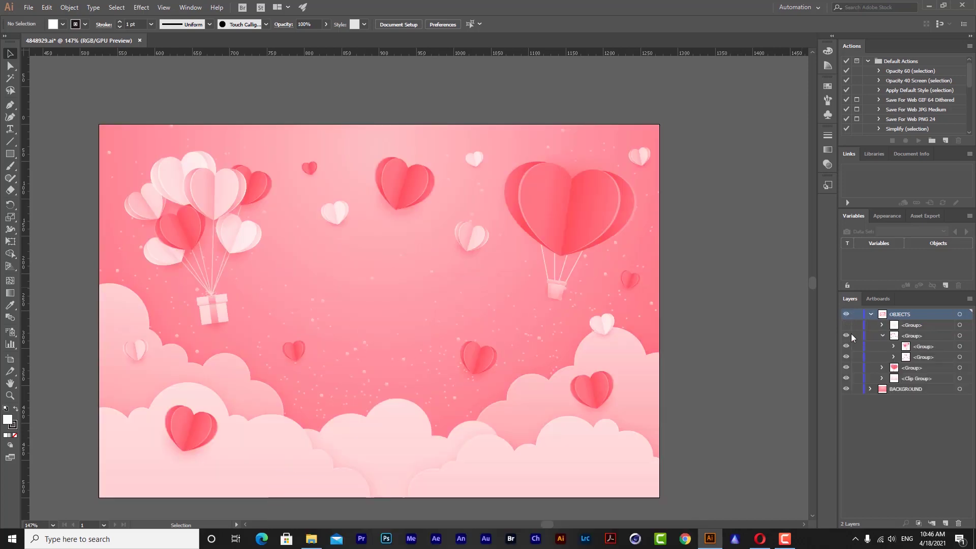
click(846, 336)
click(847, 335)
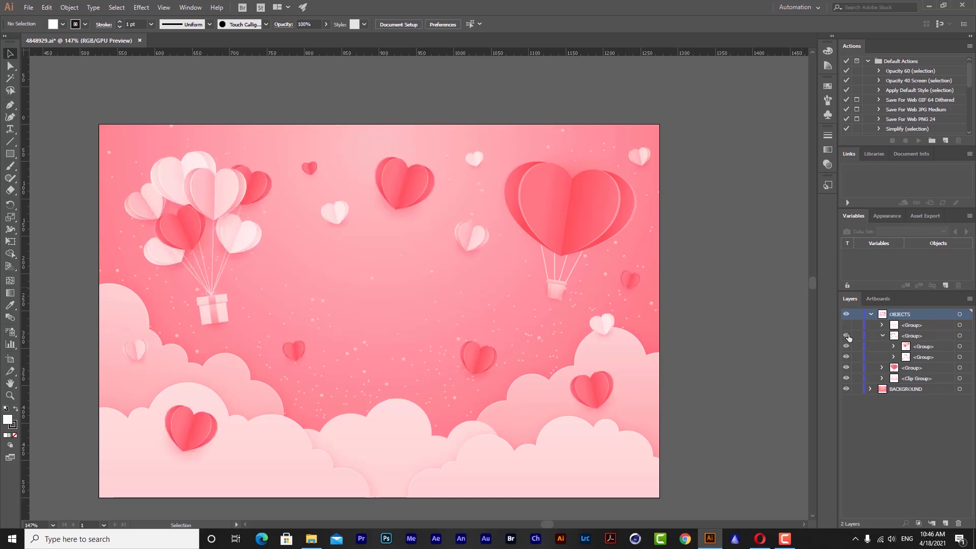
- Inspect the hearts-and-balloons group and balloon bundle, then add a new empty top layer
click(893, 339)
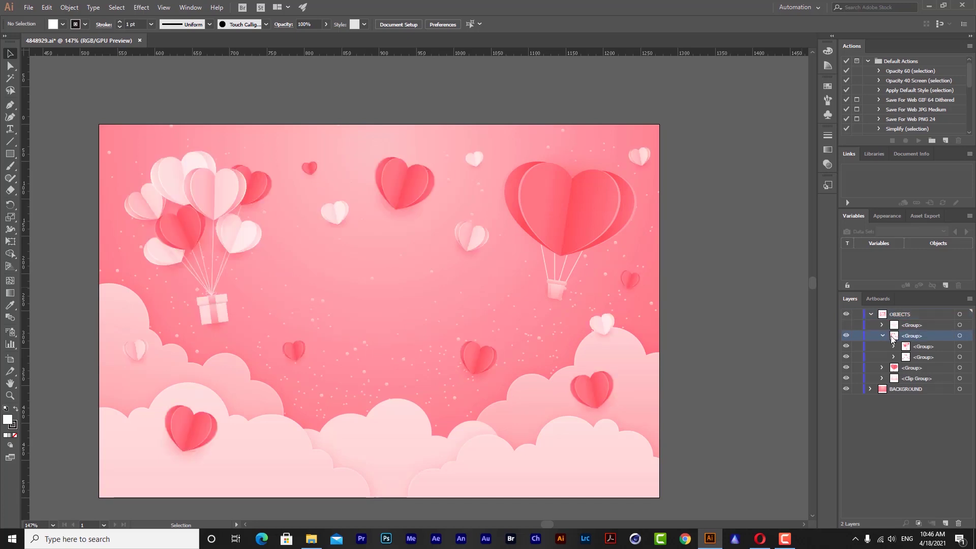
click(847, 336)
click(846, 336)
click(847, 347)
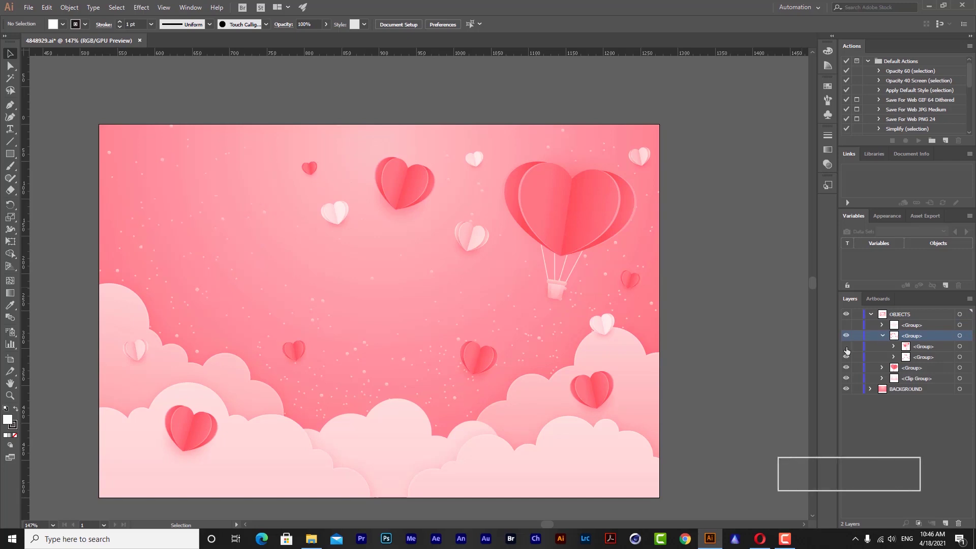
click(847, 347)
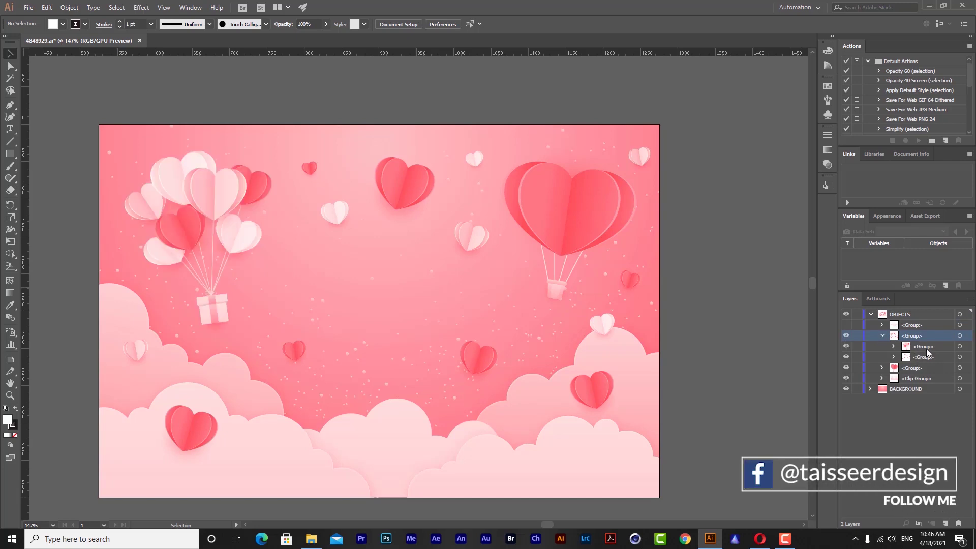
click(922, 348)
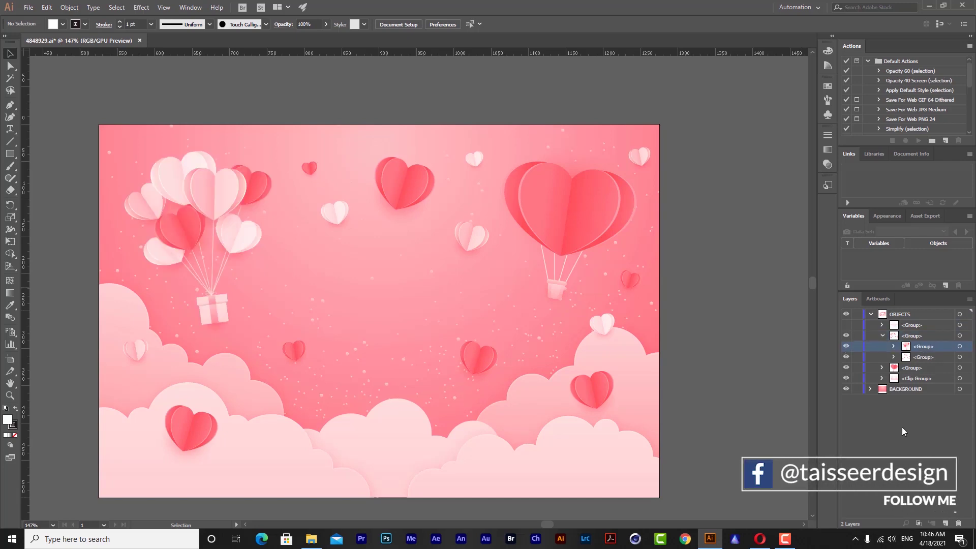
click(944, 524)
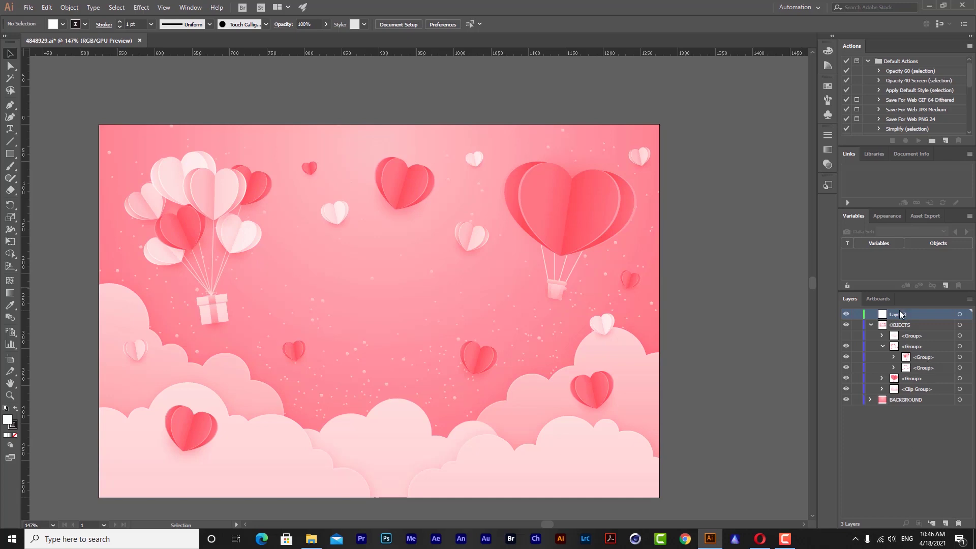
- Move the balloon-bundle group into Layer 3 and verify its contents
click(909, 359)
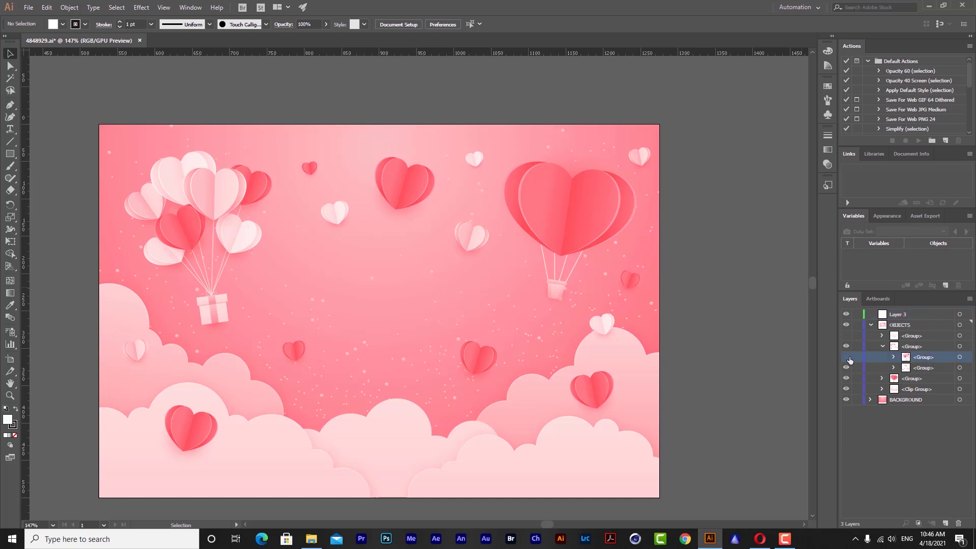
click(849, 356)
click(850, 356)
drag(918, 358, 908, 319)
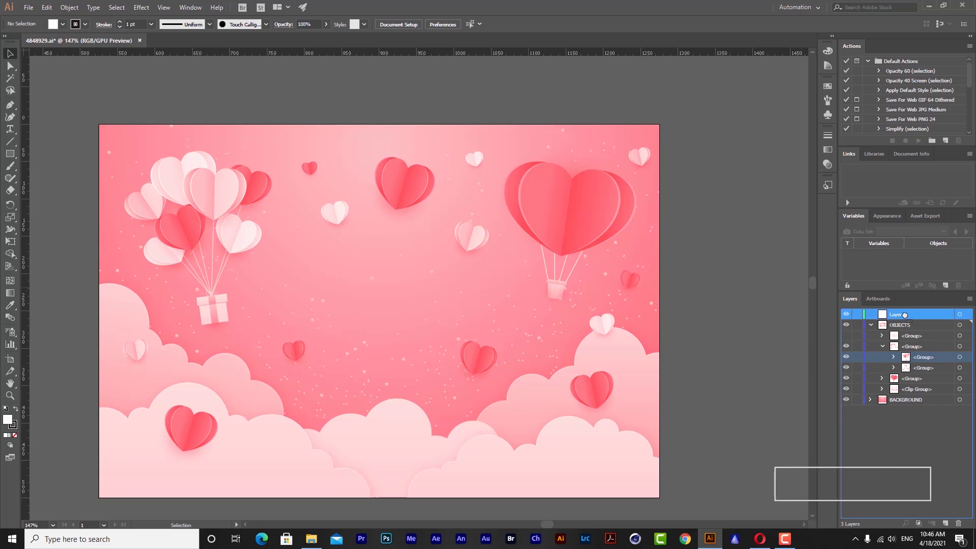
click(846, 314)
click(847, 315)
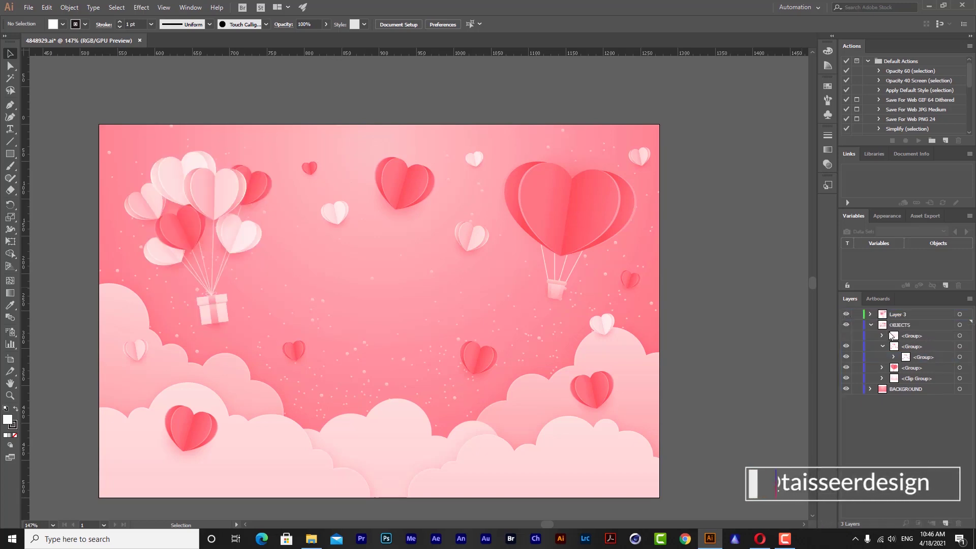
- Add Layer 4 and move the small hearts group into it
click(875, 338)
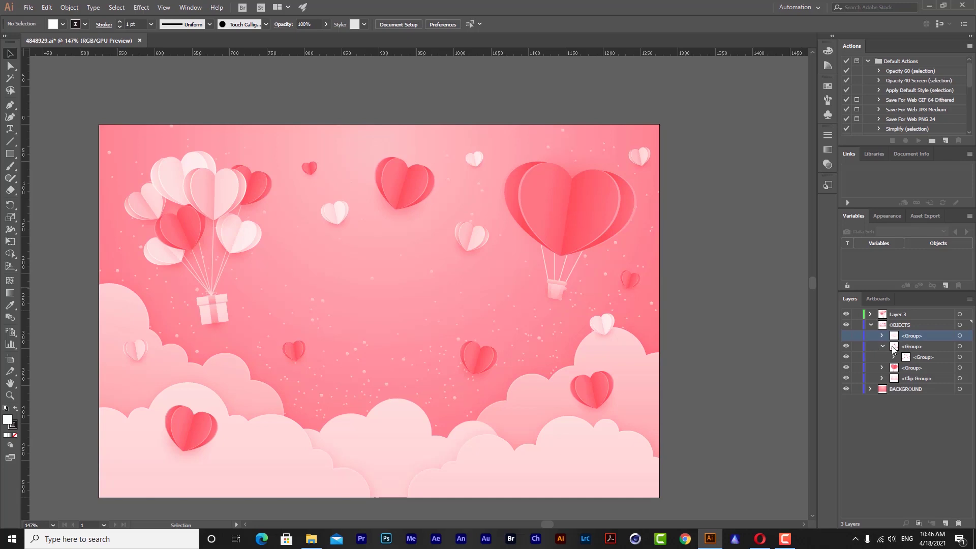
click(871, 346)
click(847, 347)
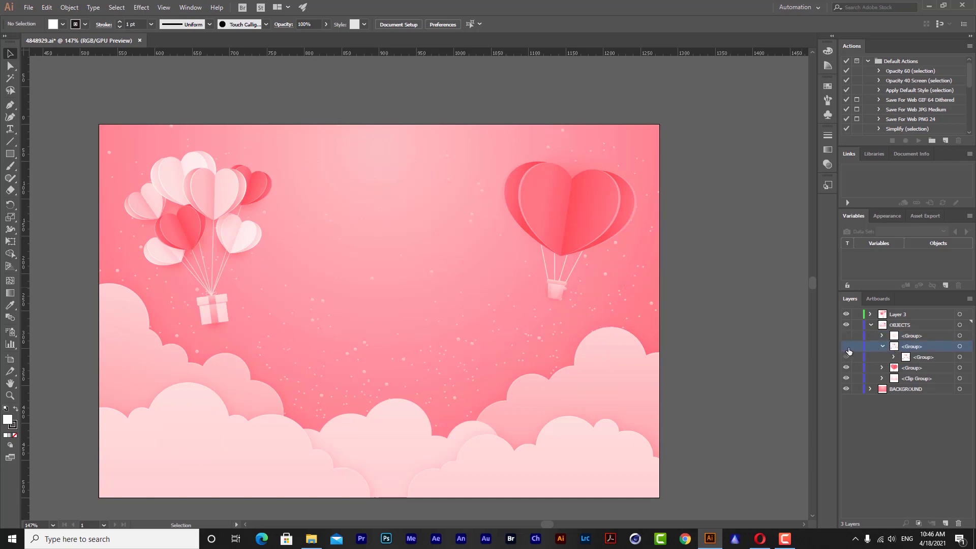
click(847, 347)
click(847, 347)
click(847, 348)
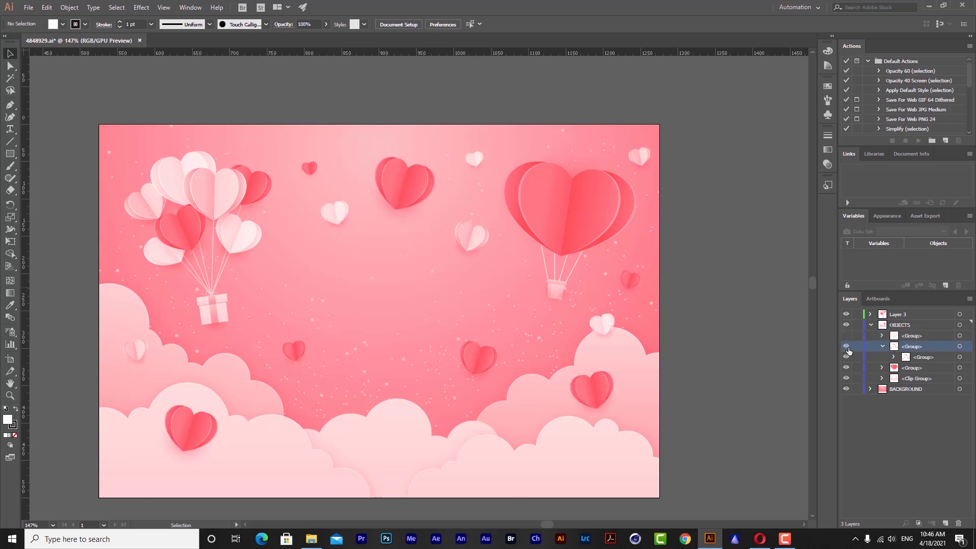
click(945, 523)
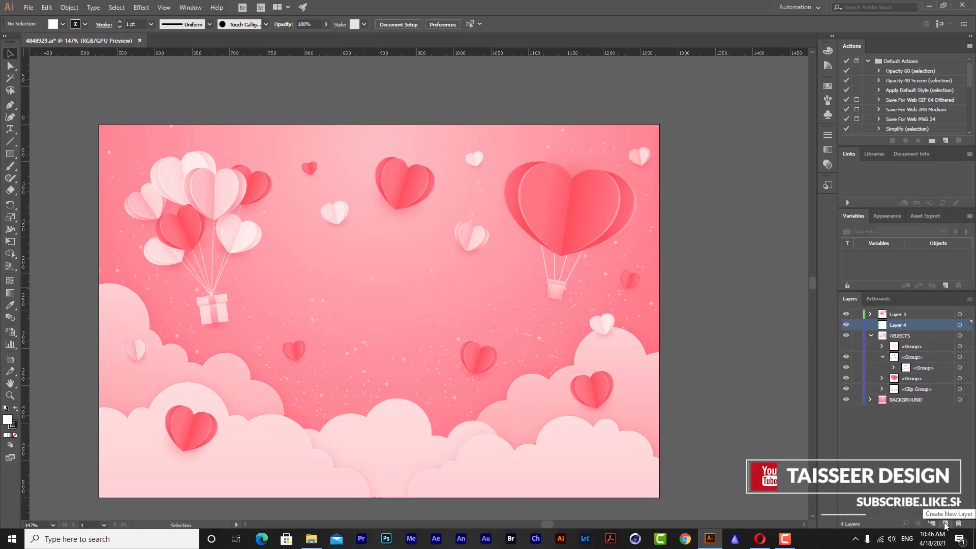
click(895, 356)
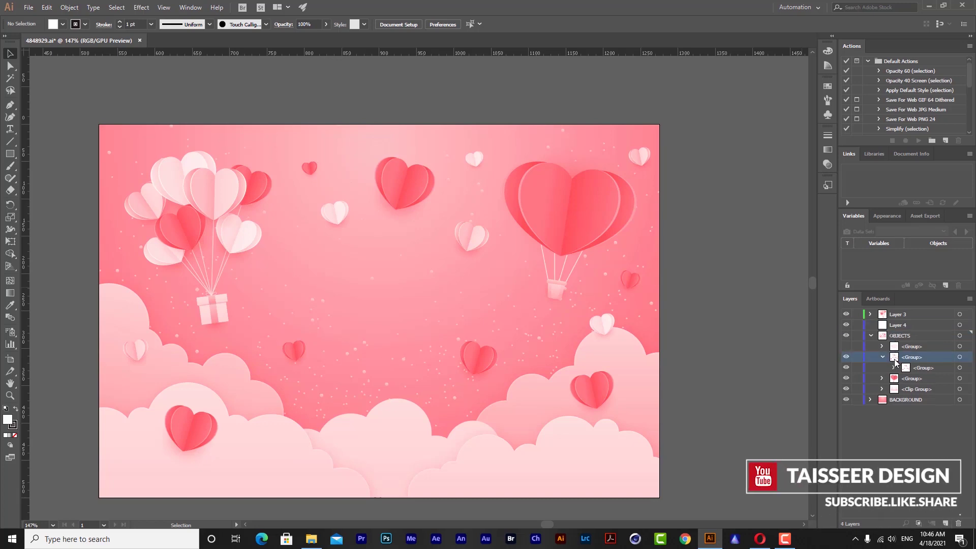
click(846, 358)
click(846, 358)
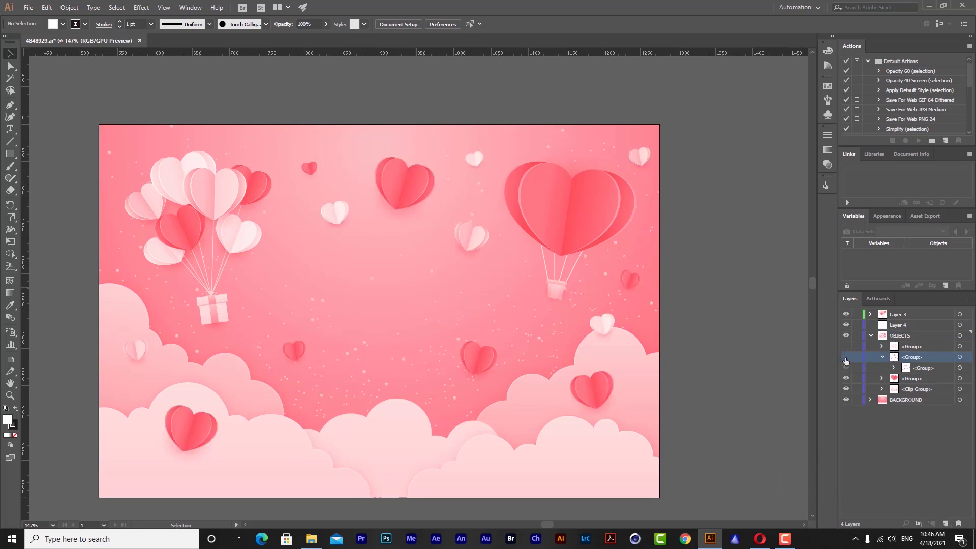
click(846, 358)
drag(896, 358, 898, 328)
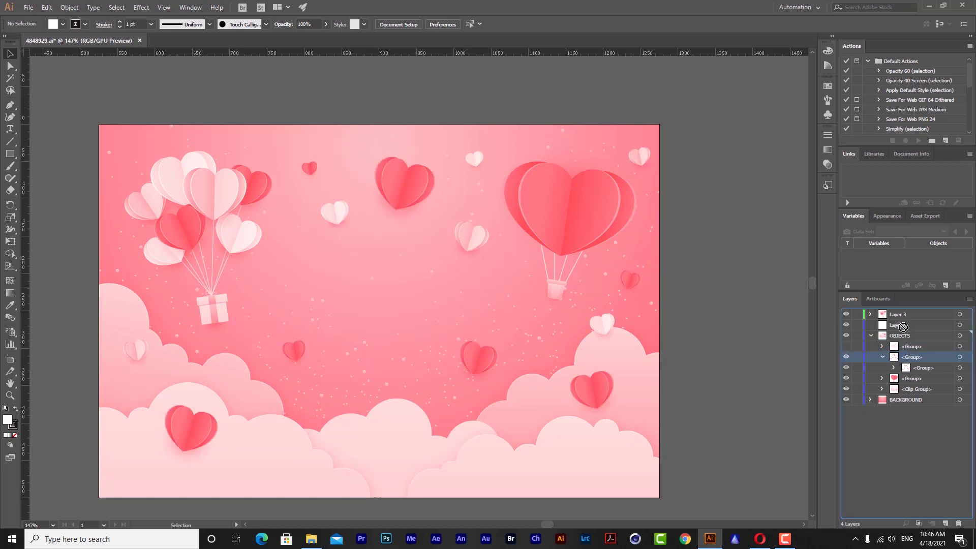
- Identify the big heart balloon group under OBJECTS by toggling its visibility
click(903, 349)
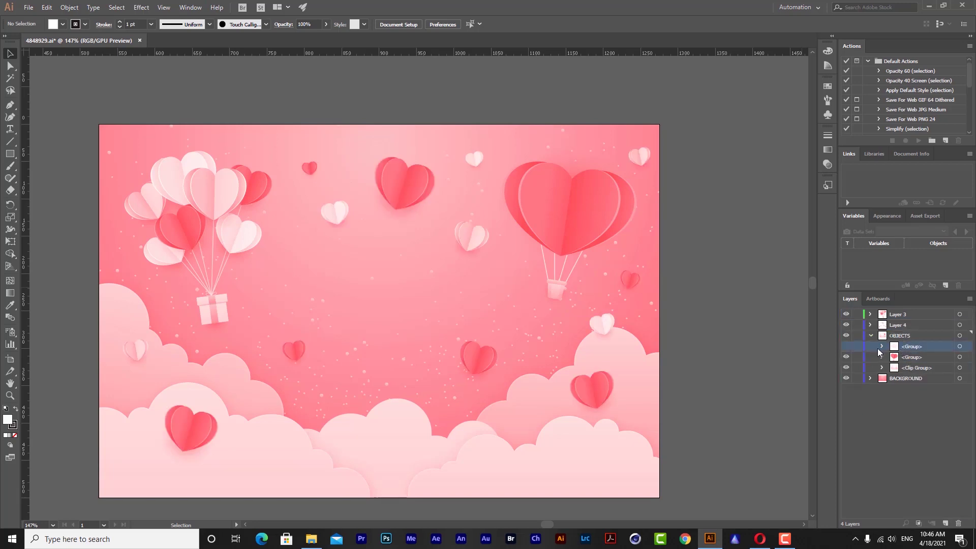
click(909, 358)
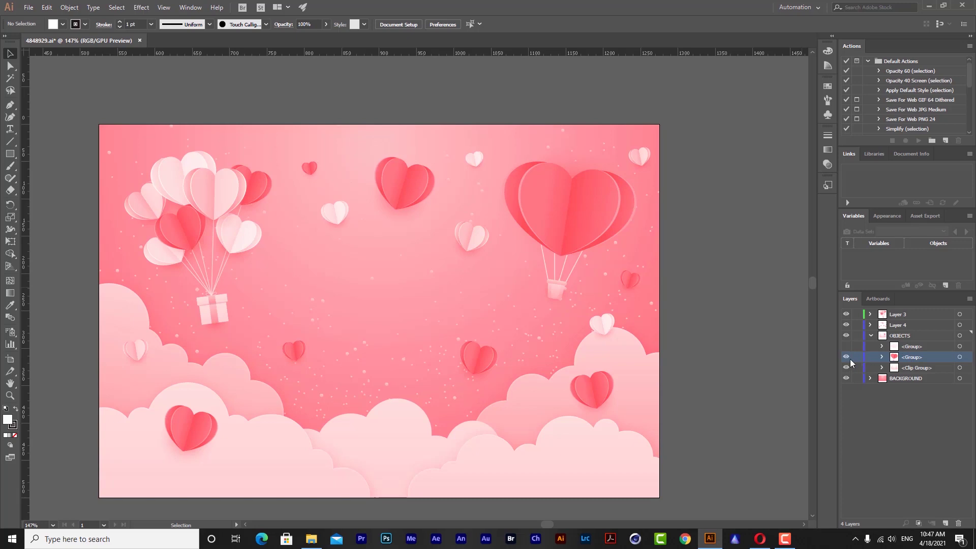
click(847, 358)
click(847, 358)
click(846, 358)
click(846, 357)
- Add Layer 5 and move the big heart balloon group into it
click(944, 524)
click(895, 369)
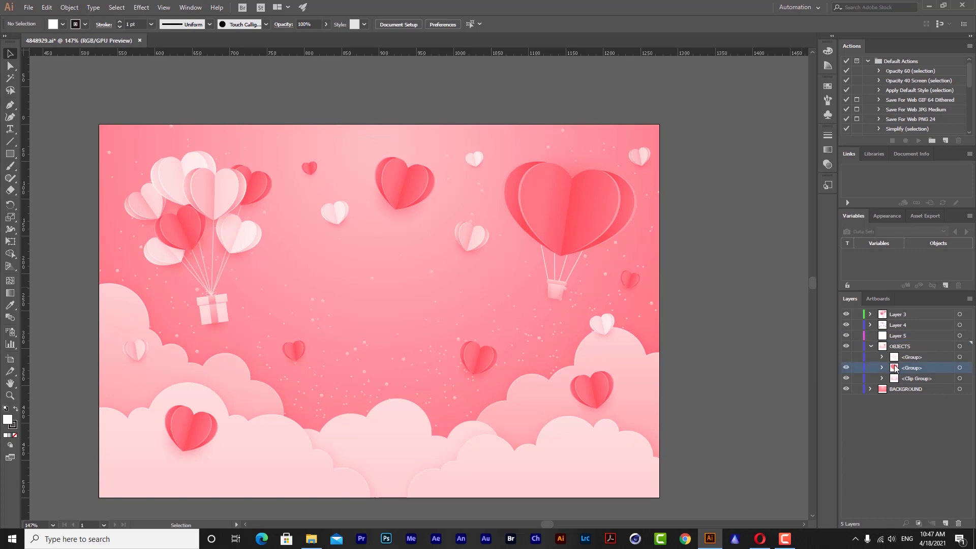
click(846, 370)
click(847, 370)
mouse_move(895, 372)
mouse_down()
mouse_move(902, 343)
mouse_move(863, 341)
mouse_up()
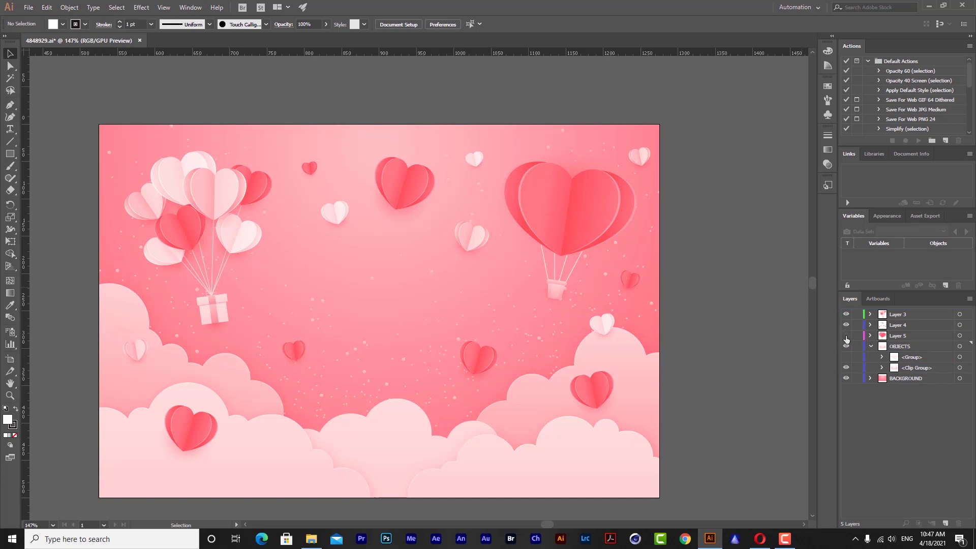
click(846, 336)
click(846, 336)
click(845, 337)
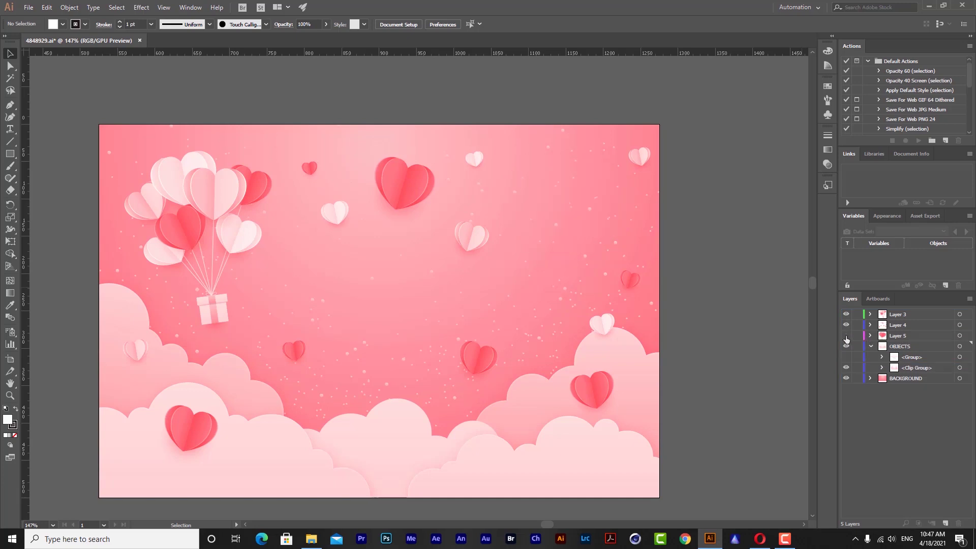
click(846, 336)
- Locate the clouds clip group among the remaining OBJECTS groups
click(905, 359)
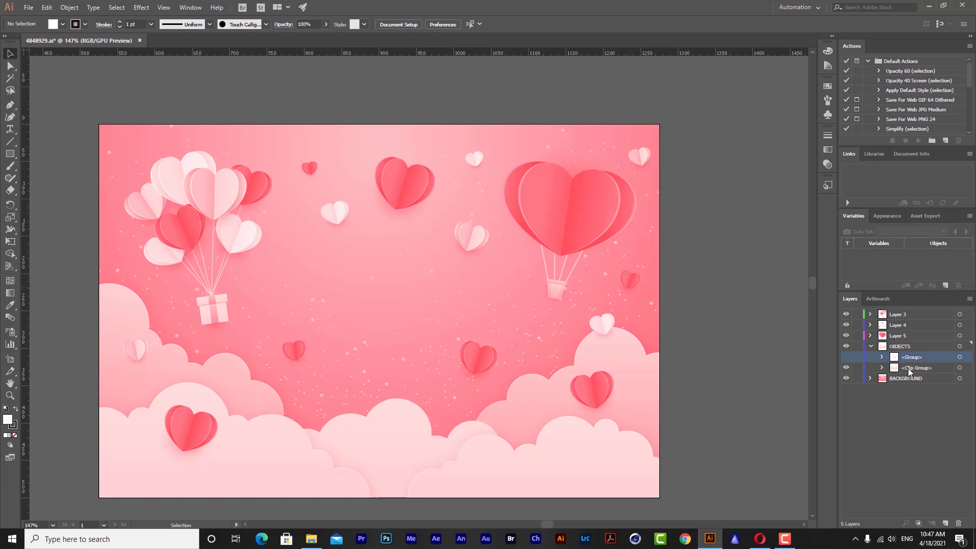
click(909, 370)
click(847, 368)
click(847, 368)
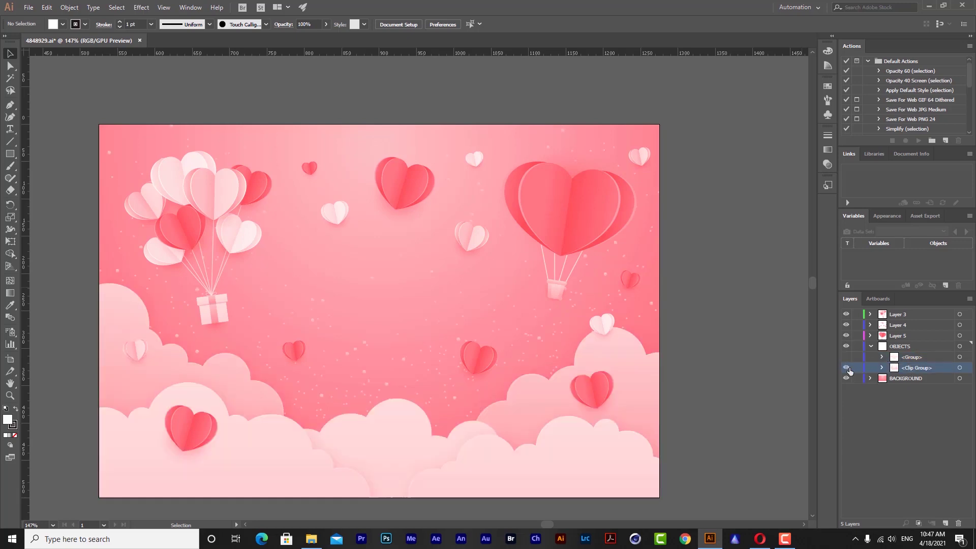
click(847, 368)
click(849, 367)
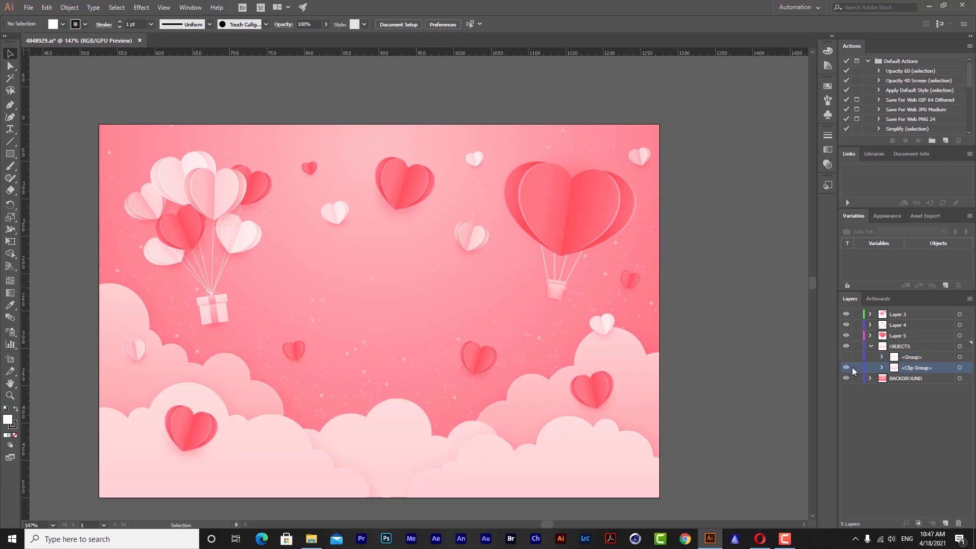
- Create Layer 6 below Layer 5 and move the clouds clip group into it
click(896, 337)
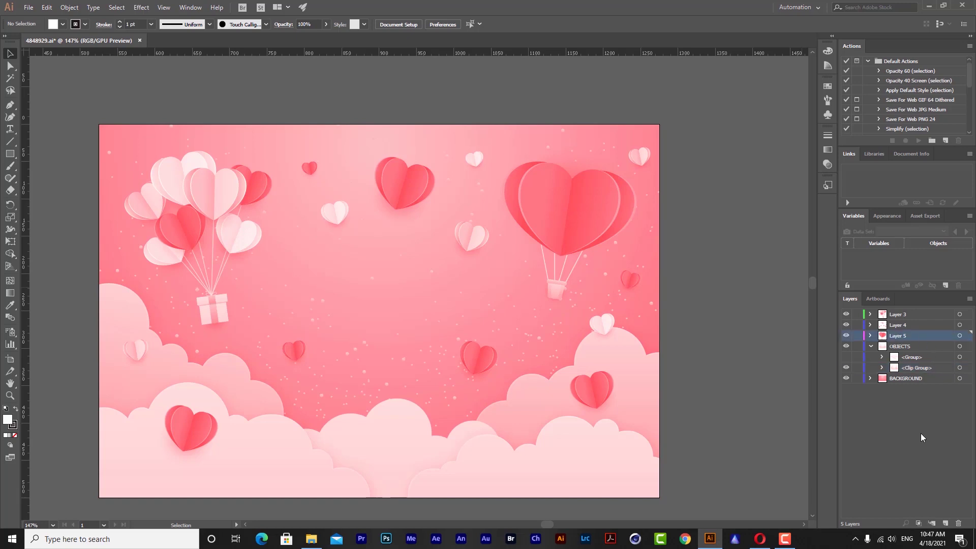
click(946, 523)
drag(894, 339, 901, 349)
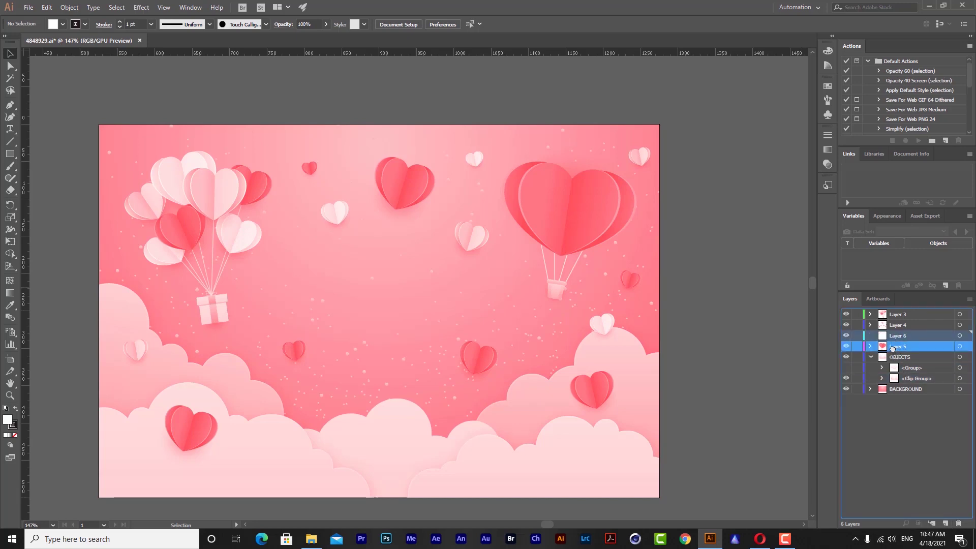
click(909, 379)
click(846, 381)
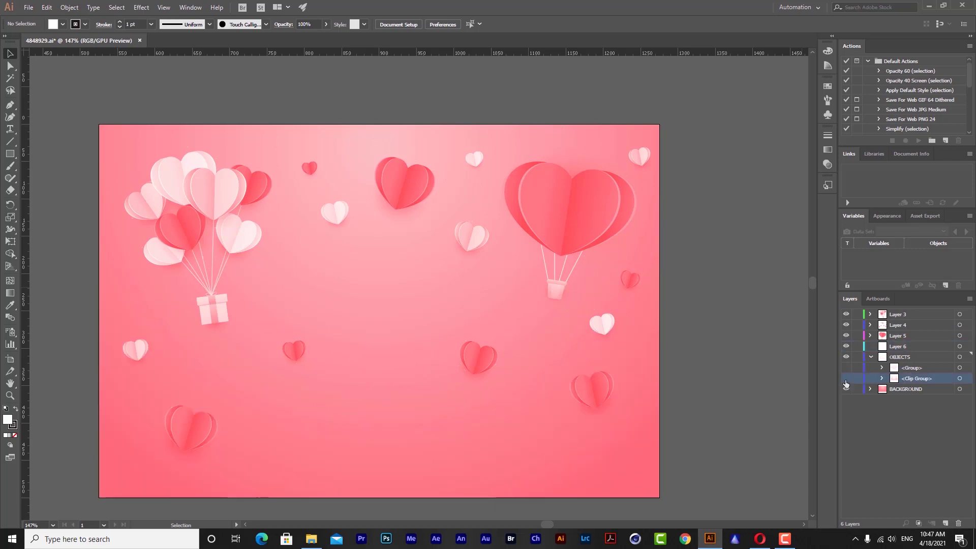
click(846, 378)
drag(910, 379, 900, 348)
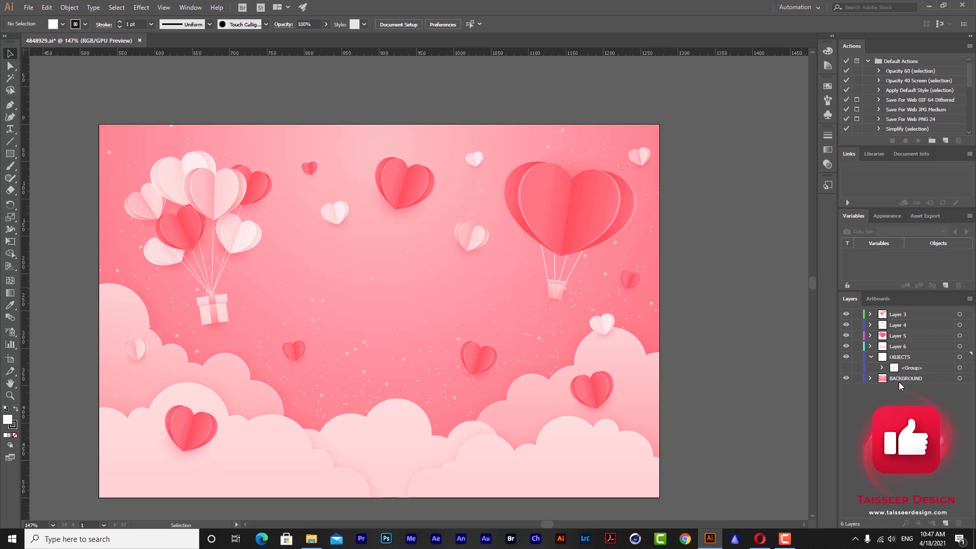
- Check the BACKGROUND layer's content and briefly show the Happy Valentine's Day text
click(899, 381)
click(846, 379)
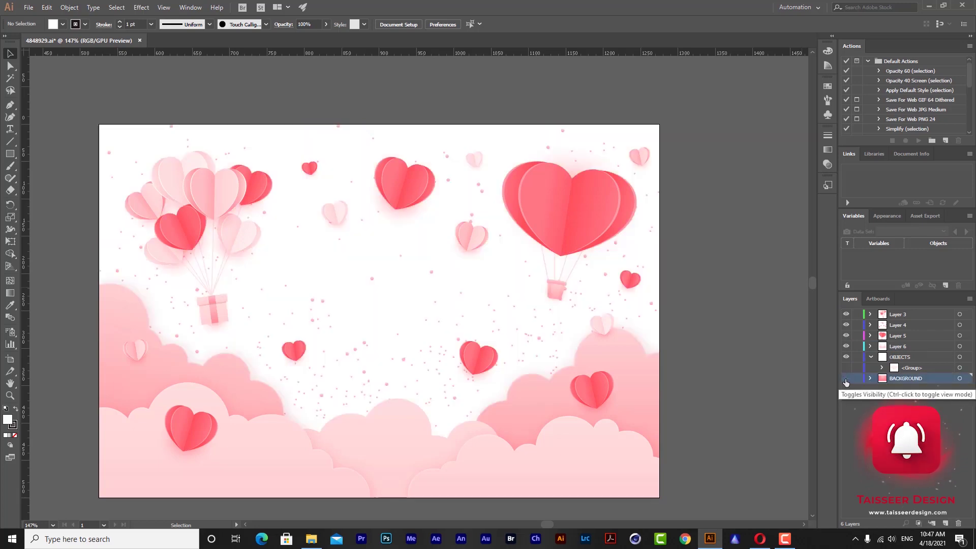
click(845, 379)
click(902, 370)
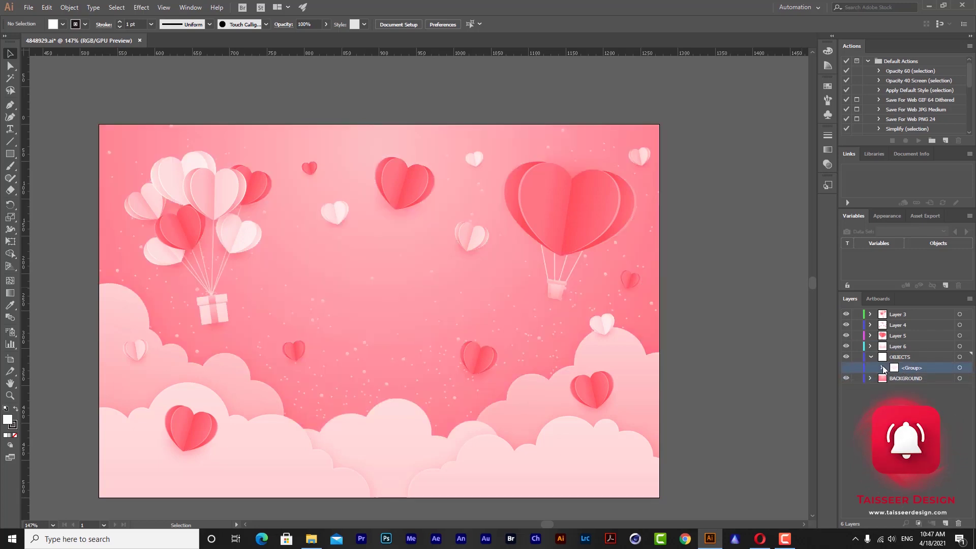
click(846, 368)
- Hide the greeting text again, rename the first heart layers 1 and 2, and hide the top hearts
click(846, 367)
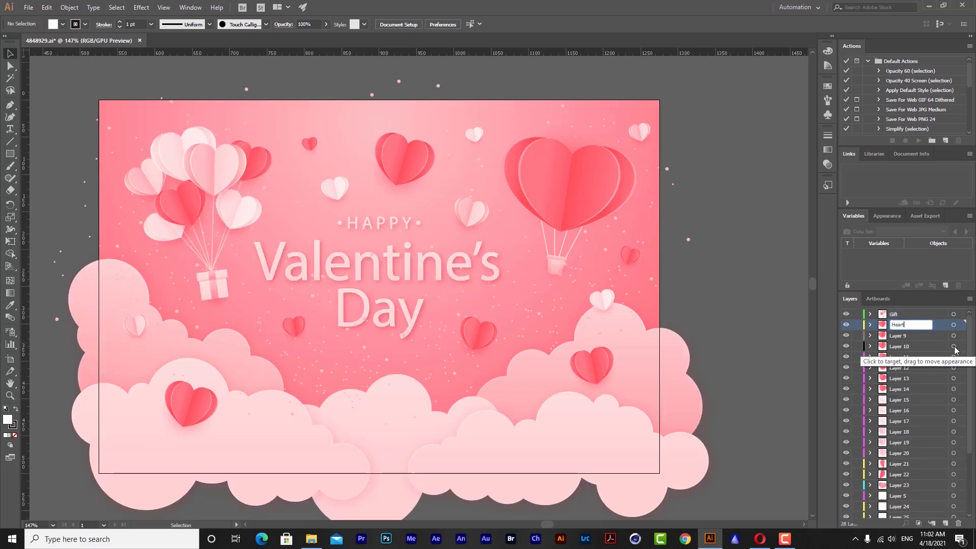
key(BackSpace)
key(BackSpace)
key(BackSpace)
text(1)
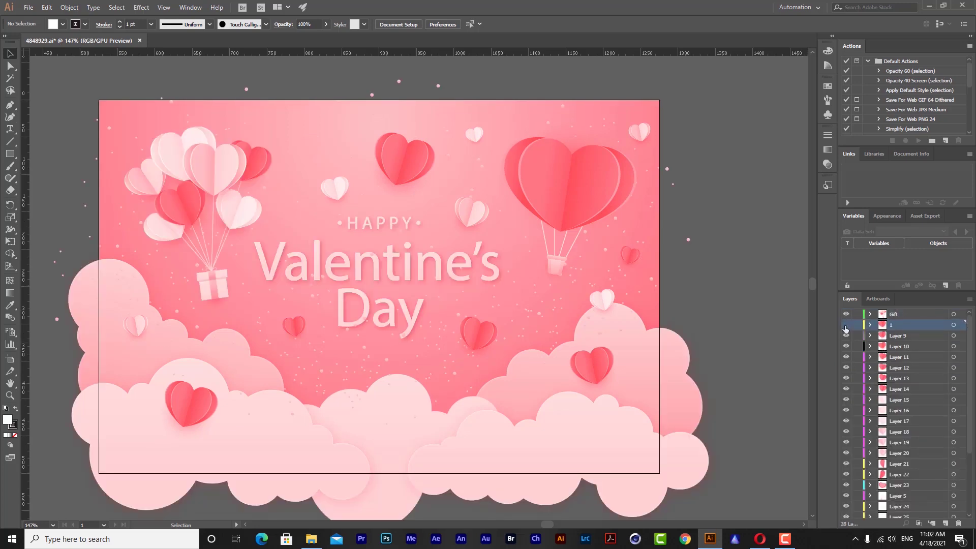
key(Tab)
text(2)
click(847, 328)
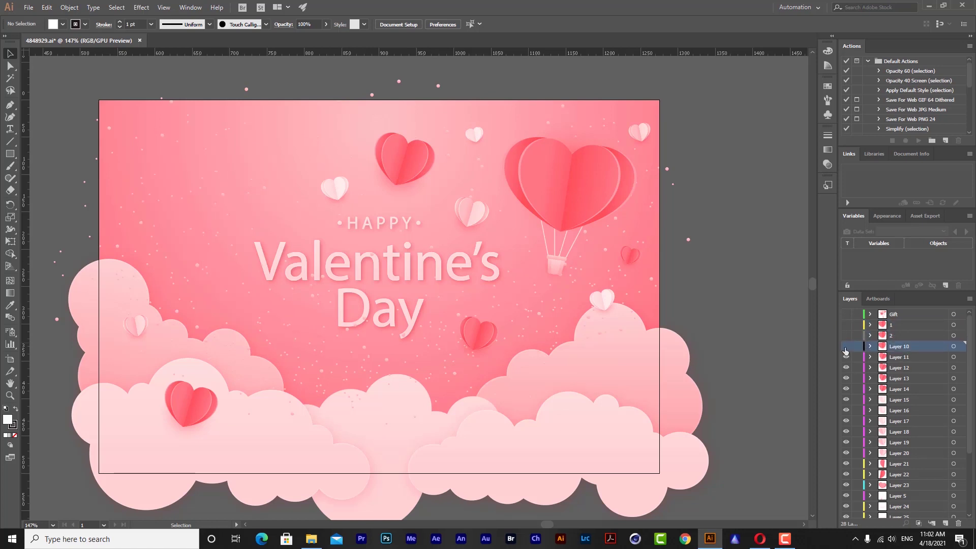
click(846, 346)
click(846, 356)
click(897, 362)
- Rename the next heart layers 4, 5, 6 and 7, hiding them
double_click(897, 357)
text(4)
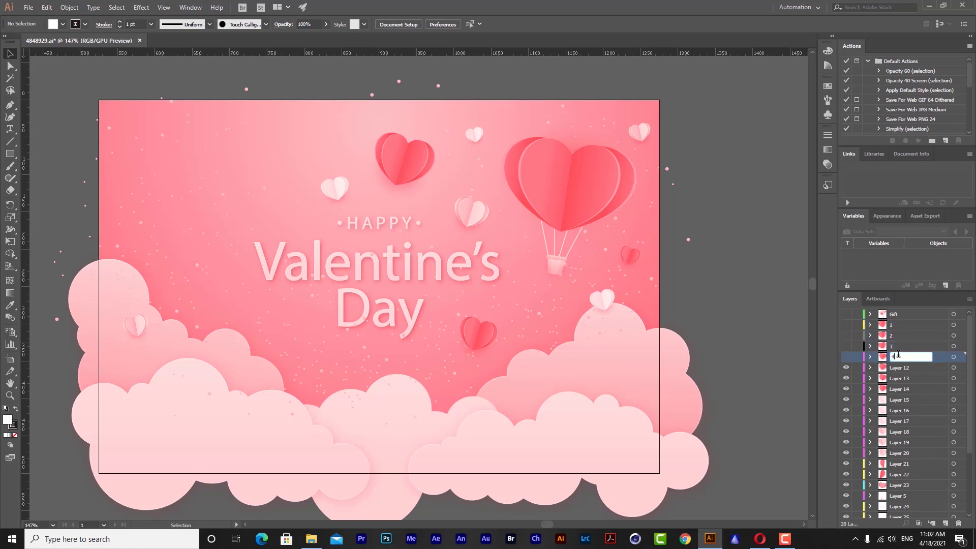
key(Return)
double_click(897, 368)
text(5)
click(848, 369)
click(847, 378)
double_click(899, 378)
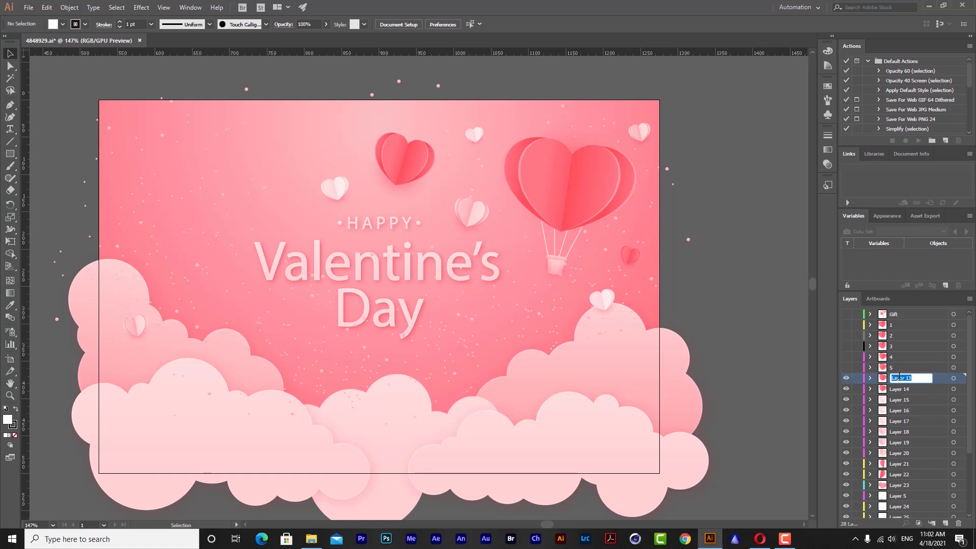
text(6)
key(Tab)
text(7)
key(Return)
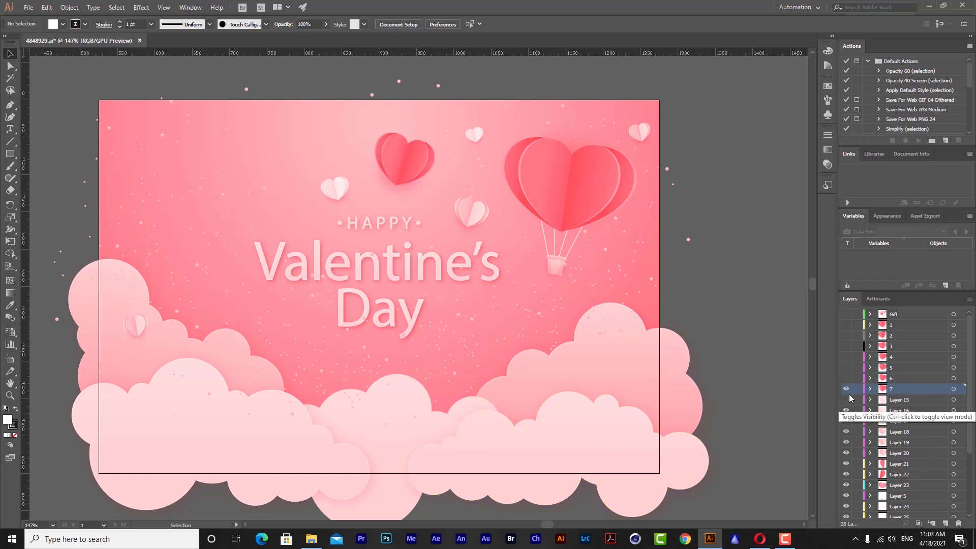
- Hide layer 7's big red heart and rename the following layers 8, 9 and 10
click(846, 389)
double_click(899, 399)
text(8)
key(Return)
click(846, 400)
double_click(899, 410)
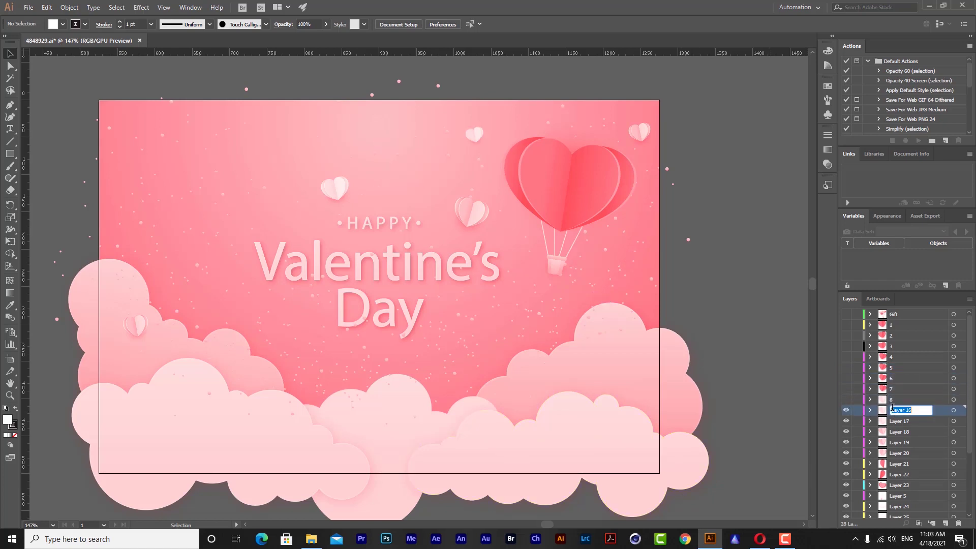
text(9)
click(846, 410)
double_click(899, 421)
text(10)
- Rename the remaining heart layers 11, 12 and 13 and hide them
click(846, 432)
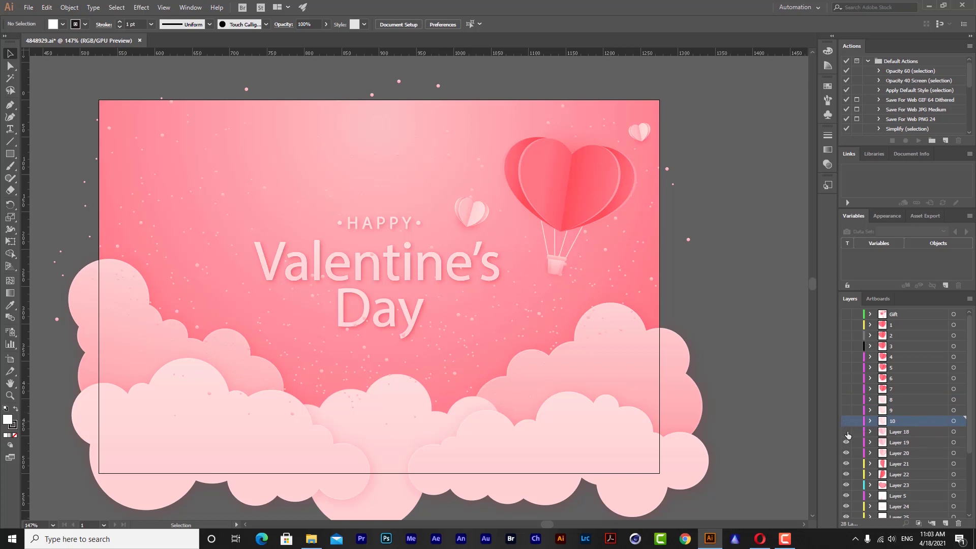
double_click(898, 432)
text(11)
click(900, 443)
double_click(899, 442)
text(12)
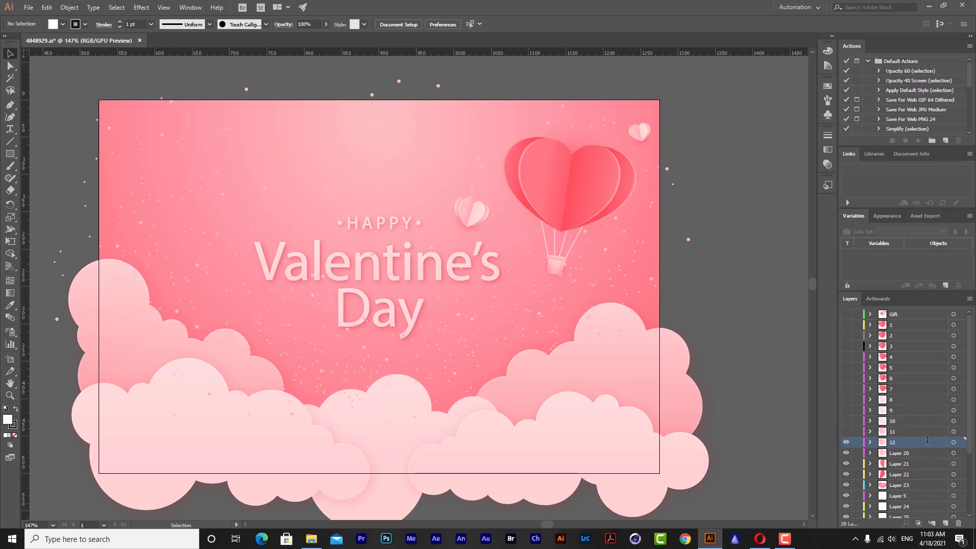
click(846, 443)
double_click(899, 453)
text(13)
click(846, 453)
- Name the balloon's inner heart layers 'inside 1' and 'inside 2', hiding them
scroll(870, 452, down, 1)
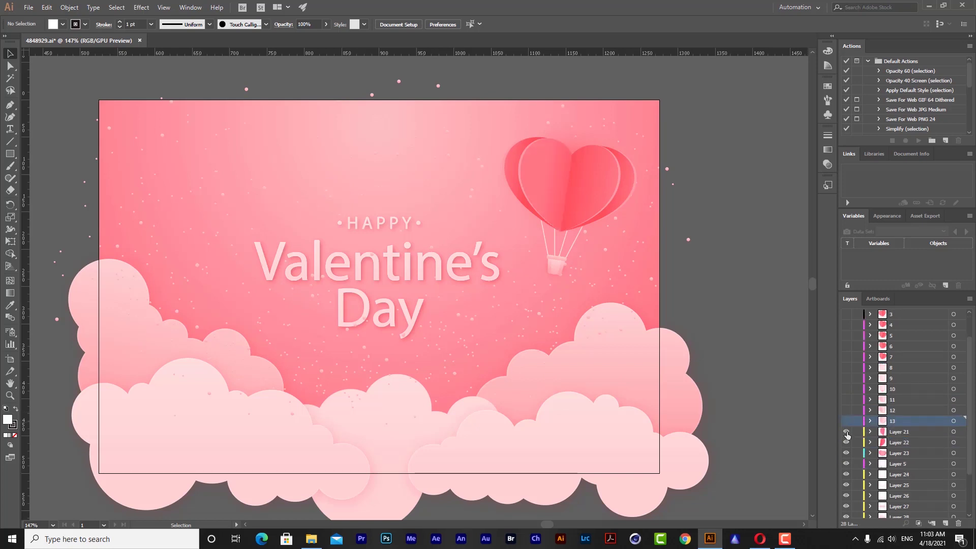
double_click(899, 431)
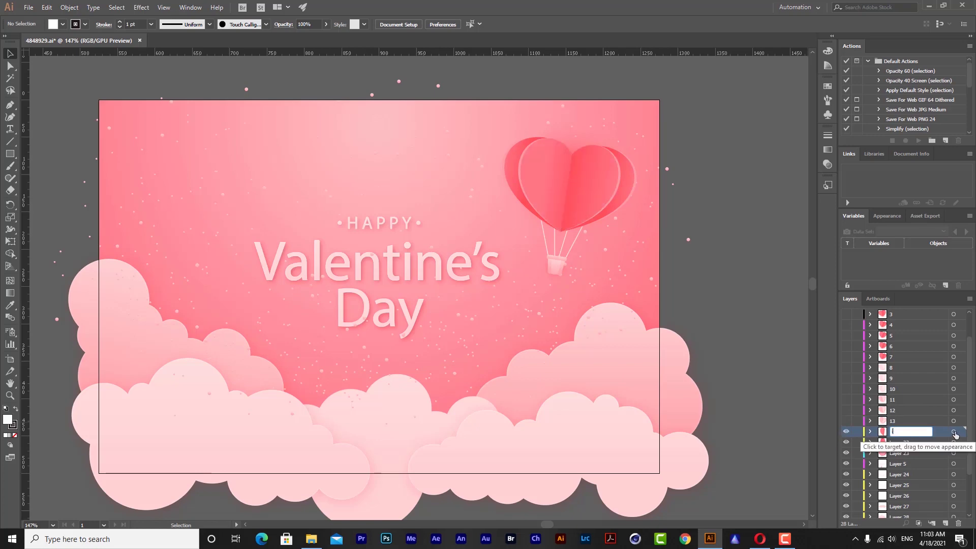
text(inside1)
click(846, 432)
click(846, 442)
double_click(899, 442)
text(inside 2)
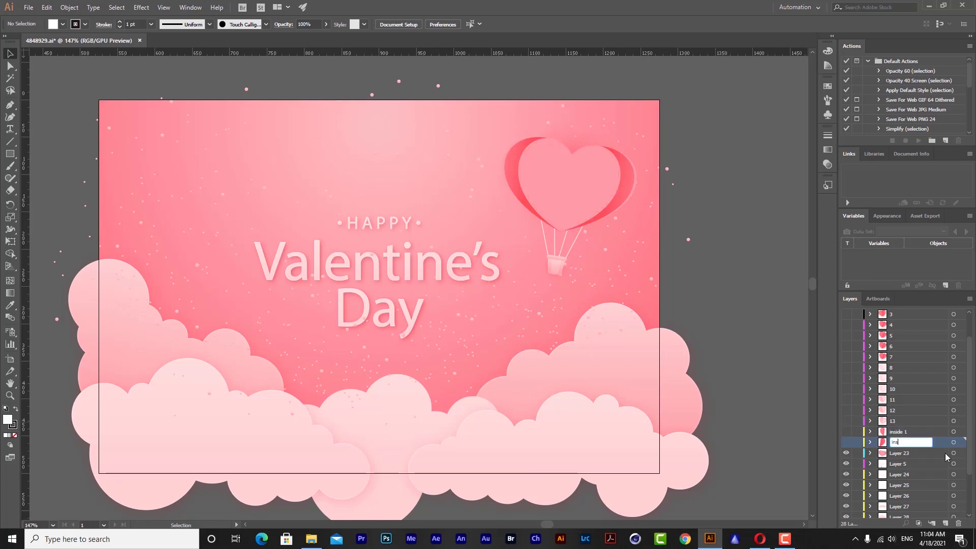
key(Return)
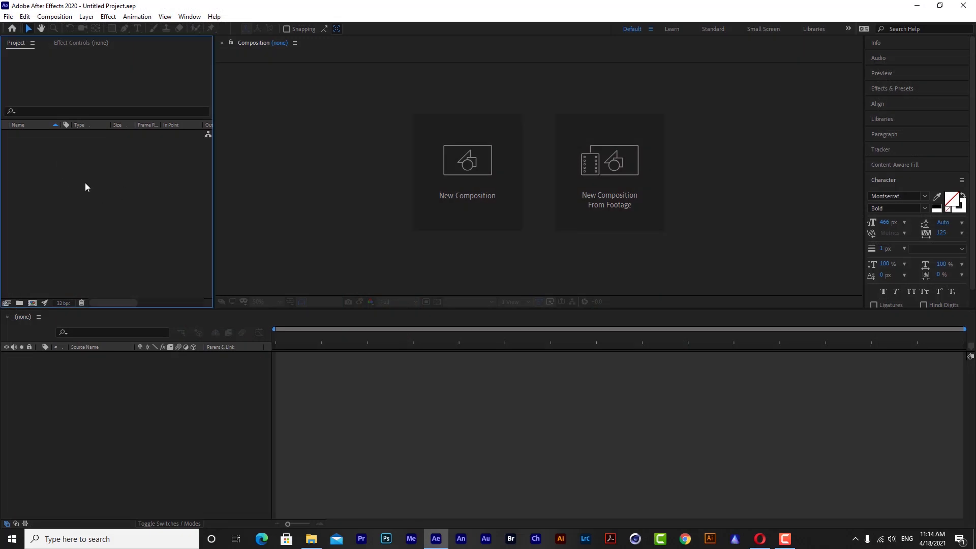
- Import the 4848929 Illustrator file as Composition – Retain Layer Sizes
double_click(101, 177)
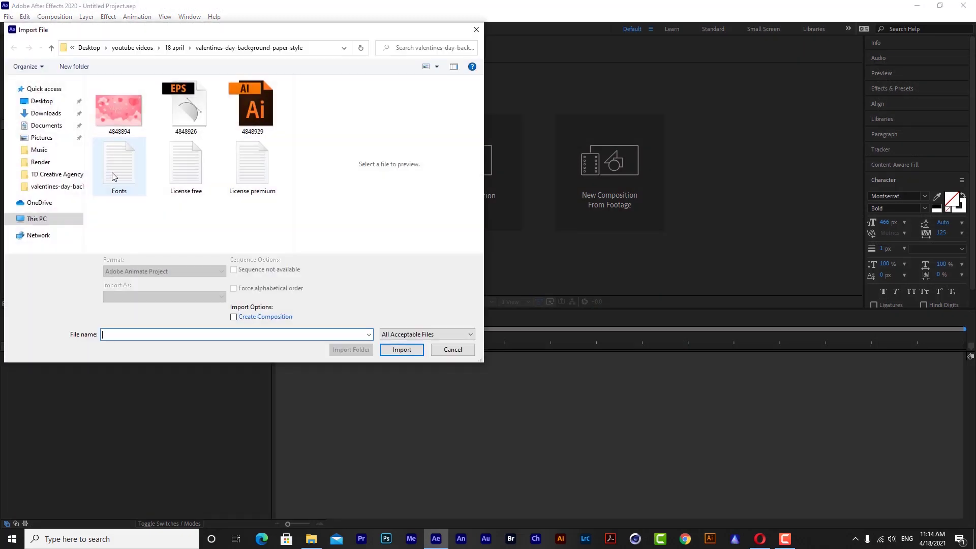
click(267, 101)
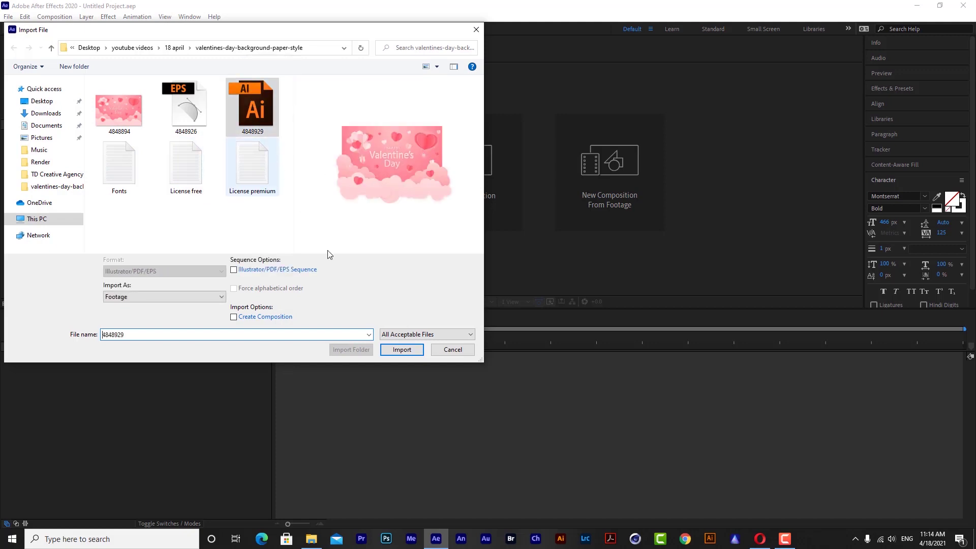
click(227, 333)
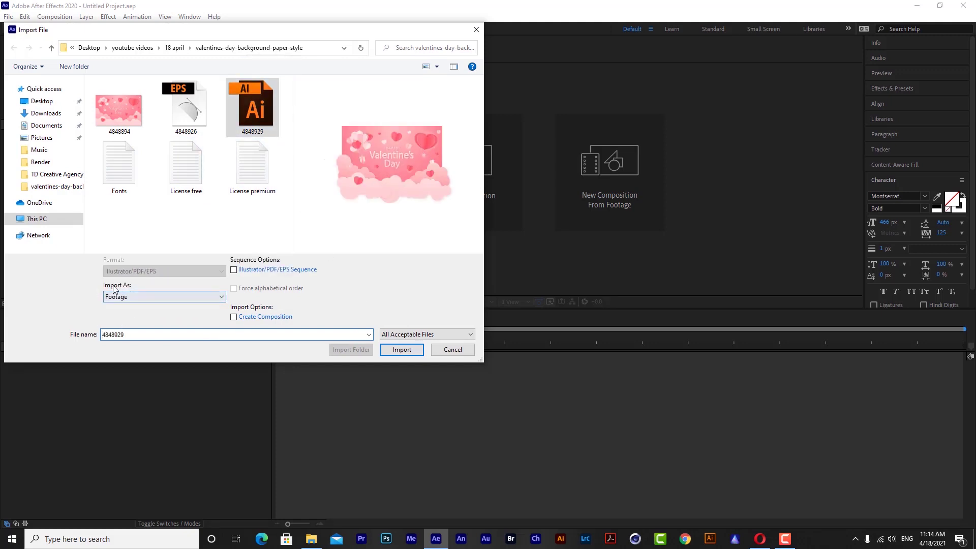
click(131, 300)
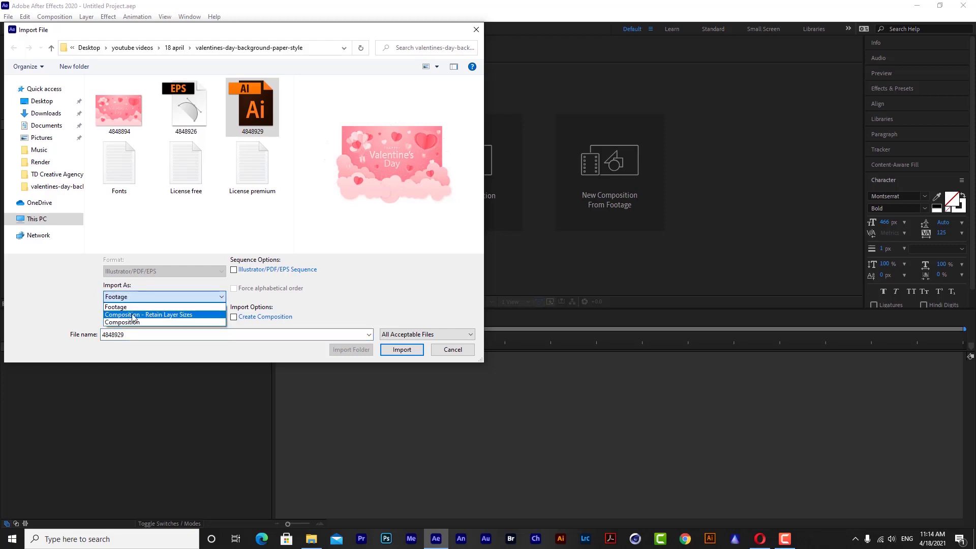
click(186, 315)
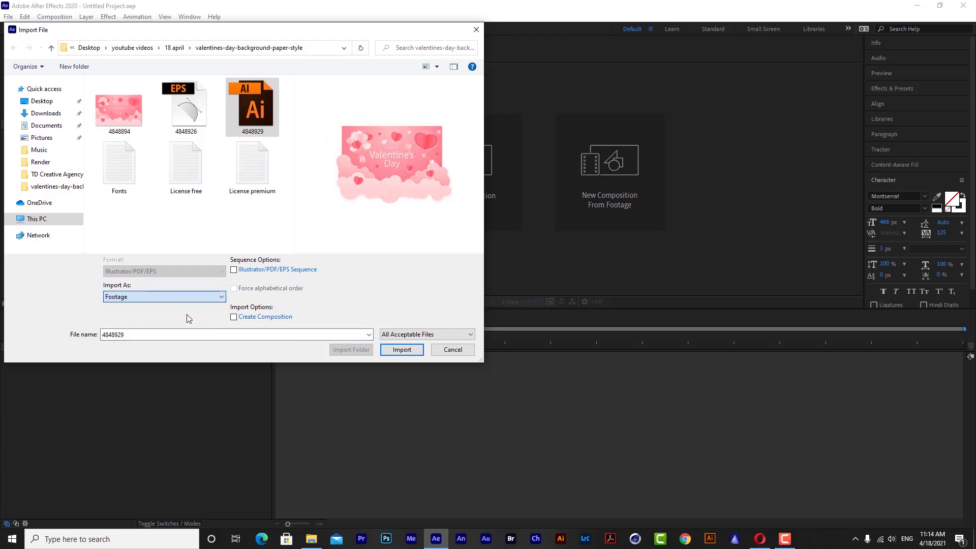
click(402, 350)
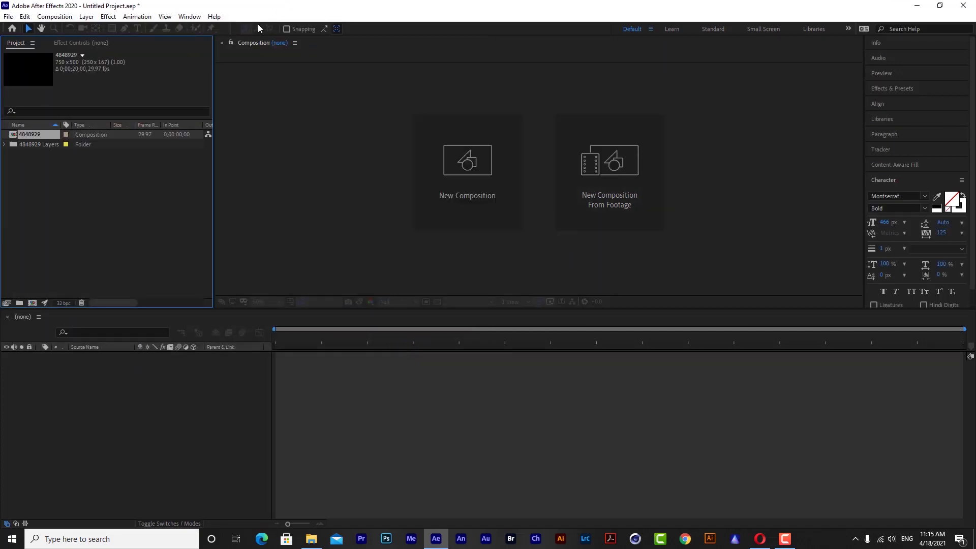
- Expand the 4848929 Layers folder and look through its imported vector layers
click(6, 145)
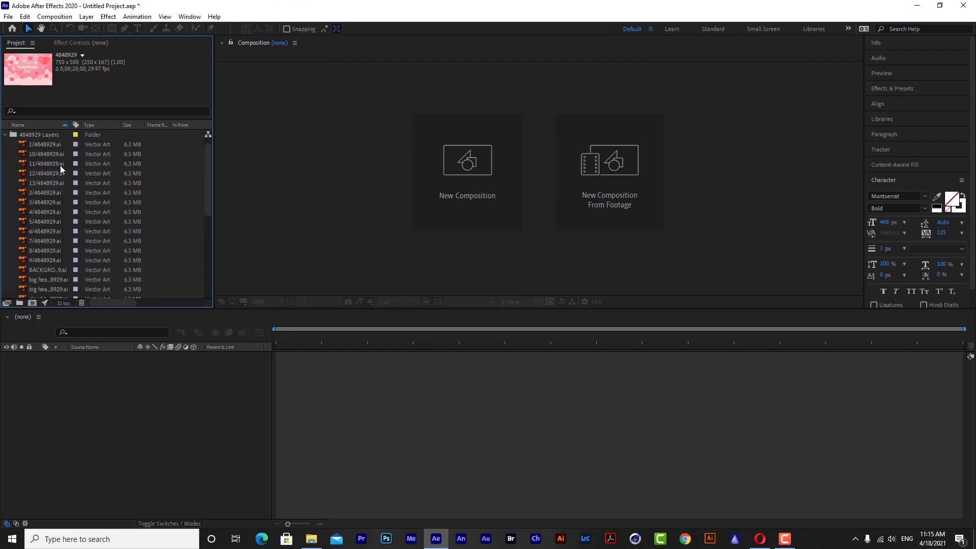
scroll(105, 185, down, 5)
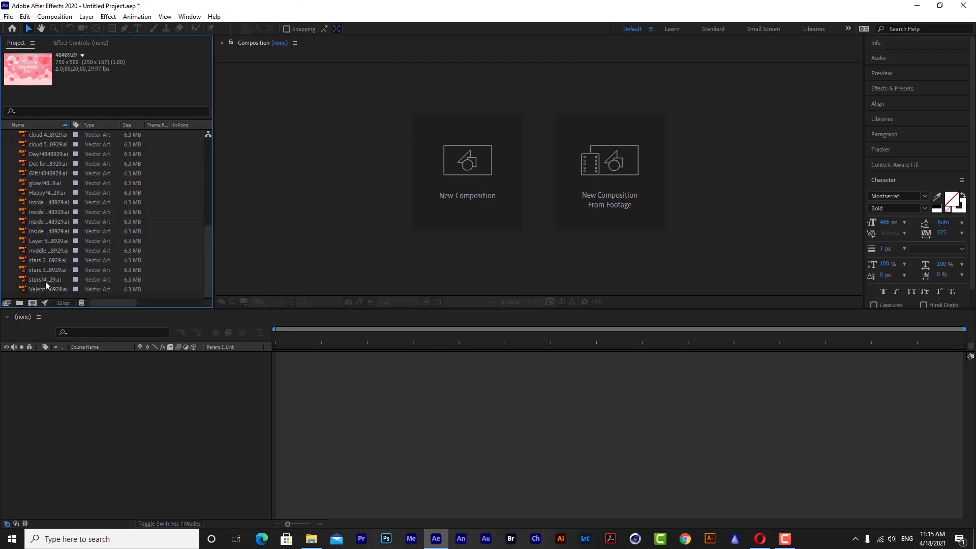
scroll(46, 279, up, 5)
scroll(45, 277, up, 5)
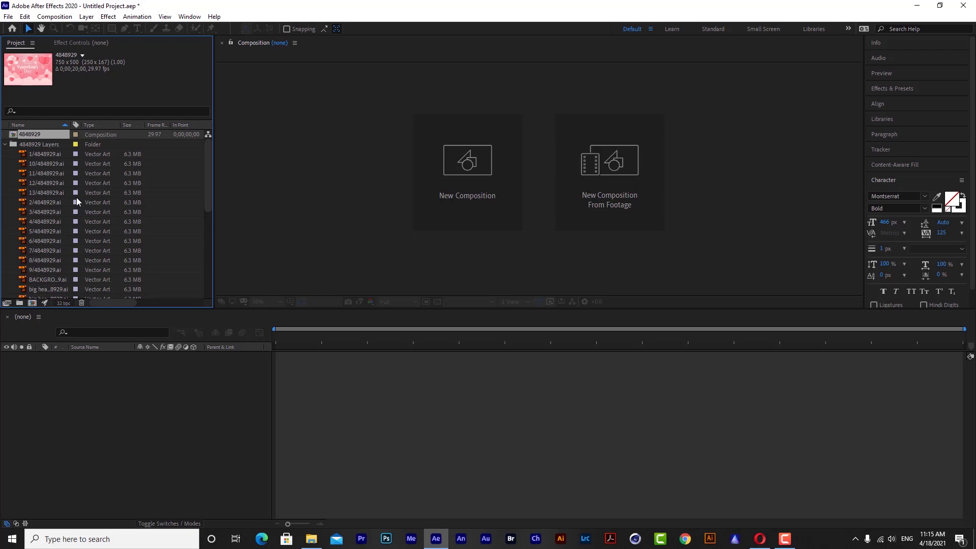
scroll(51, 214, down, 5)
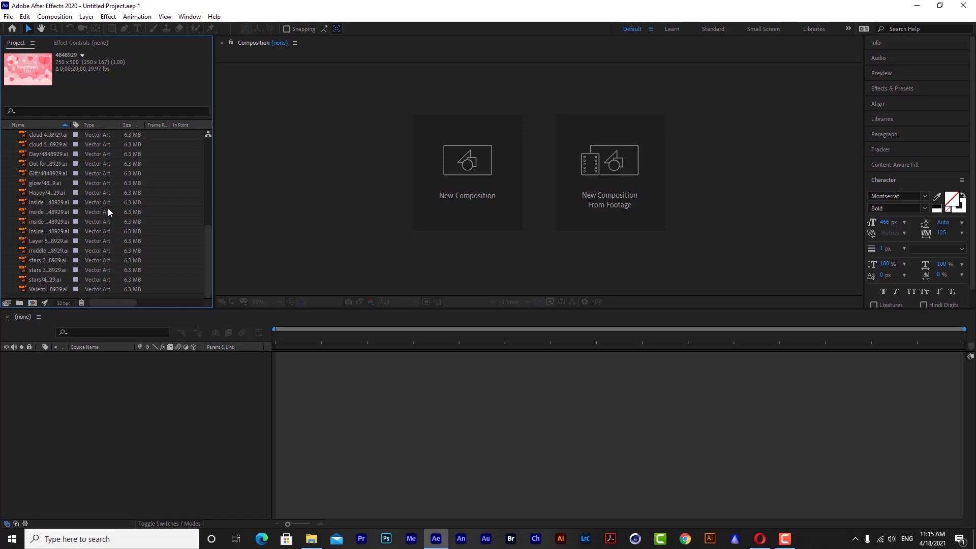
scroll(55, 212, up, 5)
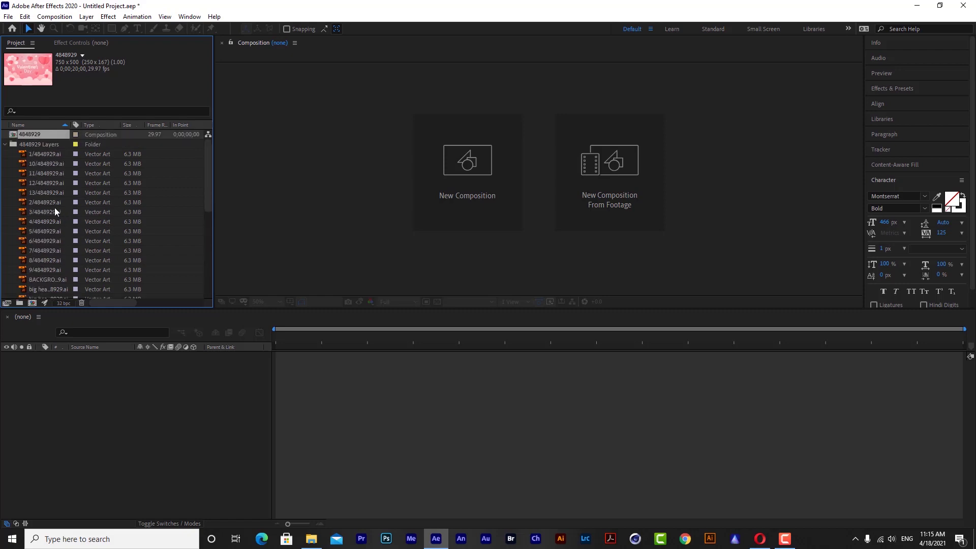
- Open the 4848929 composition at full size and hide the Gift, 1 and heart 3–12 layers
double_click(23, 135)
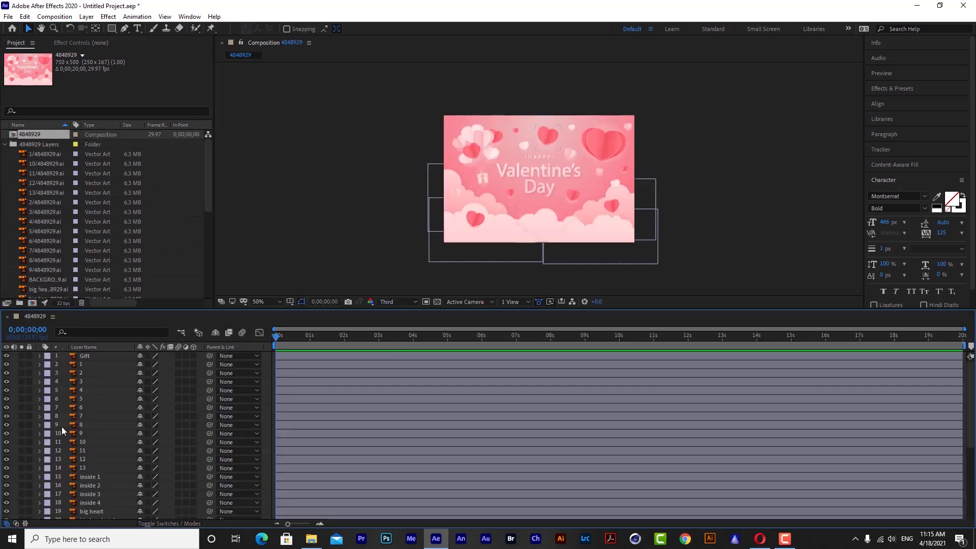
key(slash)
click(6, 355)
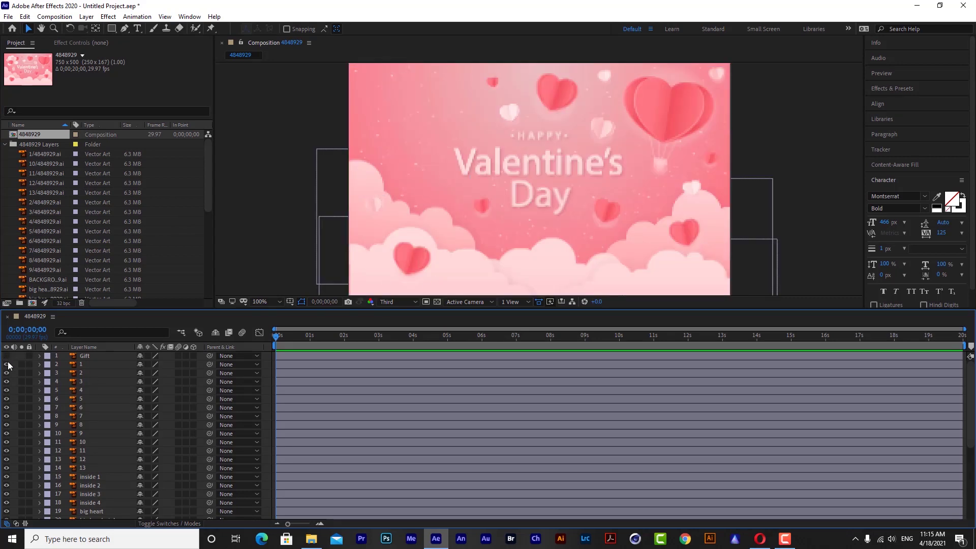
click(6, 364)
drag(6, 373, 6, 451)
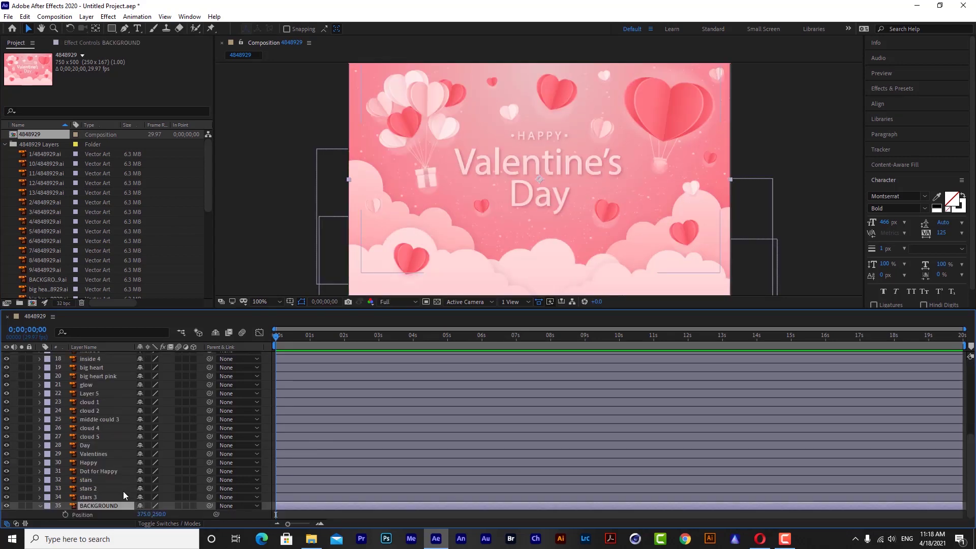
- Keyframe BACKGROUND opacity at 100% at one second and 0% at the start
key(t)
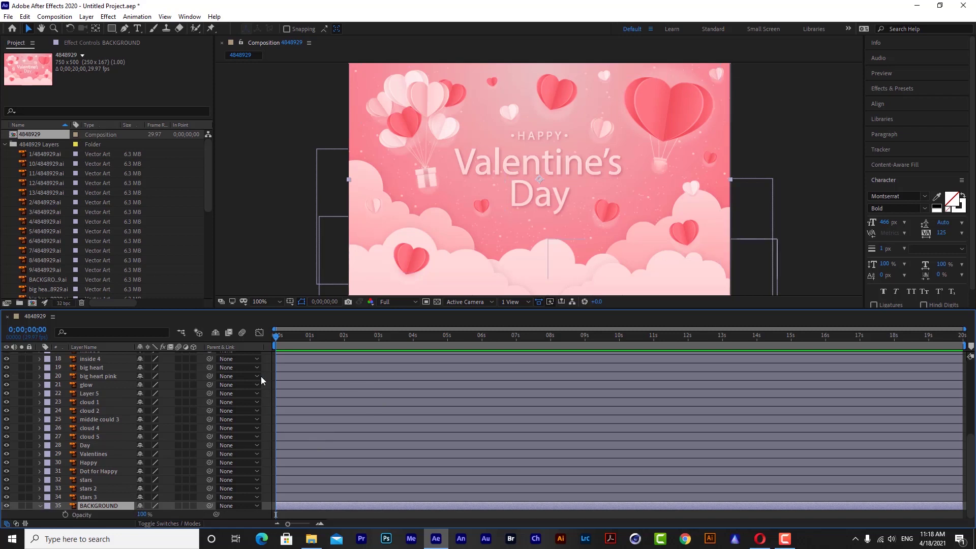
click(6, 506)
click(65, 515)
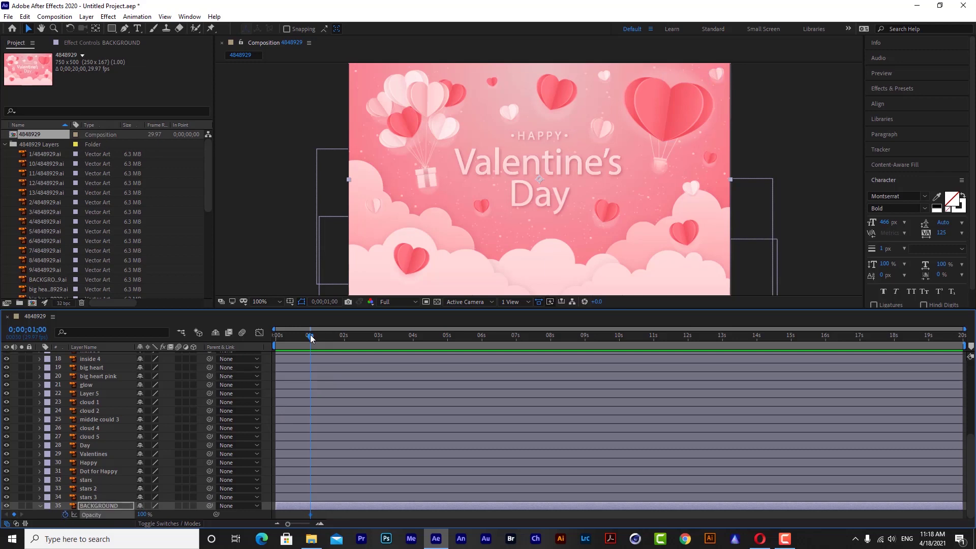
drag(311, 338, 262, 337)
drag(142, 515, 91, 515)
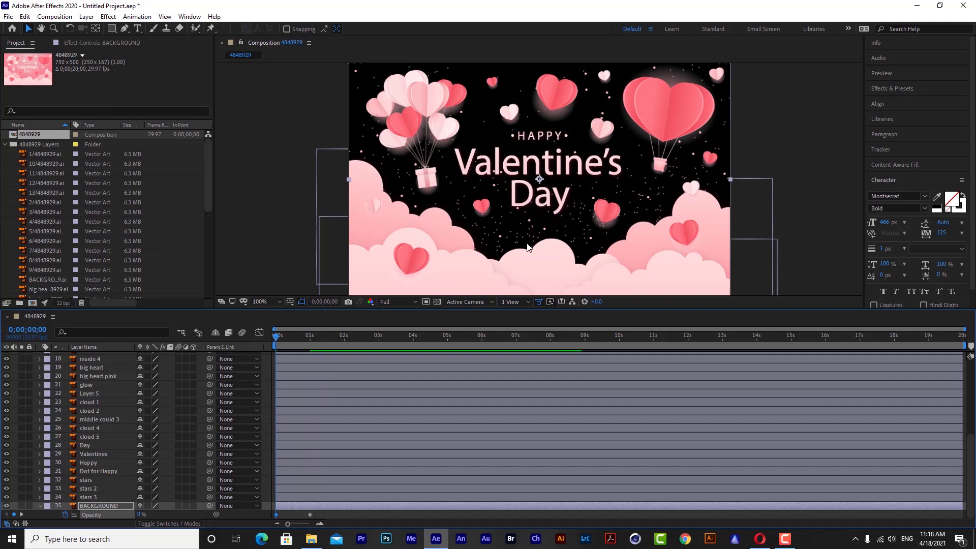
- Preview the background fade-in twice, ending near the one-second mark
key(space)
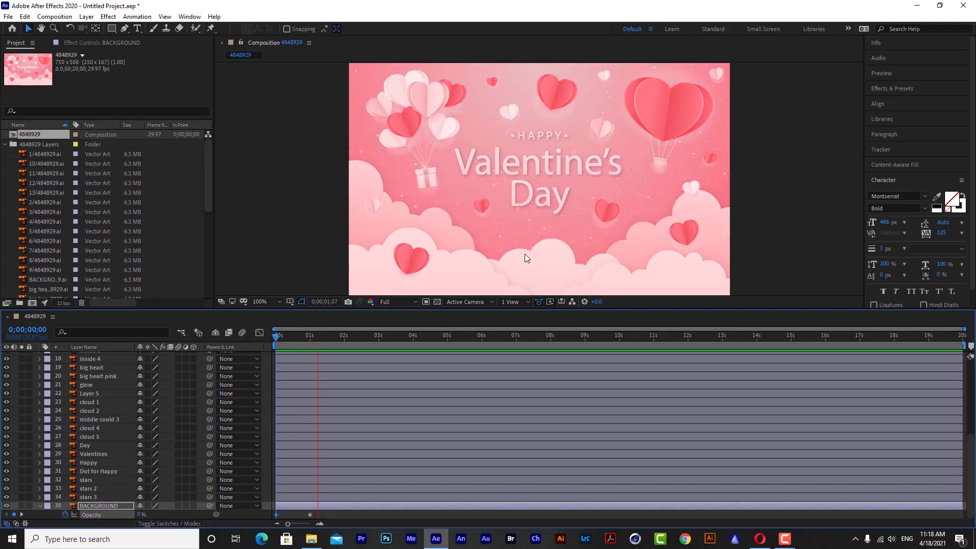
click(346, 346)
drag(344, 338, 255, 356)
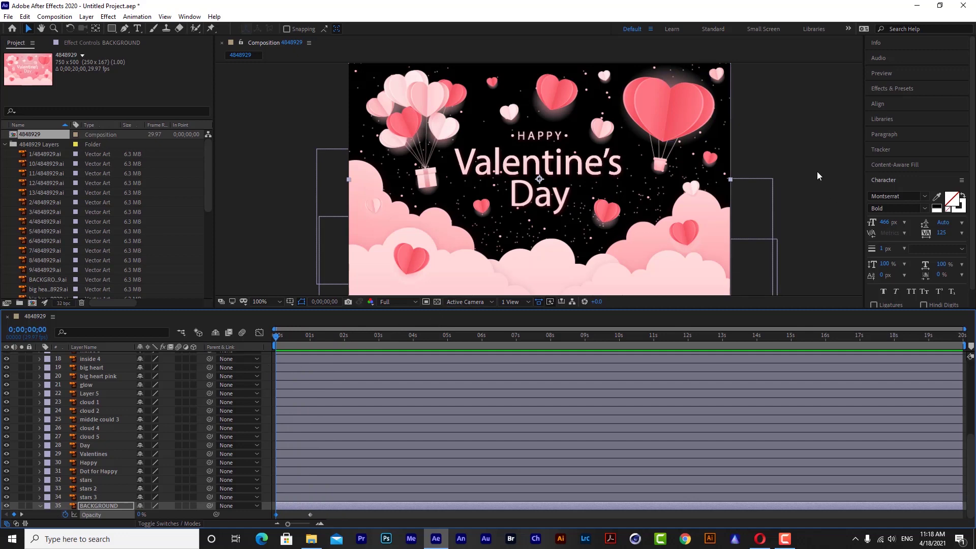
key(space)
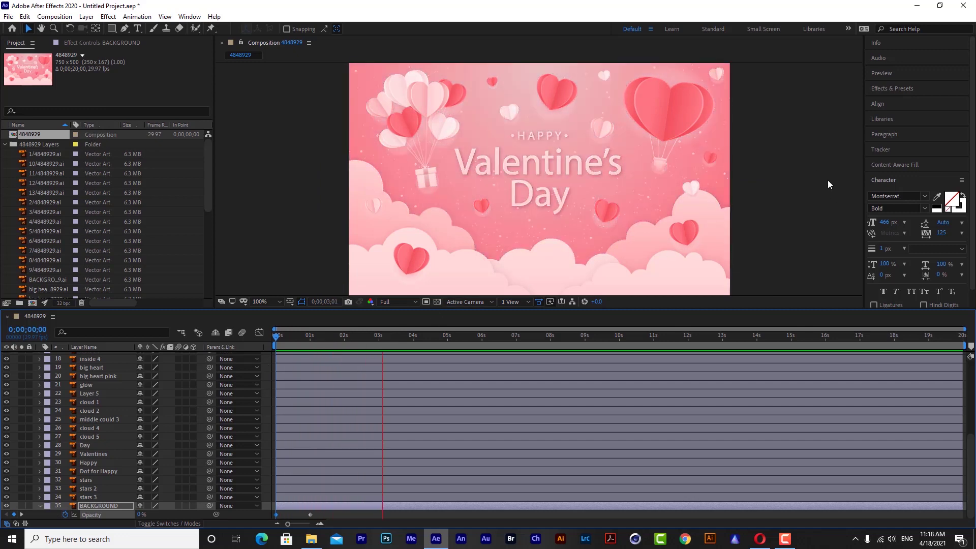
click(690, 257)
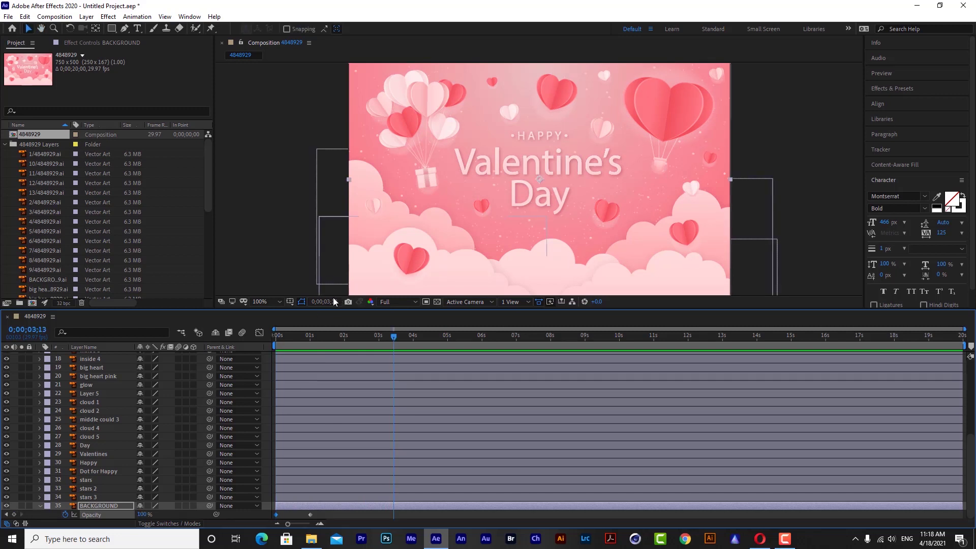
drag(392, 339, 308, 337)
- Apply Easy Ease to the one-second and starting BACKGROUND opacity keyframes, then preview the fade
key(grave)
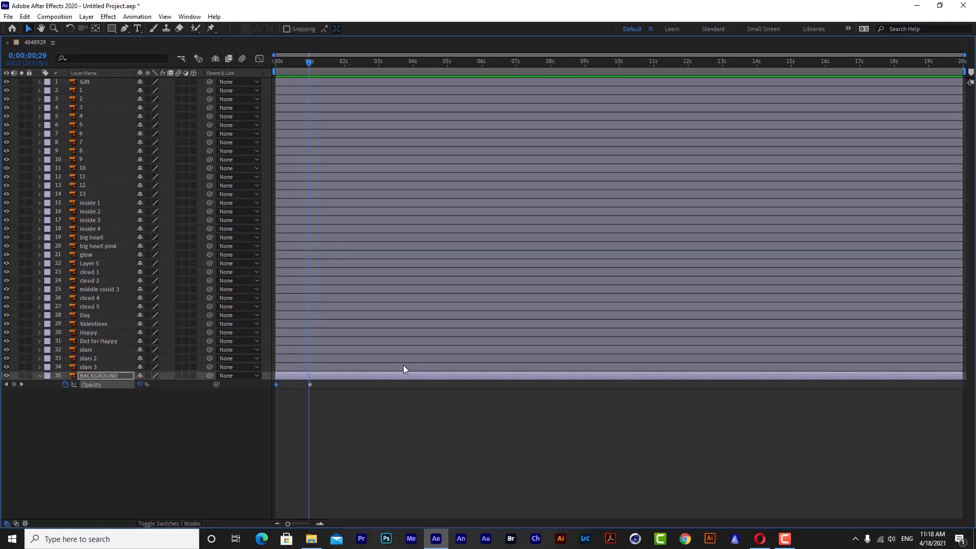
drag(331, 398, 305, 388)
right_click(309, 385)
mouse_move(419, 517)
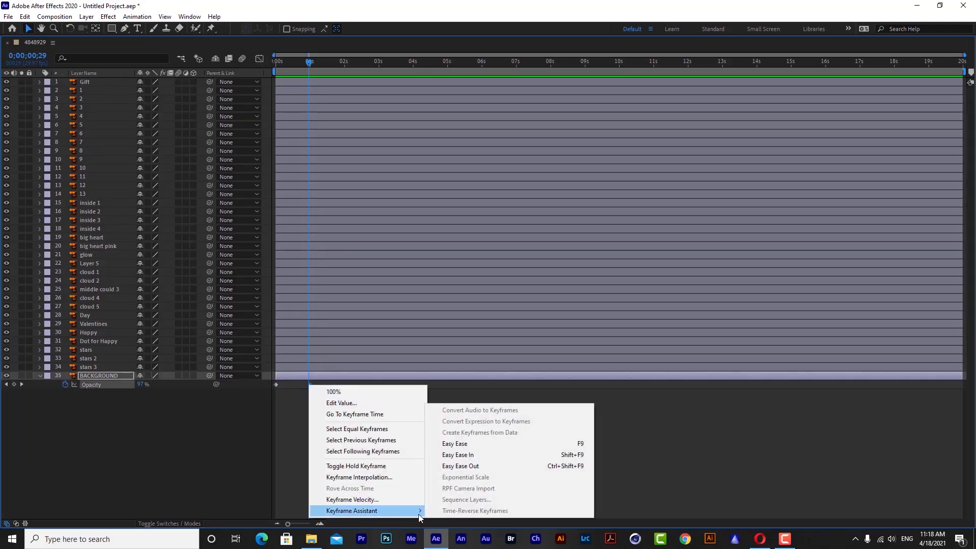
click(478, 454)
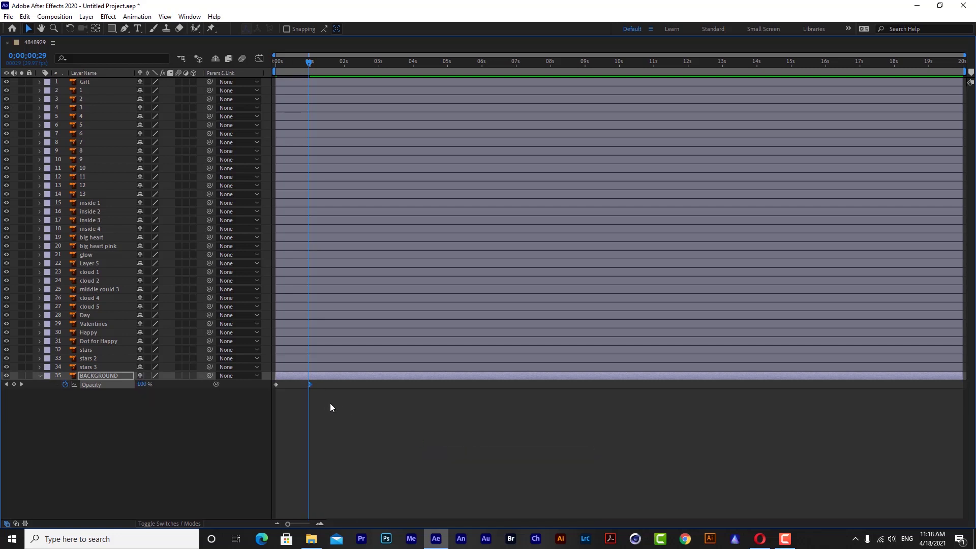
right_click(276, 385)
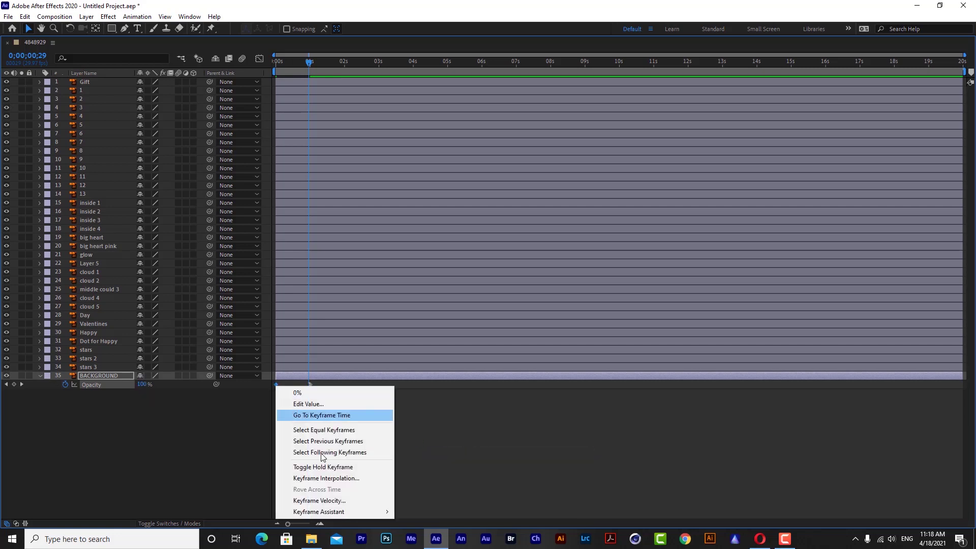
mouse_move(343, 512)
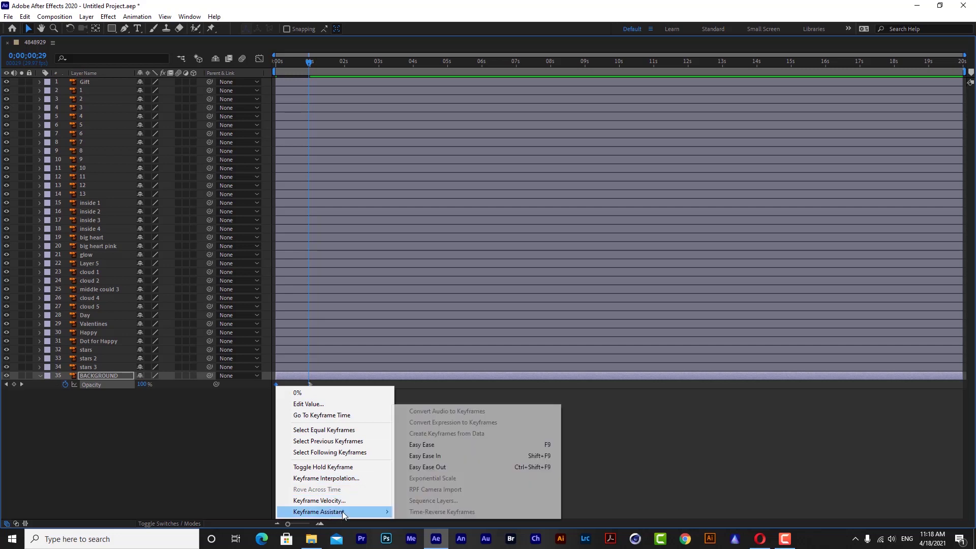
click(455, 445)
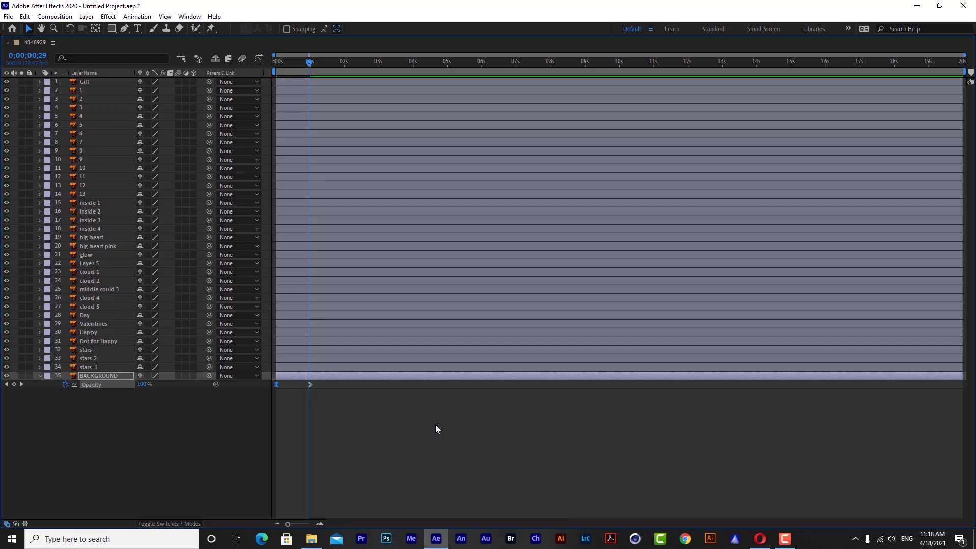
key(grave)
key(space)
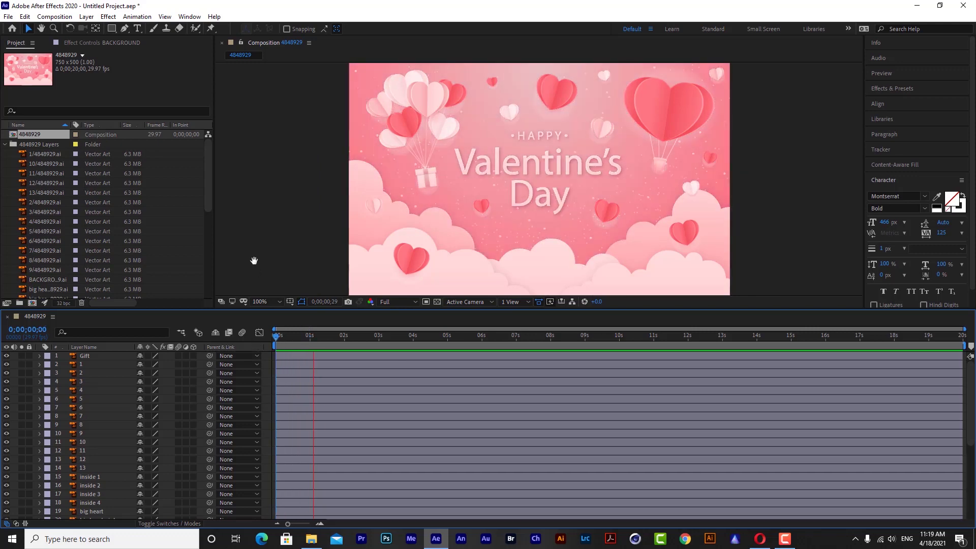
- Keyframe cloud 1's Position at one second, lower it to Y 568.4 at 0s, and preview
click(661, 264)
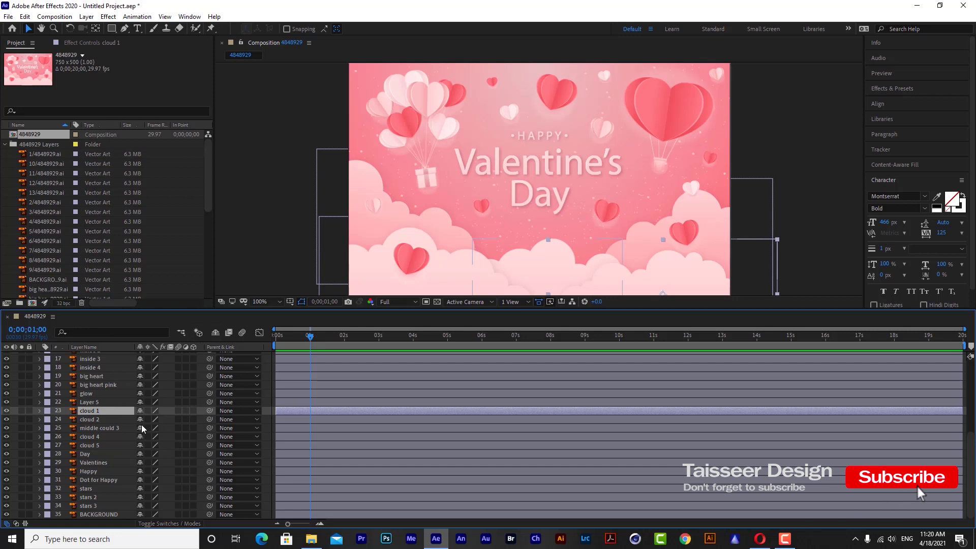
key(p)
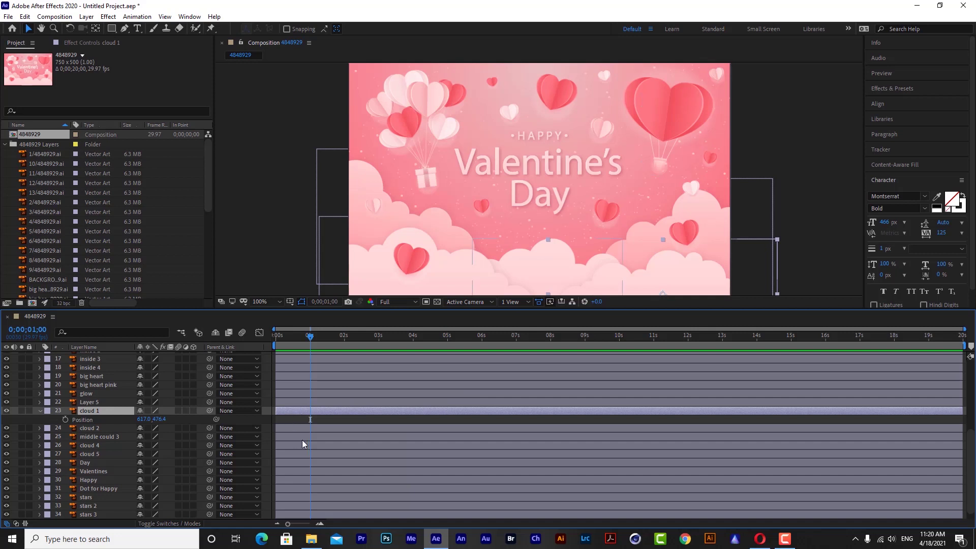
click(65, 420)
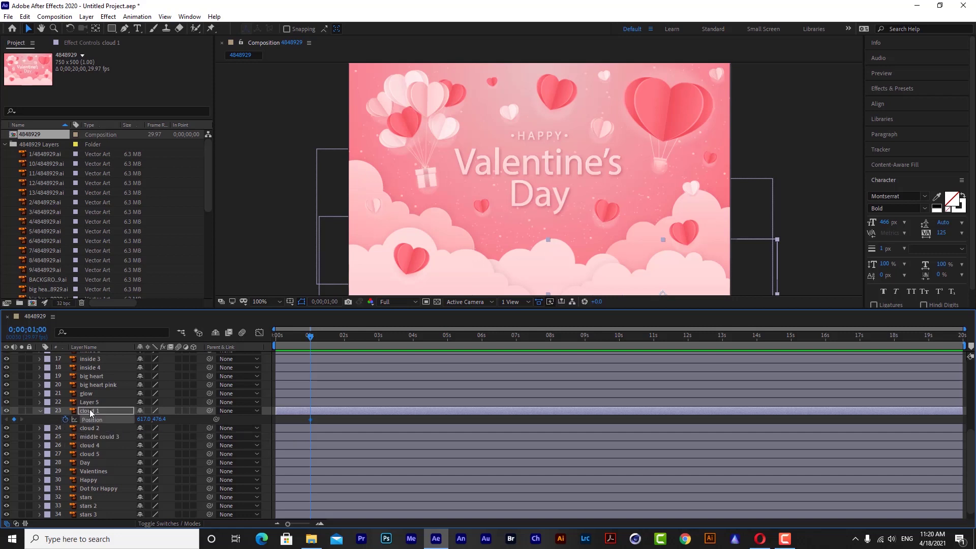
key(p)
drag(311, 337, 262, 344)
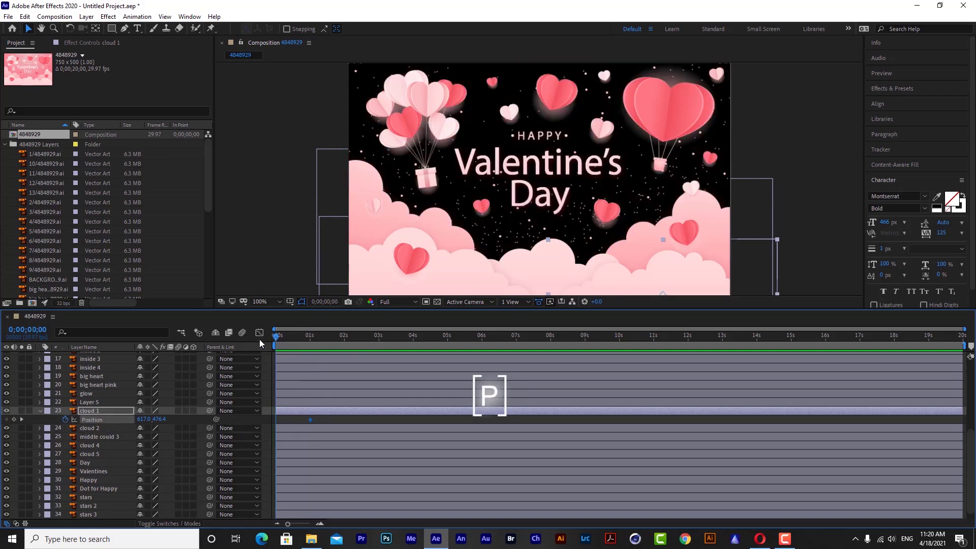
drag(159, 419, 211, 420)
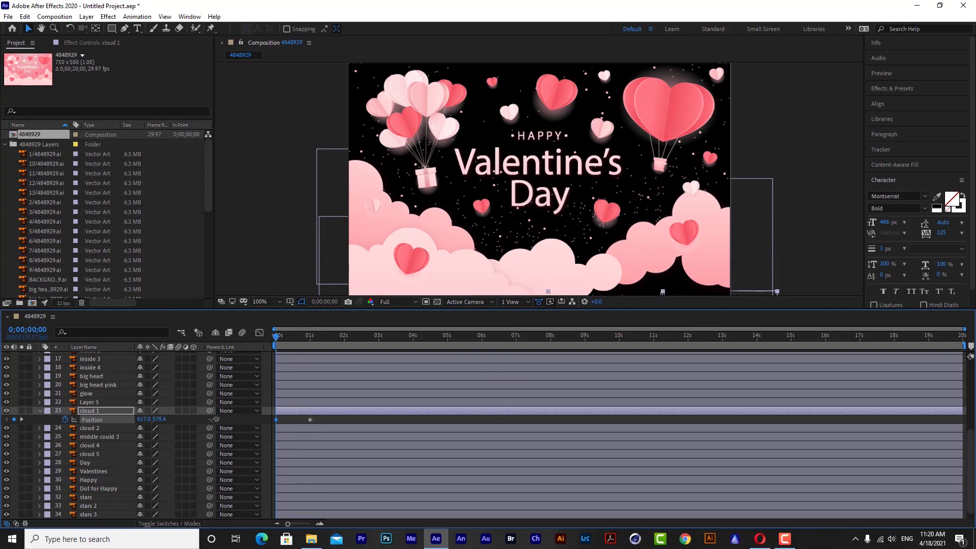
key(space)
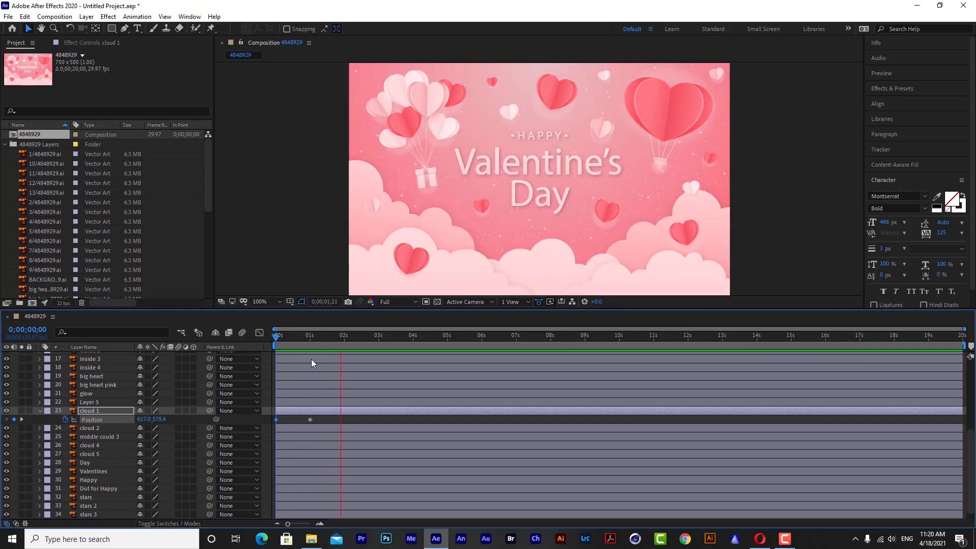
mouse_move(355, 336)
mouse_down()
mouse_move(301, 352)
mouse_move(310, 354)
mouse_up()
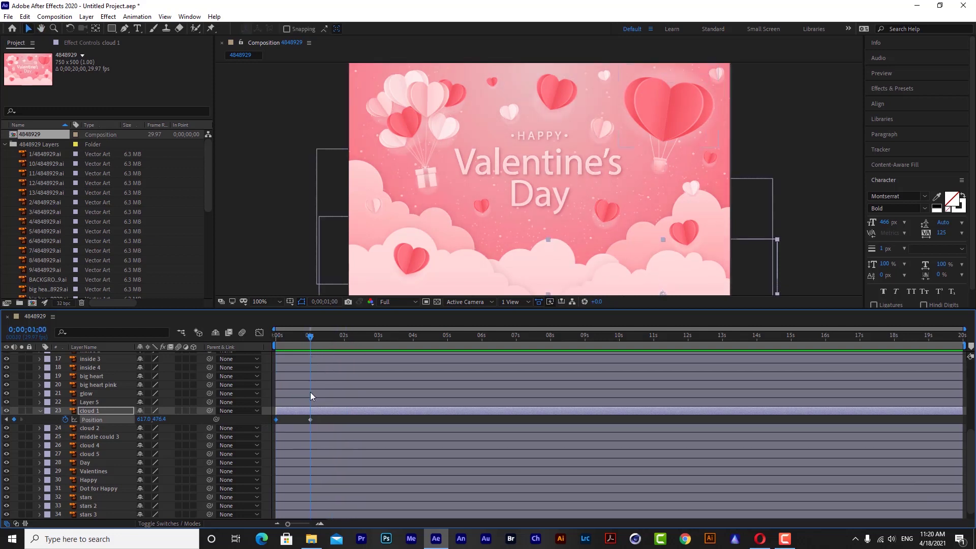
- Reshape cloud 1's speed curve at its one-second Position keyframe in the Graph Editor
key(grave)
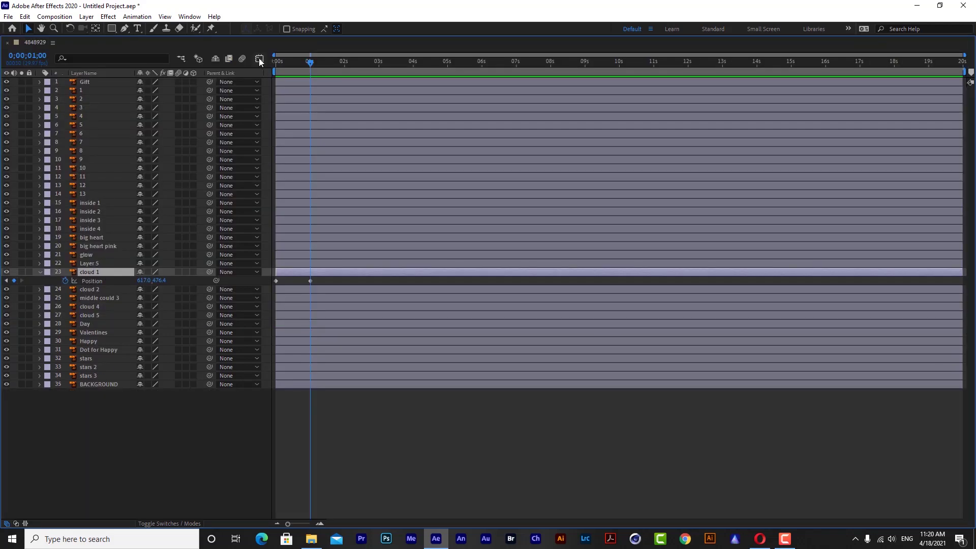
click(259, 59)
click(309, 108)
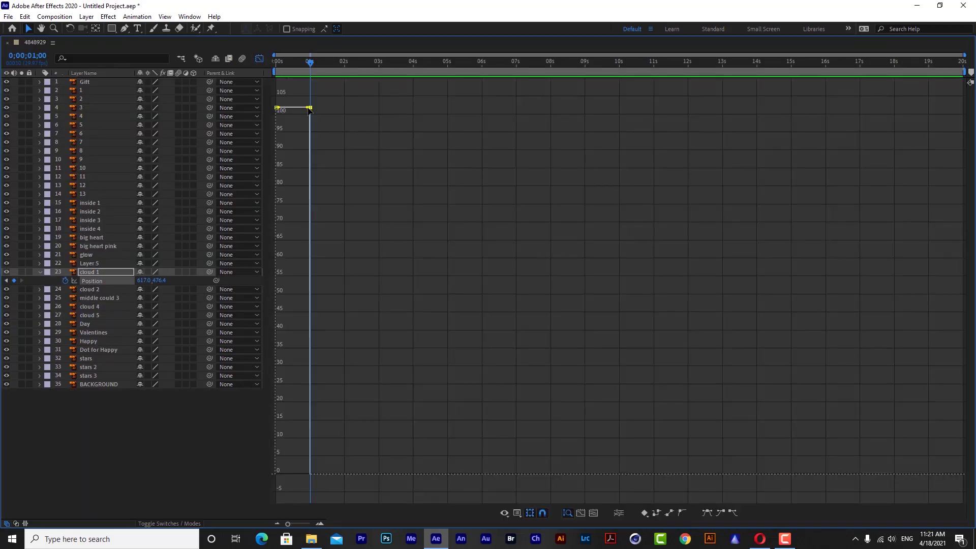
mouse_move(308, 113)
mouse_down()
mouse_move(310, 127)
mouse_move(293, 138)
mouse_up()
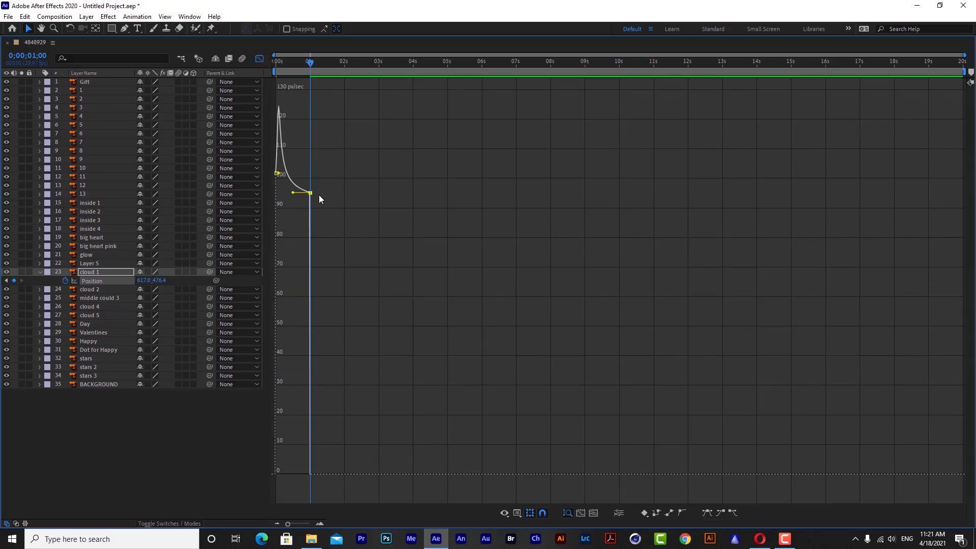
- Preview cloud 1's eased rise from the start several times
key(grave)
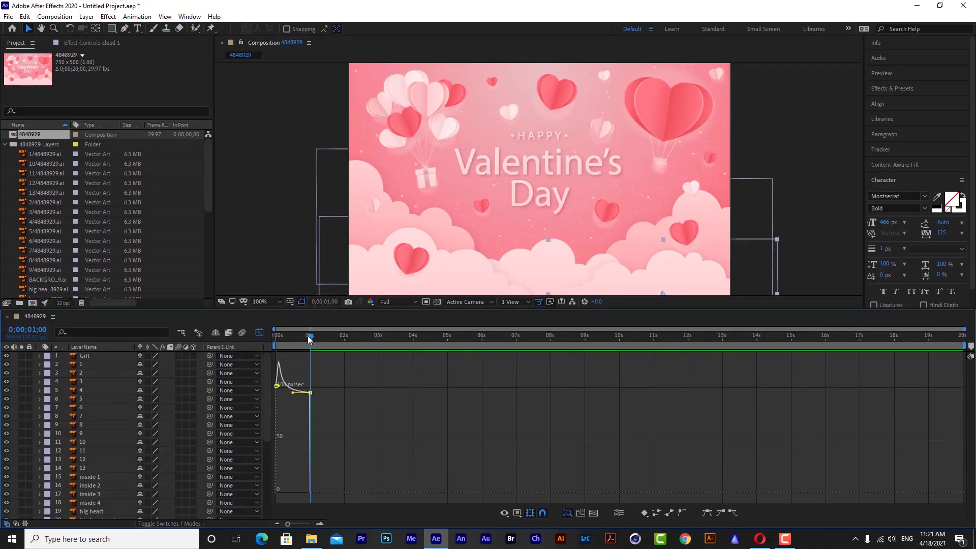
drag(308, 338, 276, 336)
key(space)
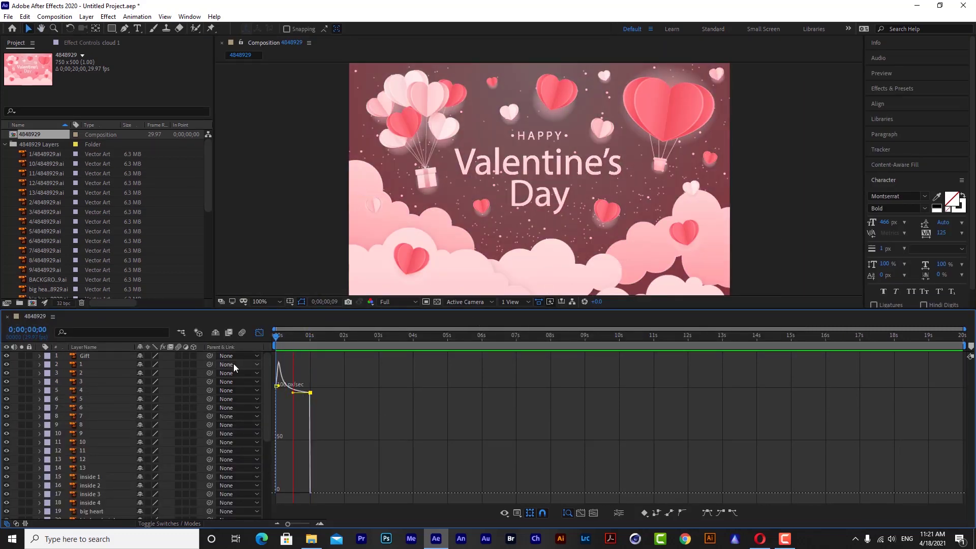
key(space)
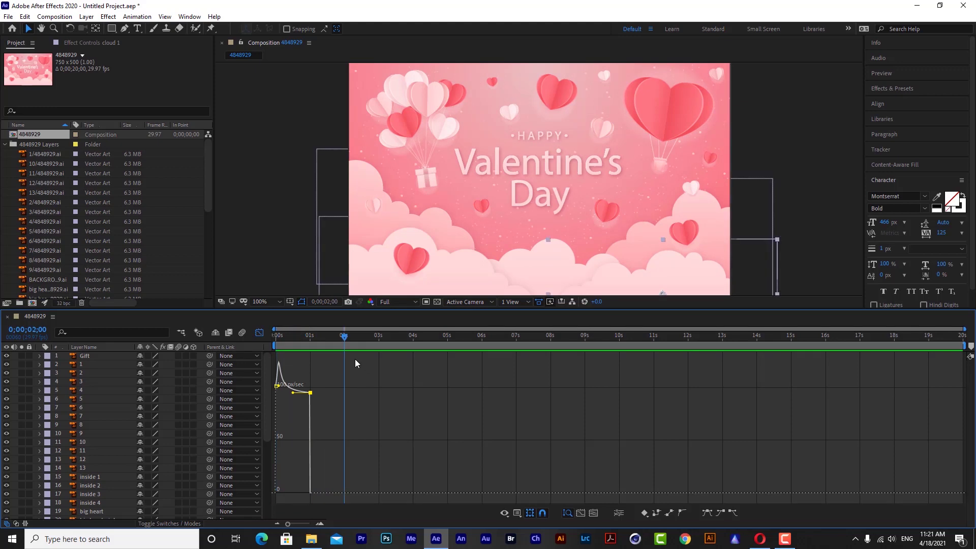
drag(343, 340, 274, 339)
key(space)
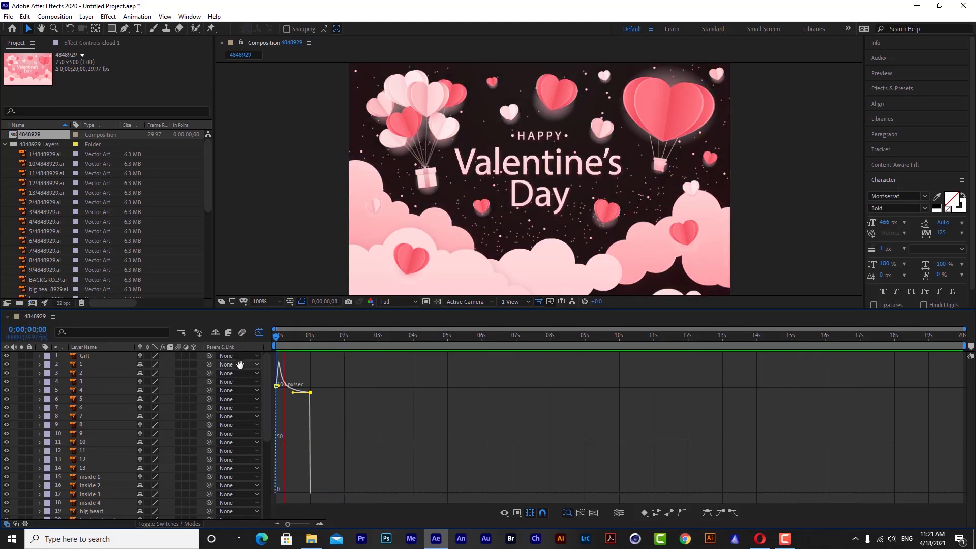
key(space)
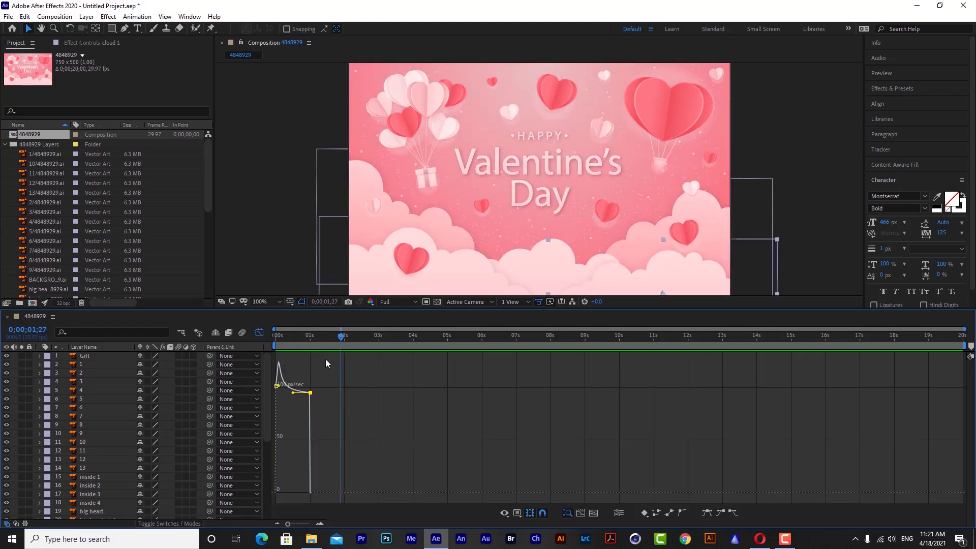
click(259, 333)
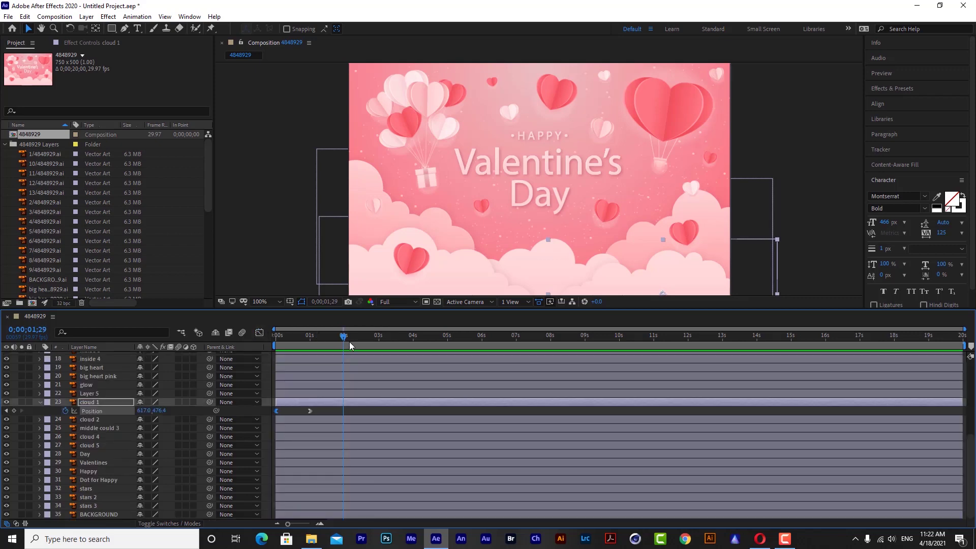
drag(343, 336, 228, 354)
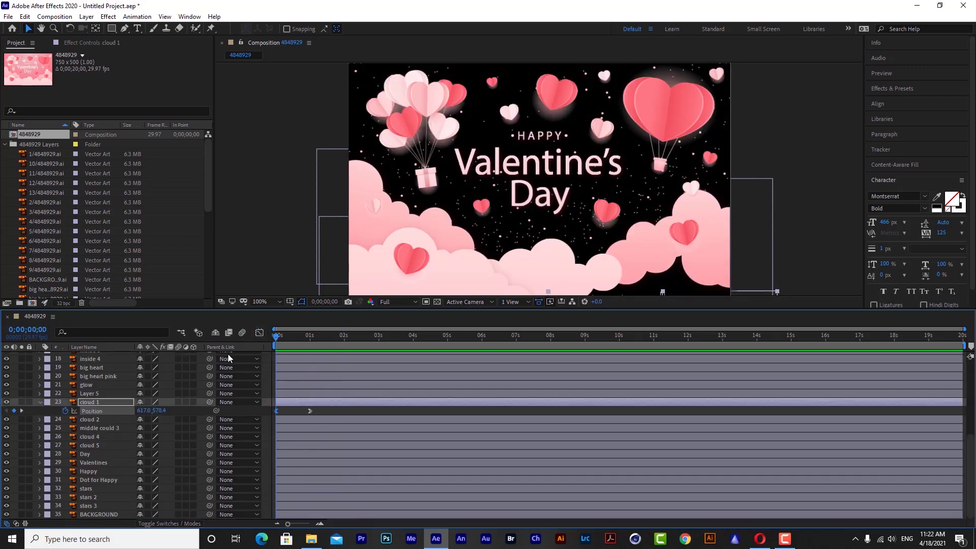
key(space)
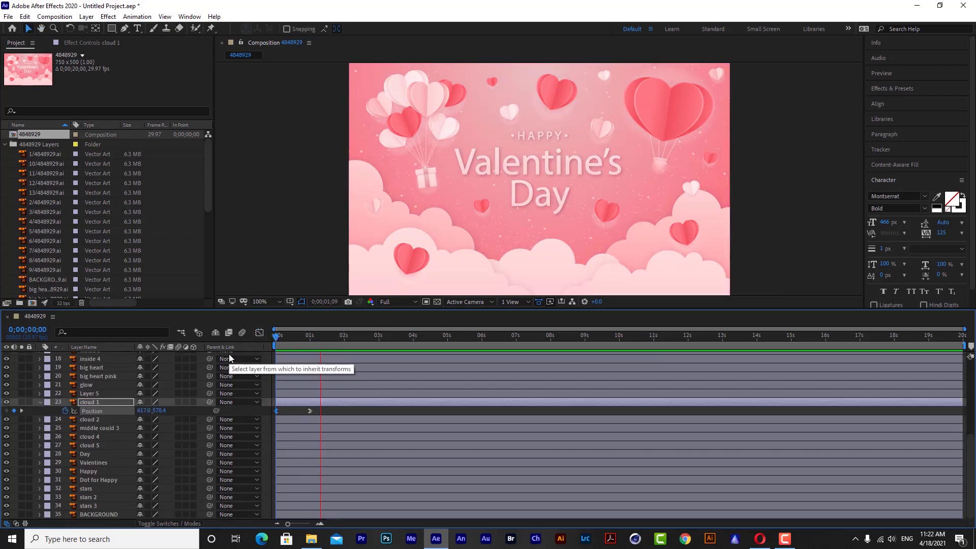
key(space)
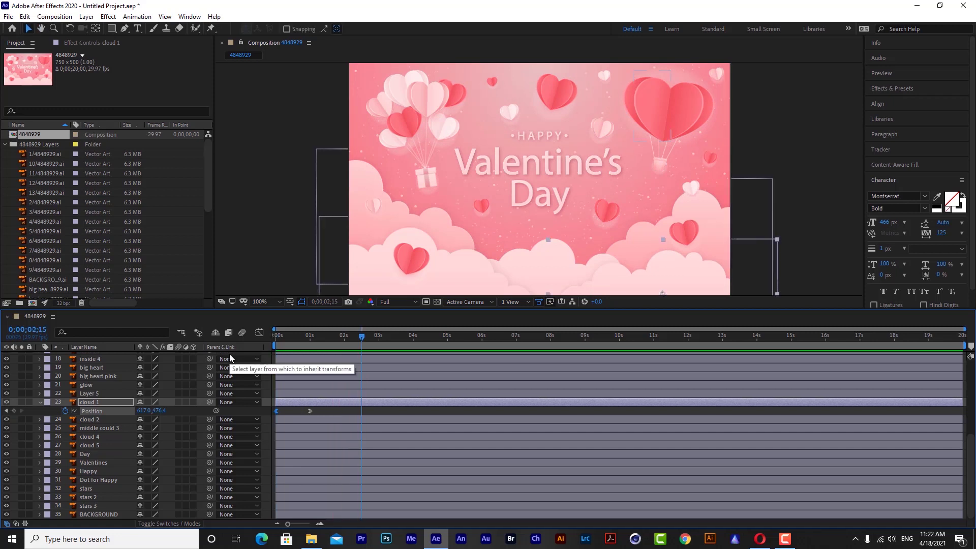
- Select cloud 2 and ease its Position speed curve to a fast start
click(39, 401)
click(86, 419)
key(p)
key(j)
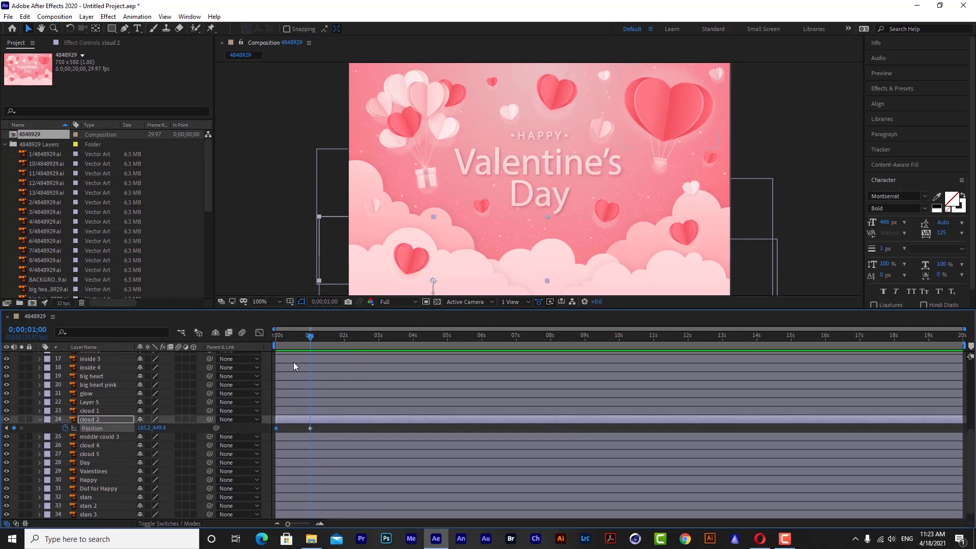
click(260, 332)
drag(305, 386, 280, 420)
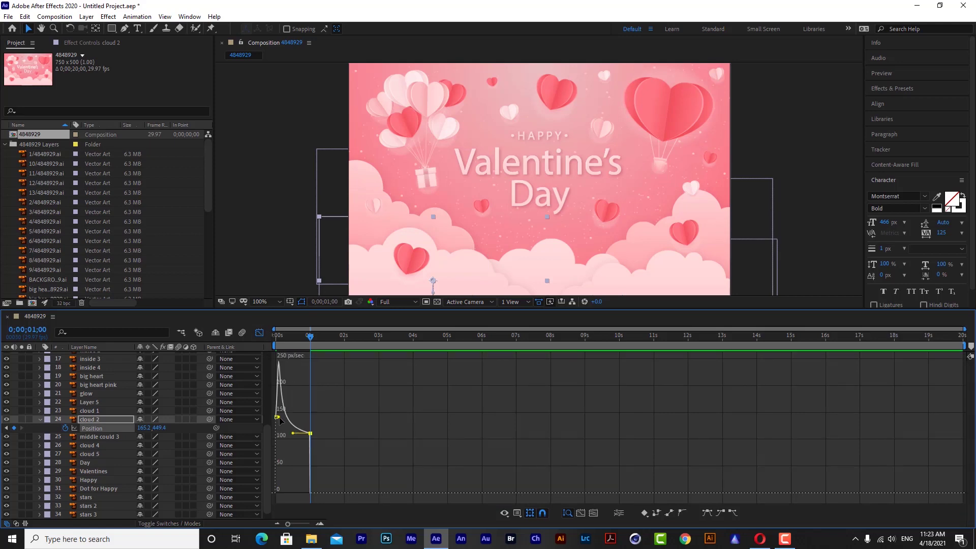
- Preview cloud 2's eased rise and scrub back through it
key(space)
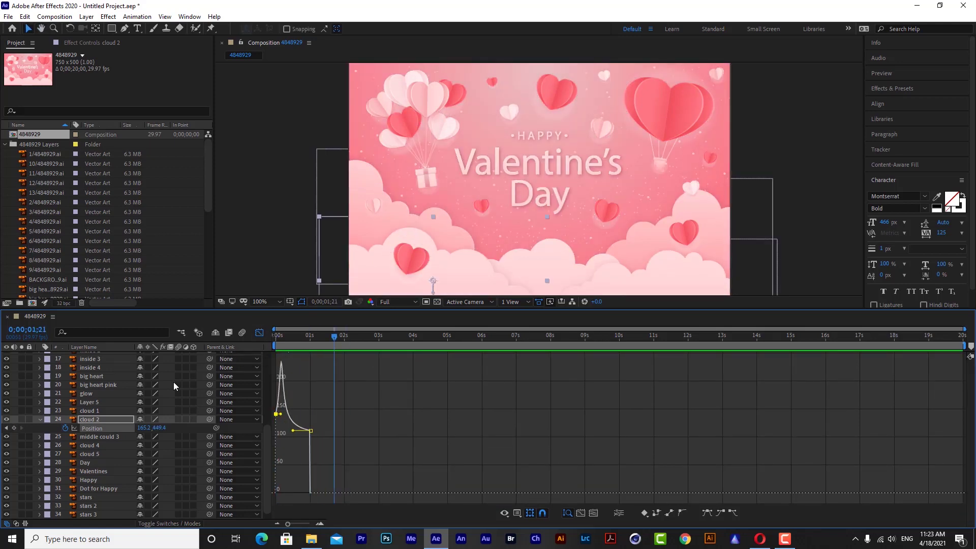
key(space)
click(259, 333)
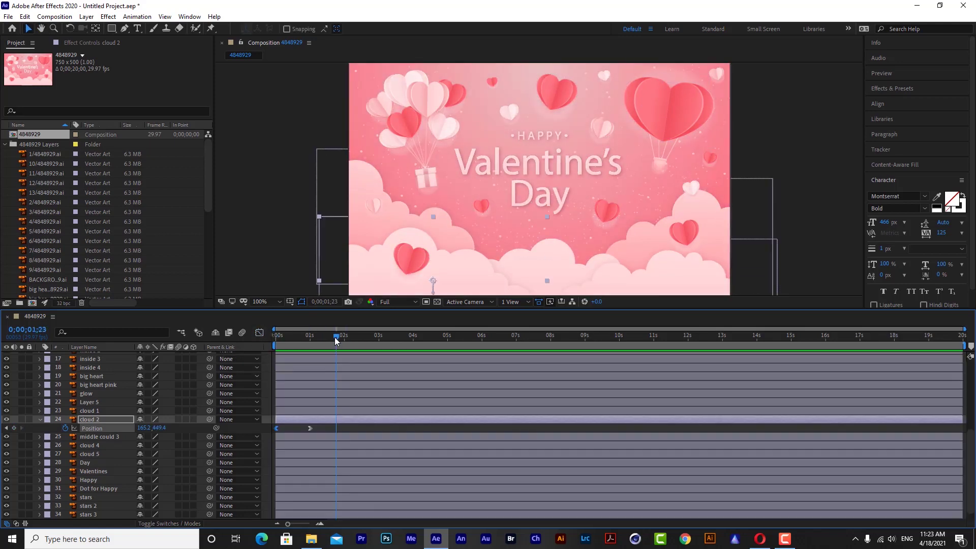
drag(335, 338, 296, 362)
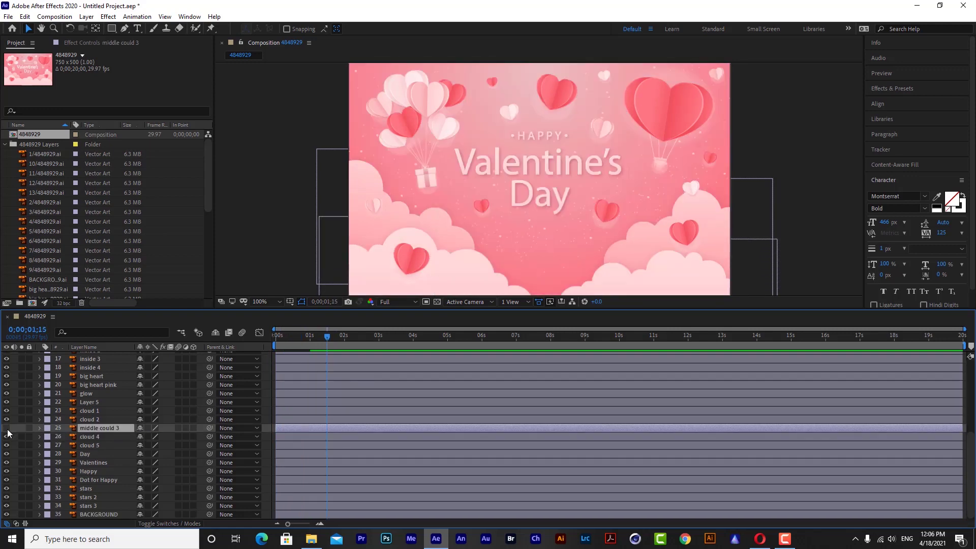
- Show middle could 3, set its Position Y to 561.6, and preview the rise
click(7, 428)
key(alt+shift+p)
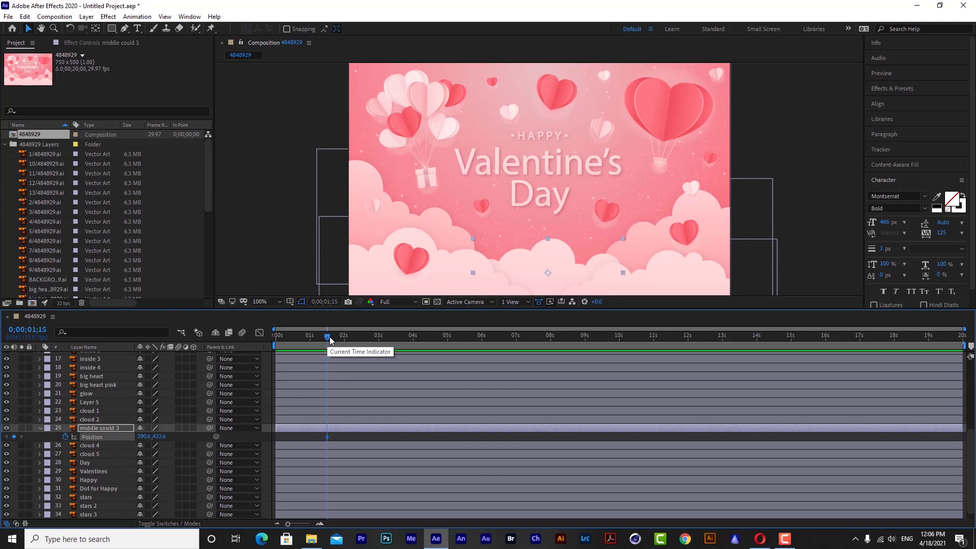
drag(328, 336, 310, 338)
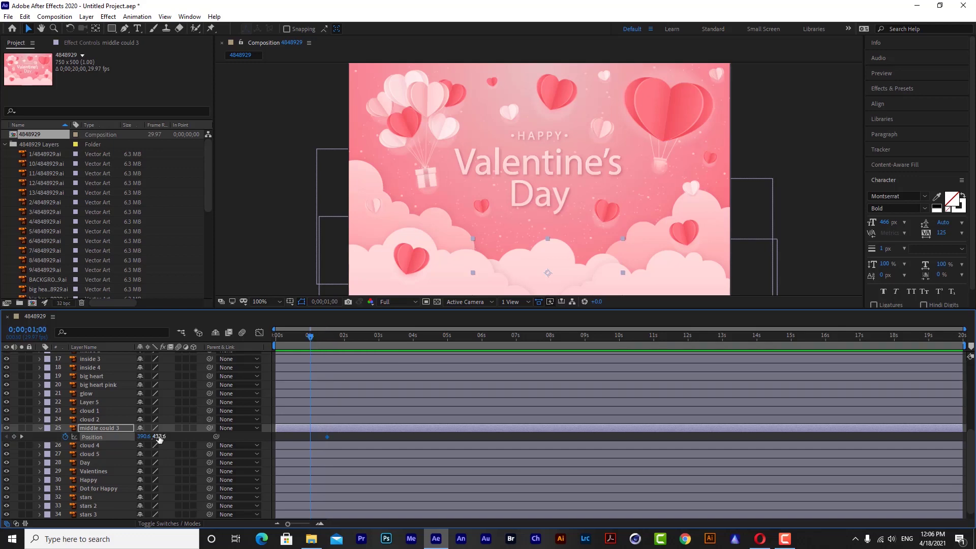
drag(160, 437, 224, 436)
key(space)
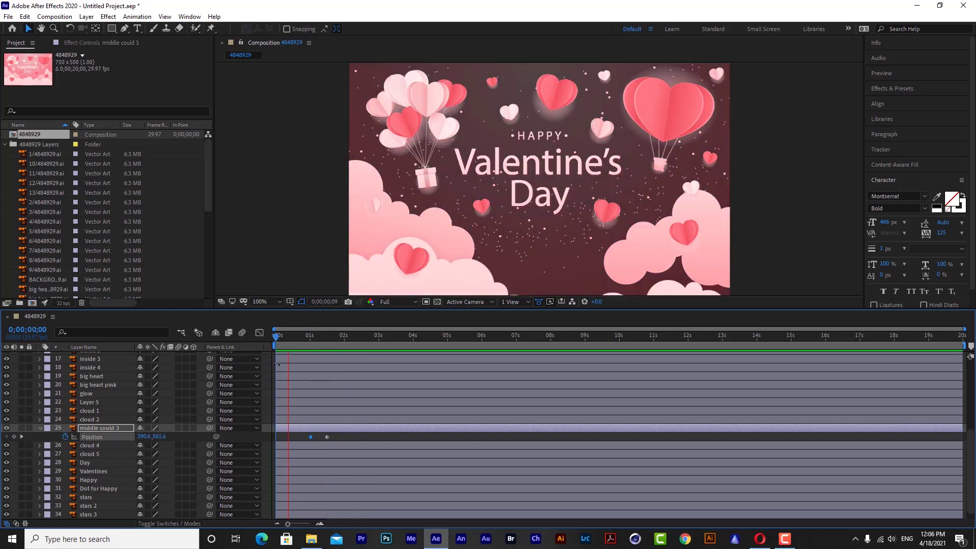
key(space)
- Ease both middle could 3 Position keyframes in the speed graph and preview the landing
key(shift+F3)
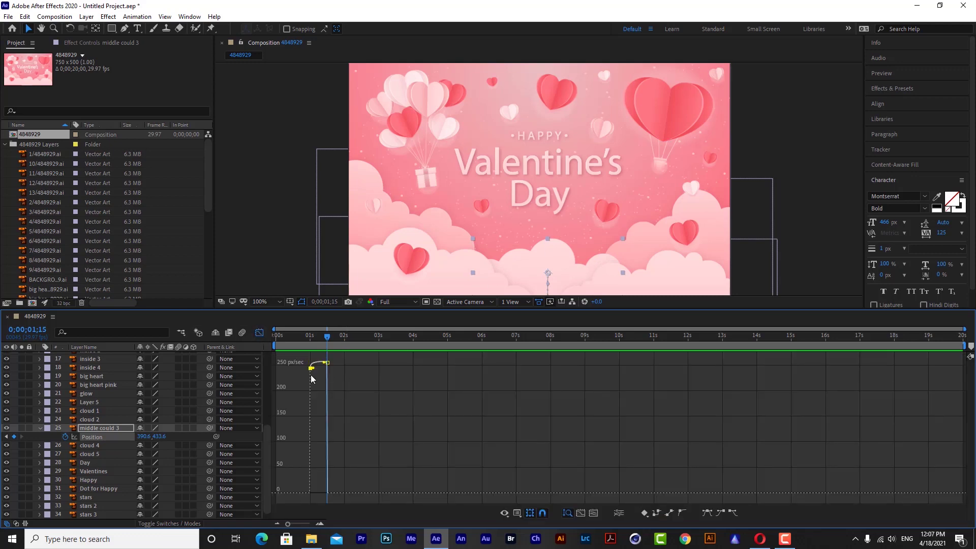
drag(311, 377, 304, 465)
key(space)
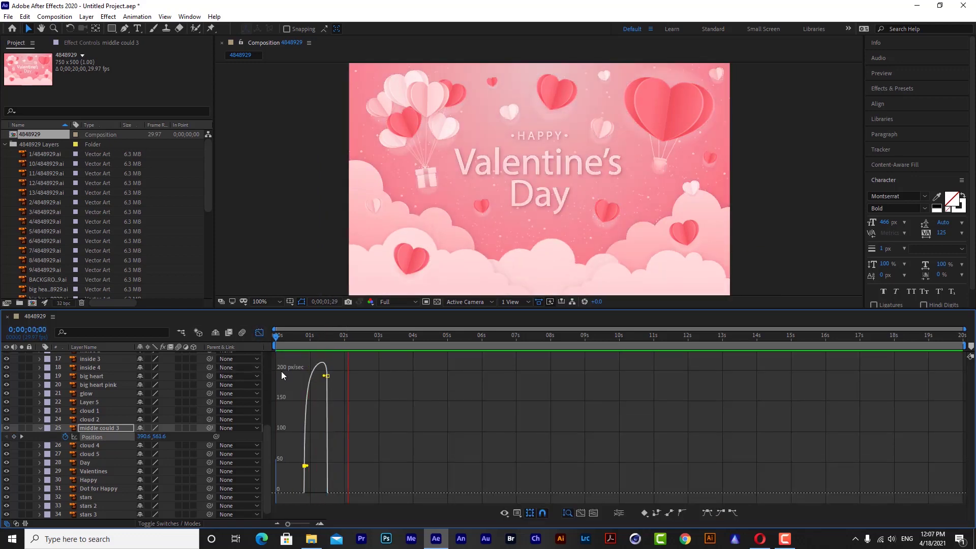
drag(326, 376, 316, 398)
click(363, 336)
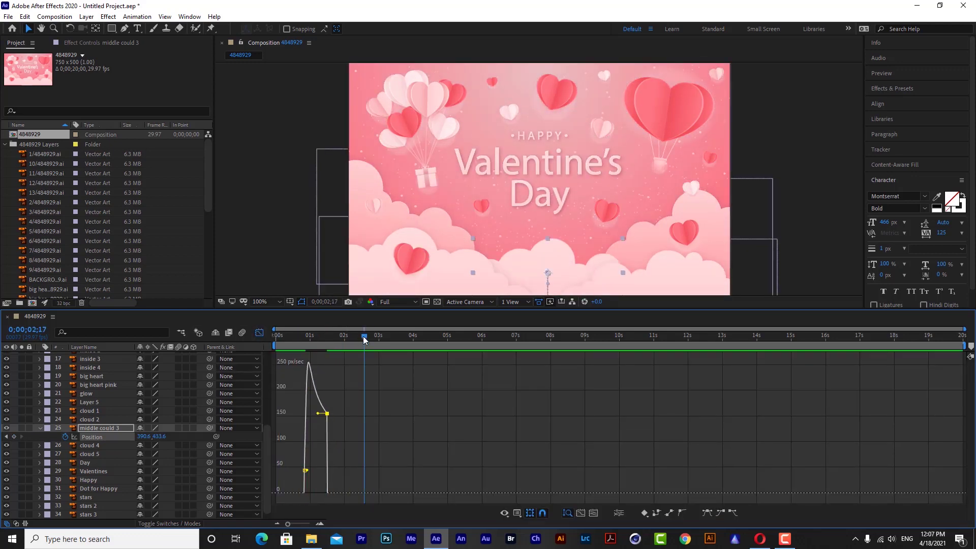
key(space)
click(361, 338)
key(space)
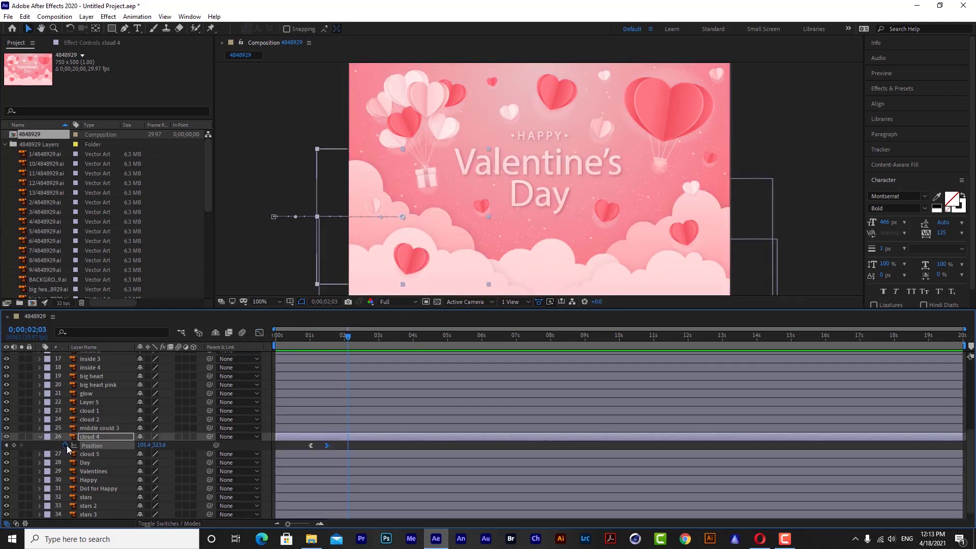
- Add a wiggle(2,3) expression to cloud 4's Position
alt+click(65, 445)
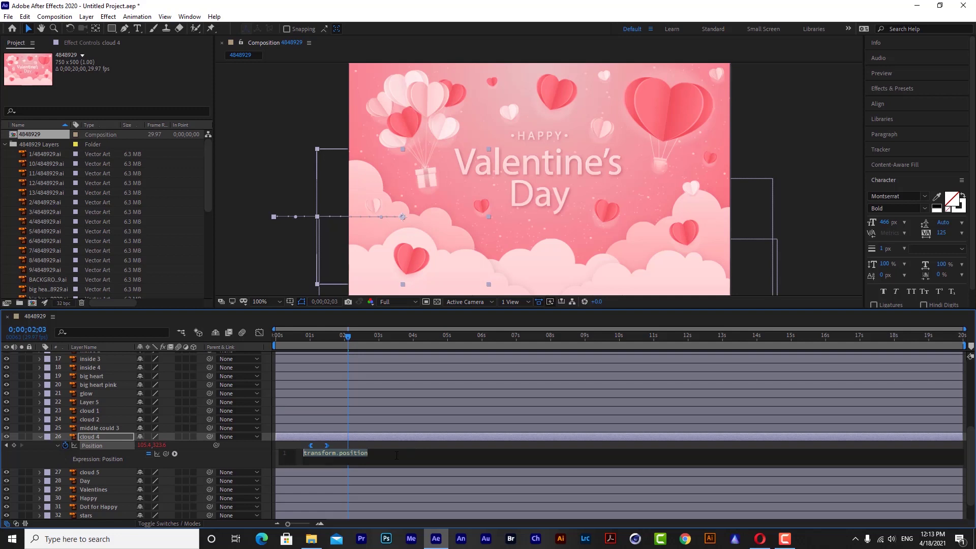
click(364, 460)
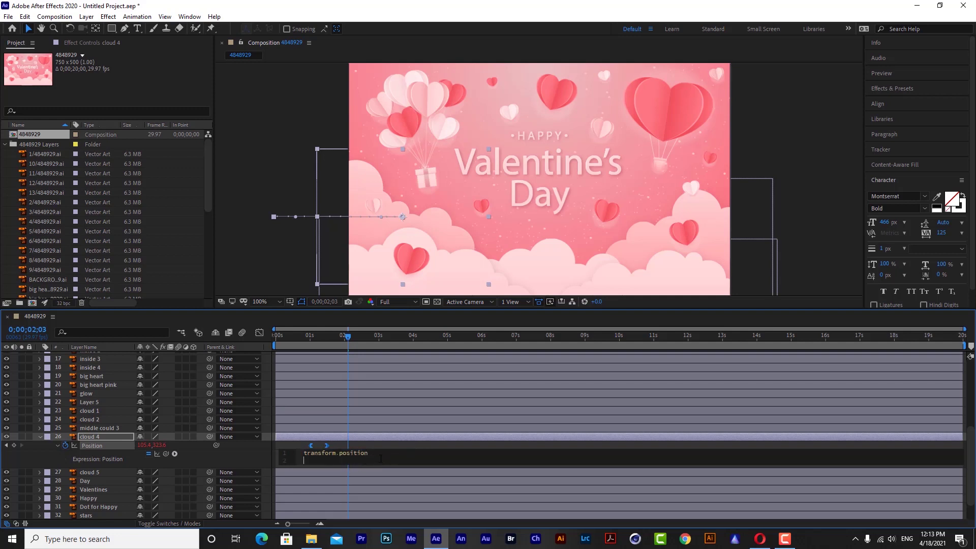
text(wi)
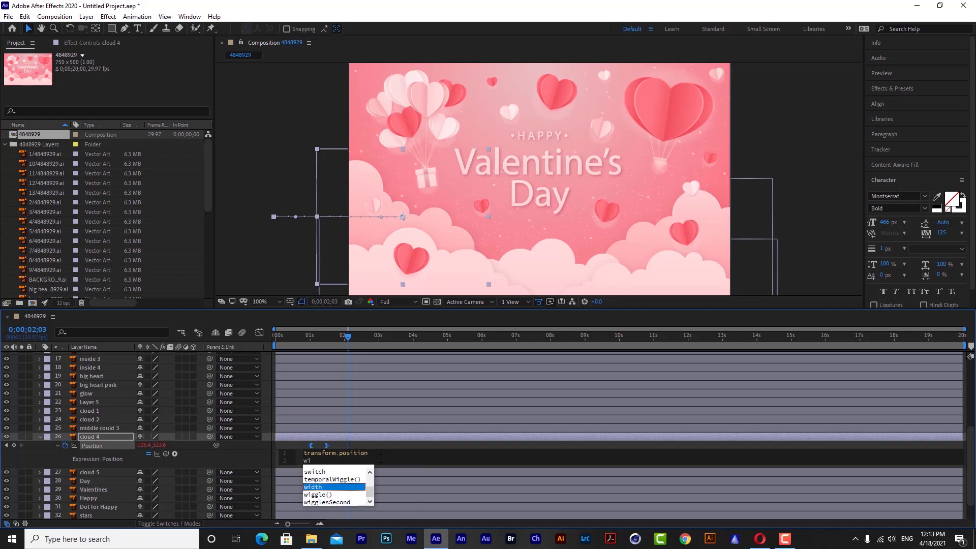
key(Down)
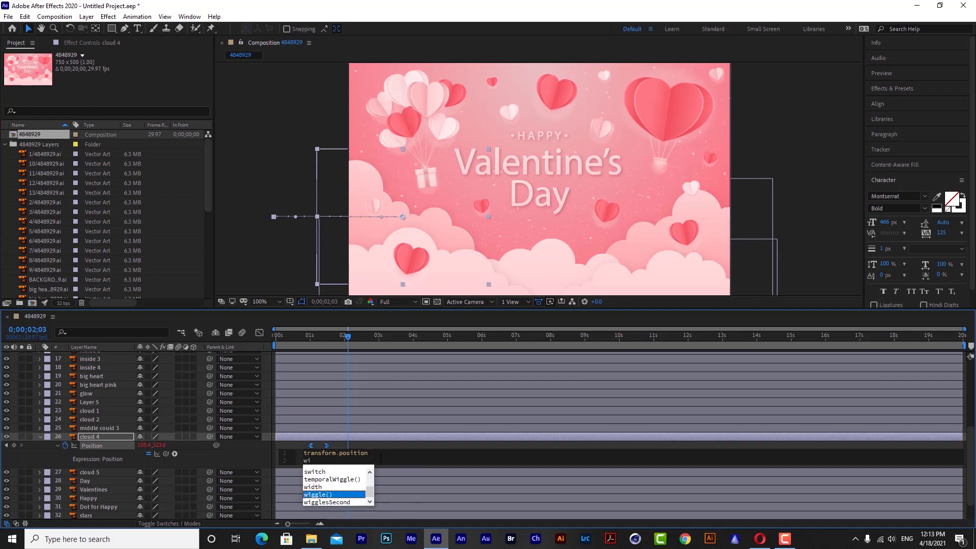
key(Return)
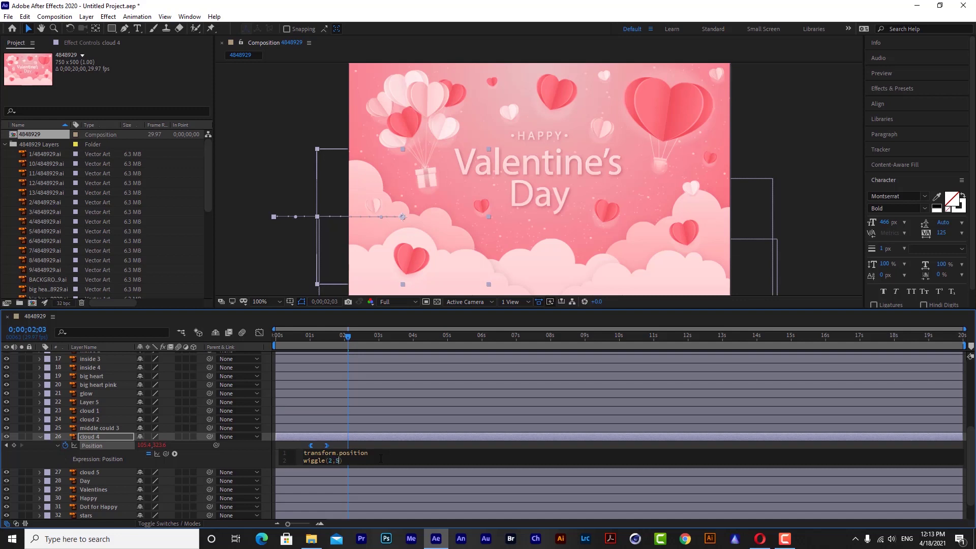
click(453, 416)
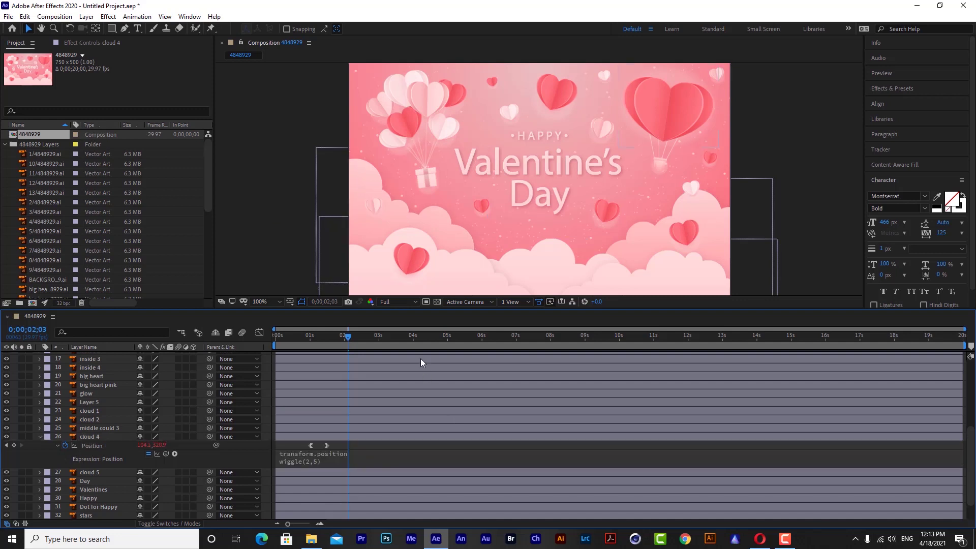
- Preview cloud 4's wiggle drift from the first frame
drag(346, 349, 318, 361)
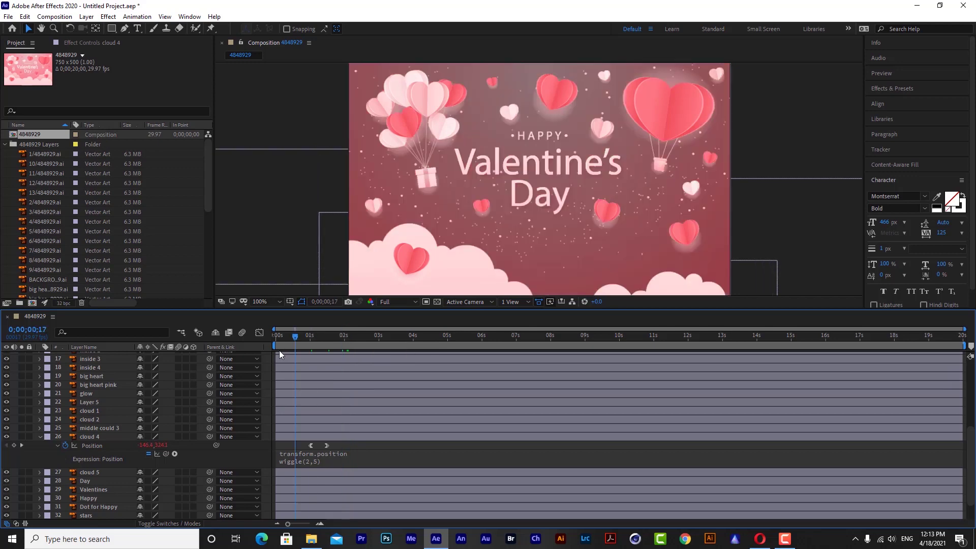
key(space)
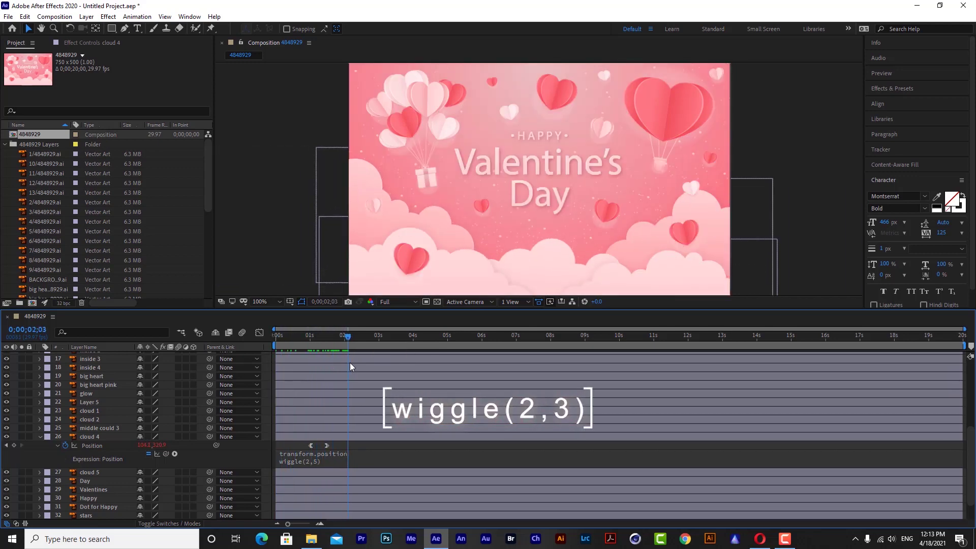
key(Home)
key(space)
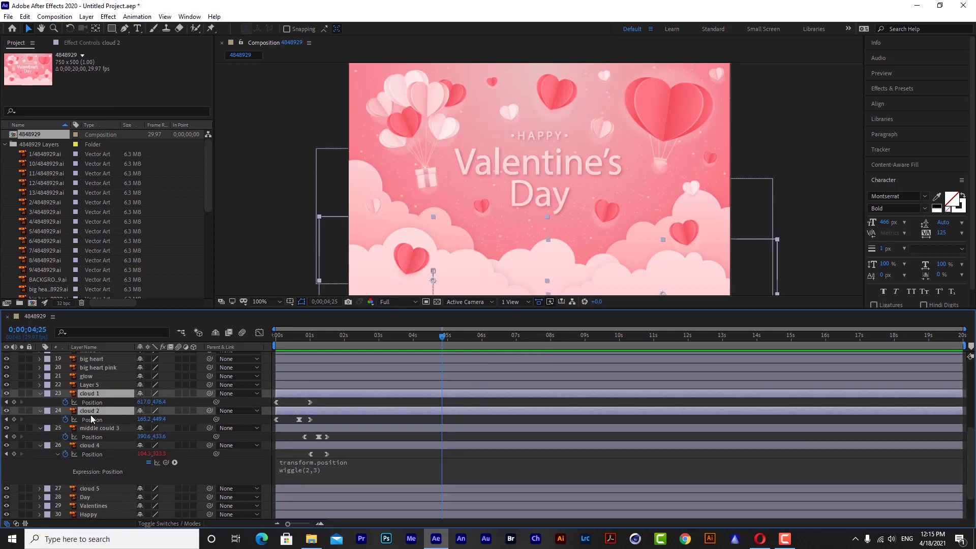
- Paste the wiggle(2,3) expression onto the Position of middle could 3, cloud 2 and cloud 1
click(383, 421)
click(97, 395)
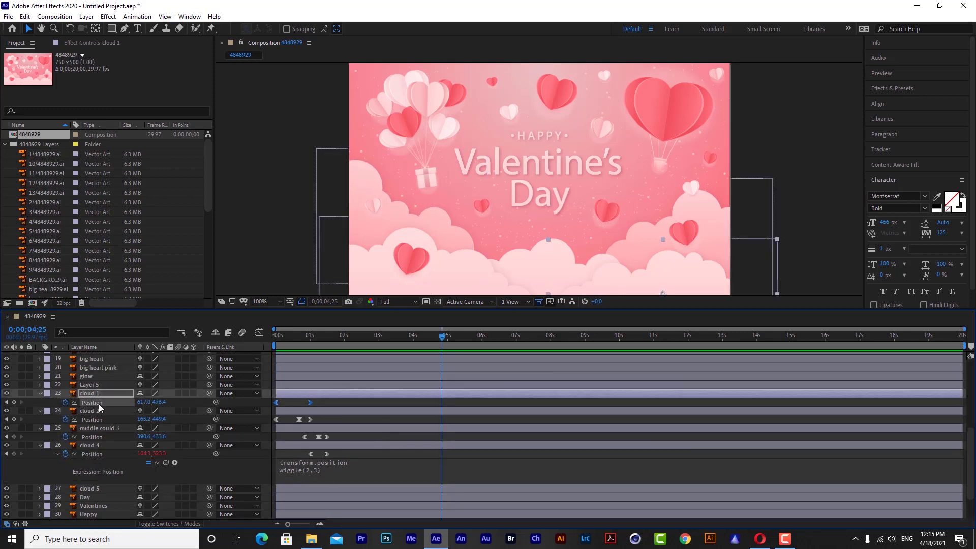
shift+click(100, 411)
shift+click(98, 428)
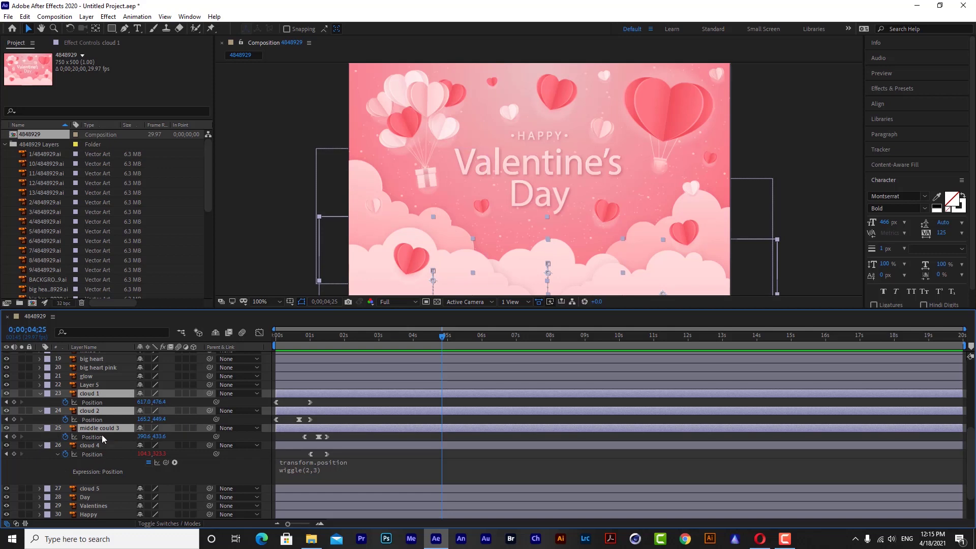
alt+click(65, 437)
text(transform.position wiggle(2,3))
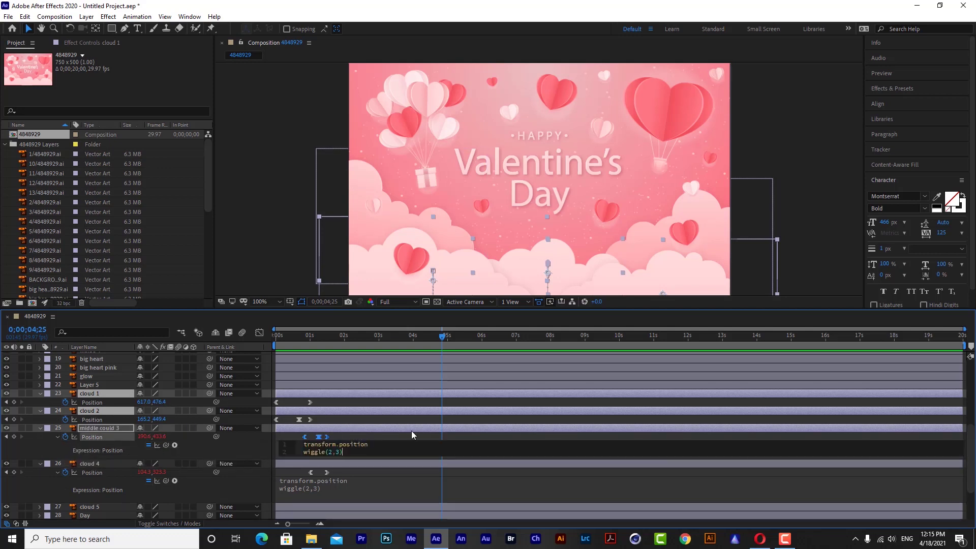
click(317, 438)
alt+click(66, 419)
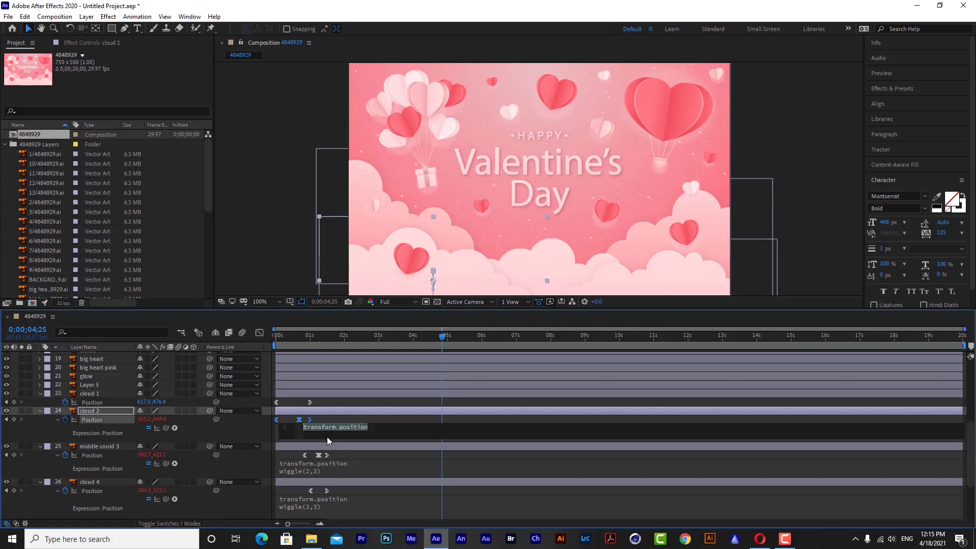
text(transform.position wiggle(2,3))
click(383, 401)
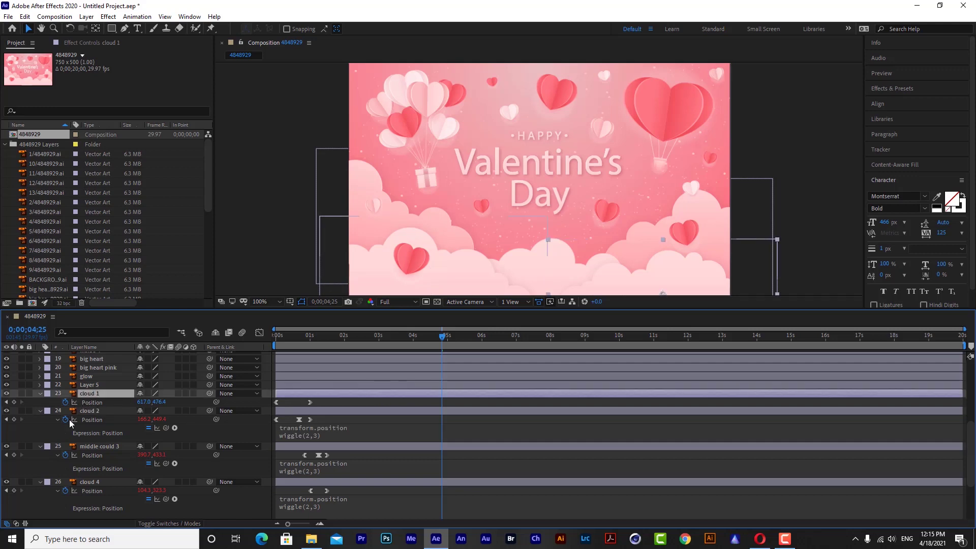
alt+click(65, 402)
key(ctrl+v)
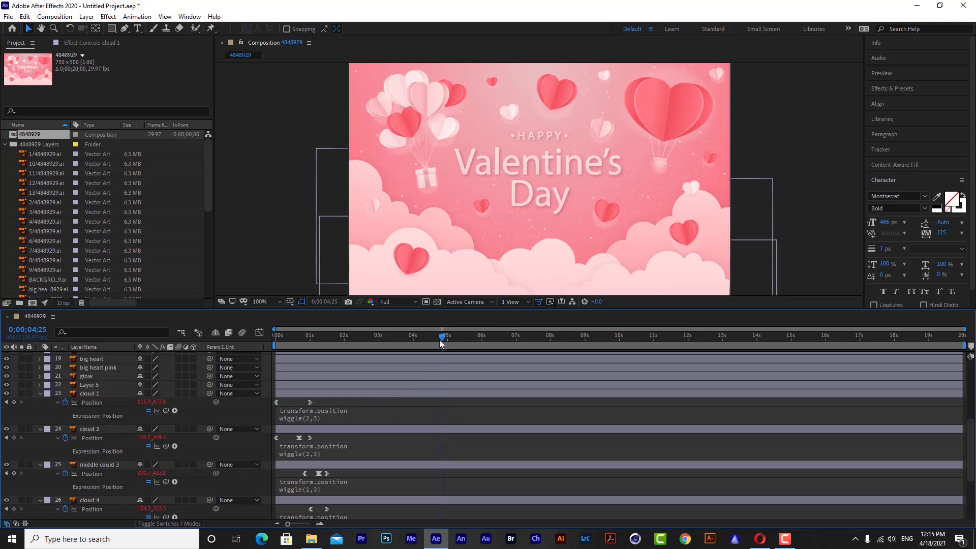
- Paste the wiggle expression onto cloud 5's Position and preview all the drifting clouds
drag(440, 337, 304, 376)
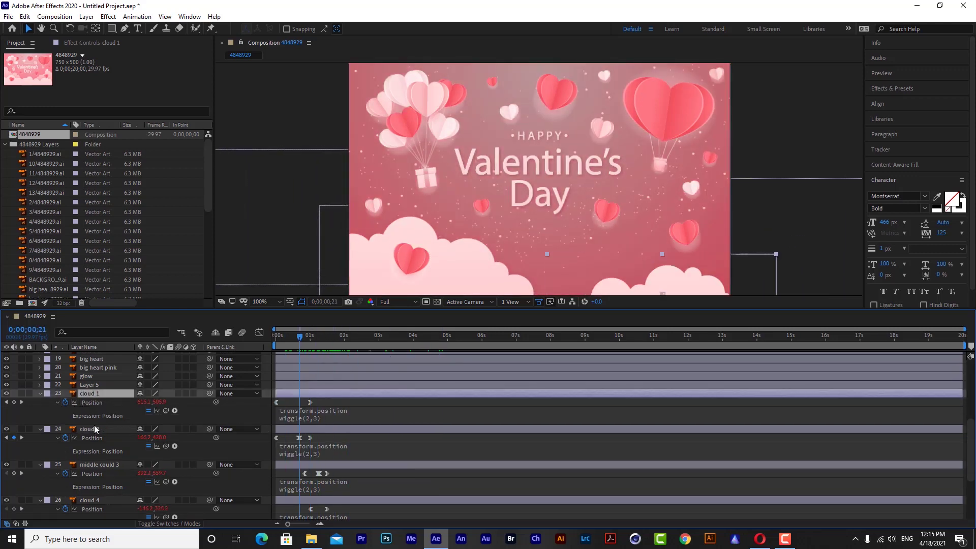
scroll(102, 447, down, 2)
scroll(105, 466, down, 1)
click(109, 465)
key(p)
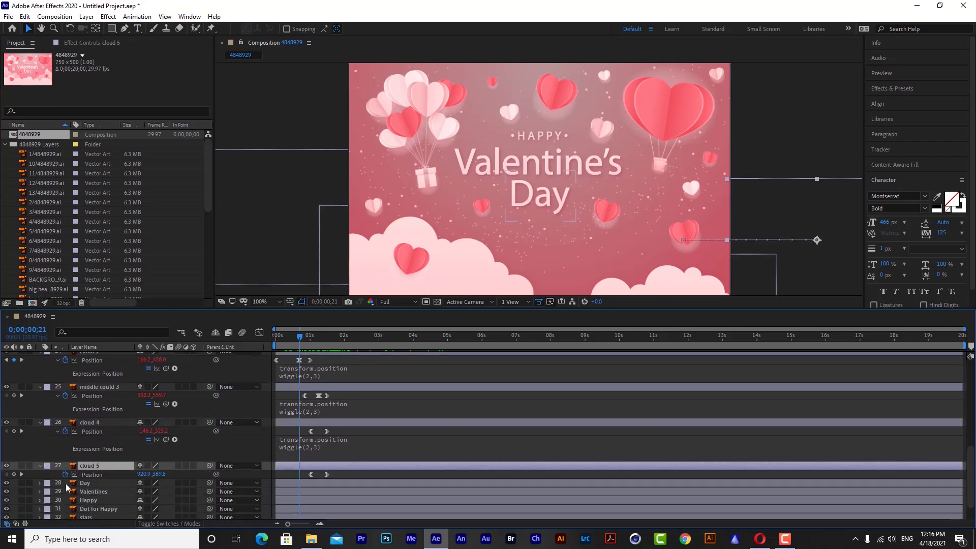
alt+click(65, 475)
text(transform.position wiggle(2,3))
click(423, 453)
click(205, 446)
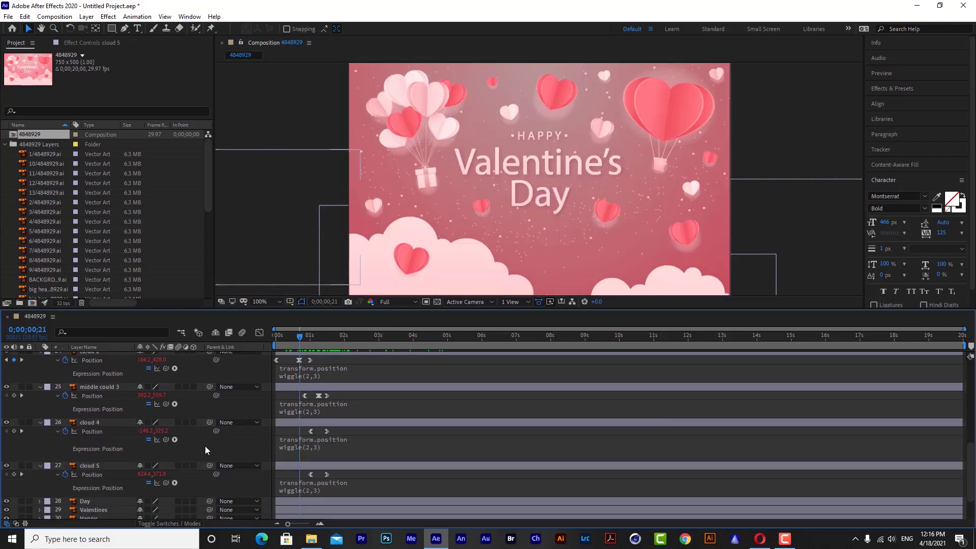
click(275, 336)
key(space)
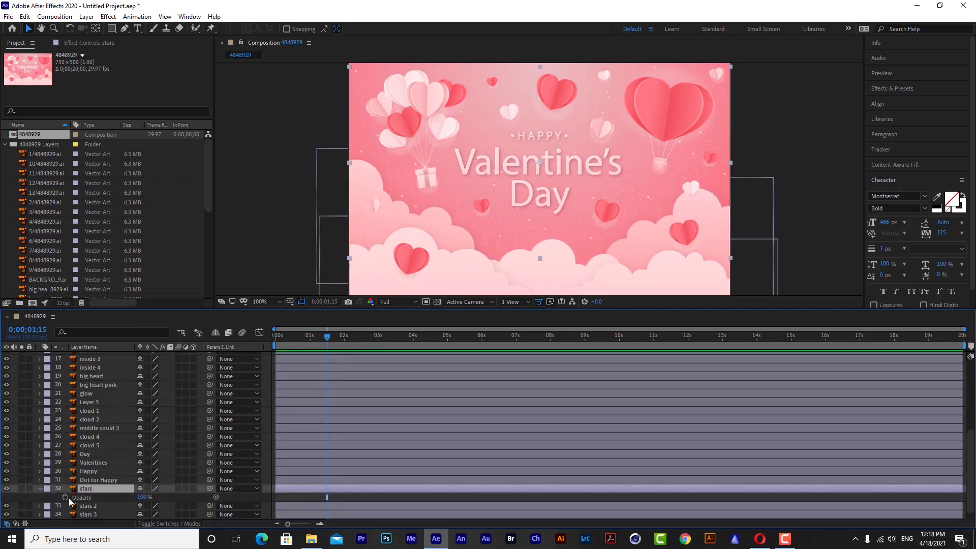
- Keyframe the stars opacity from 0% at the start to 100% at 1;15
click(65, 498)
drag(327, 337, 275, 337)
drag(142, 497, 12, 539)
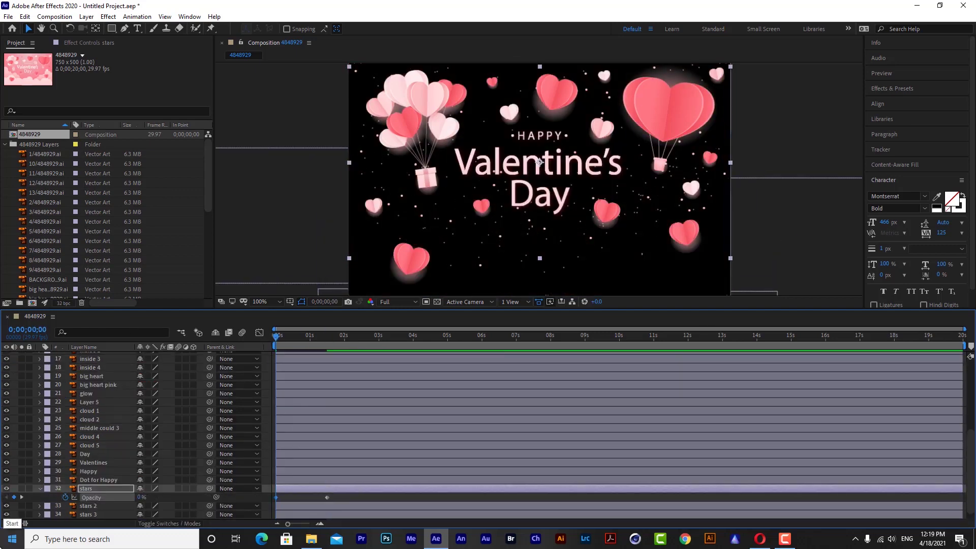
mouse_move(276, 336)
mouse_down()
mouse_move(371, 336)
mouse_move(276, 336)
mouse_move(327, 337)
mouse_up()
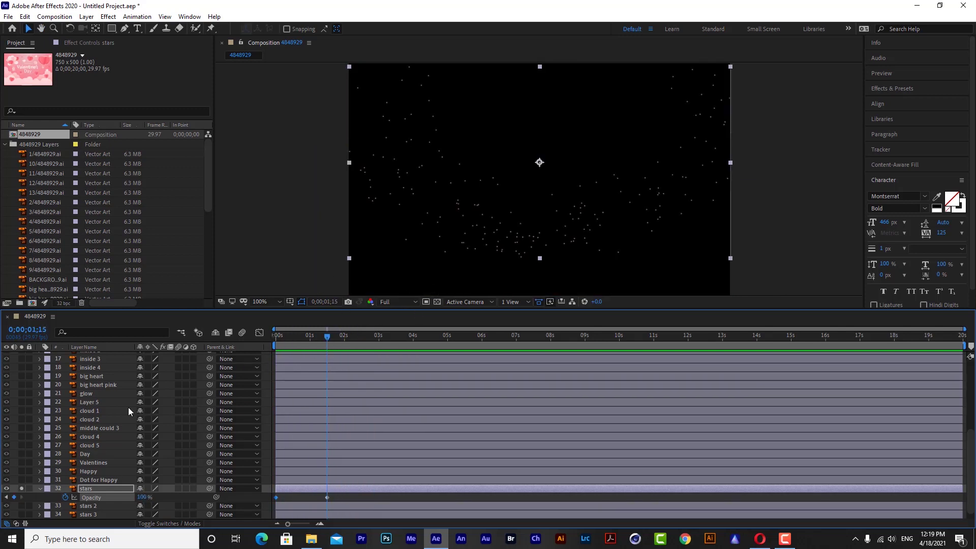
- Keyframe the stars Position so it starts lower at Y 247.6 and rises by 1;15
key(p)
drag(326, 337, 310, 346)
drag(160, 499, 330, 398)
key(Home)
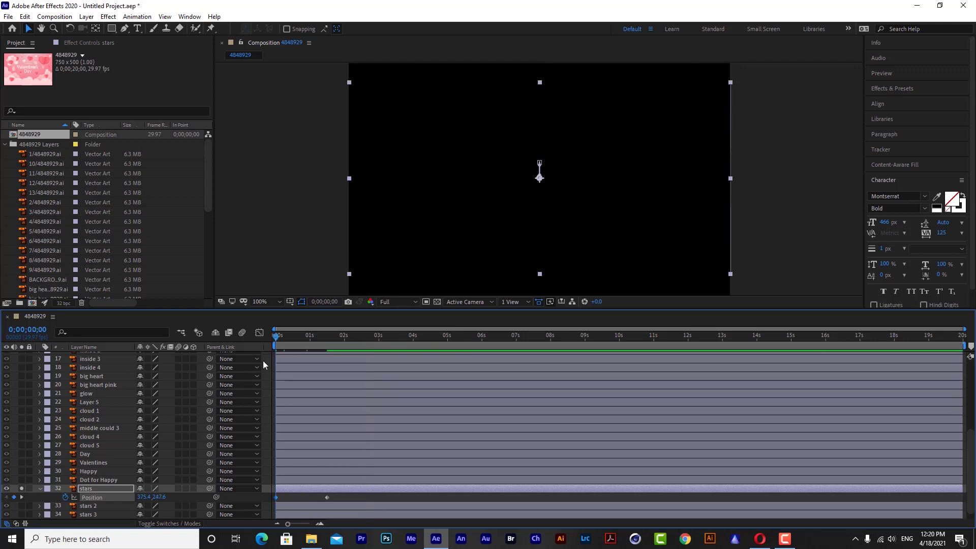
key(ctrl+v)
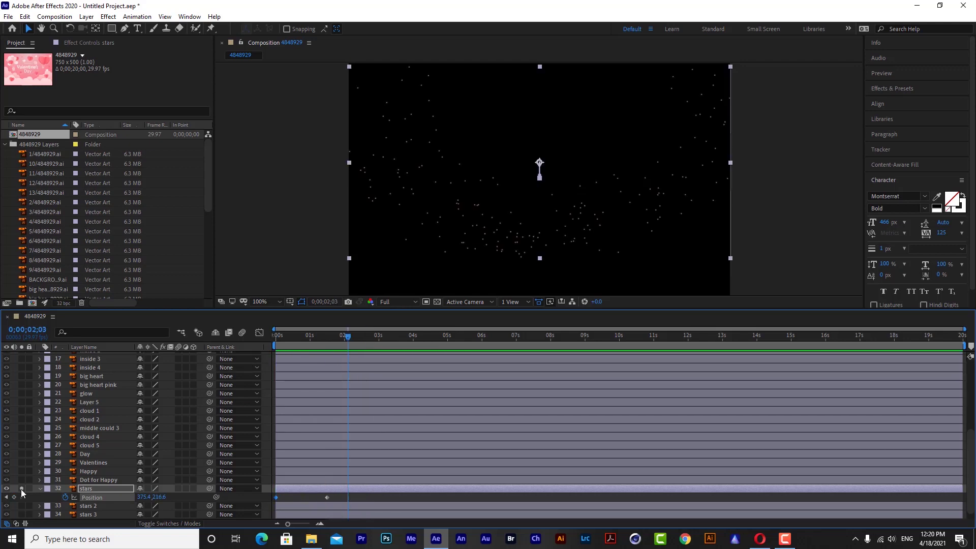
- Preview the stars fading and rising in the full scene, then collapse the layer
click(21, 488)
key(space)
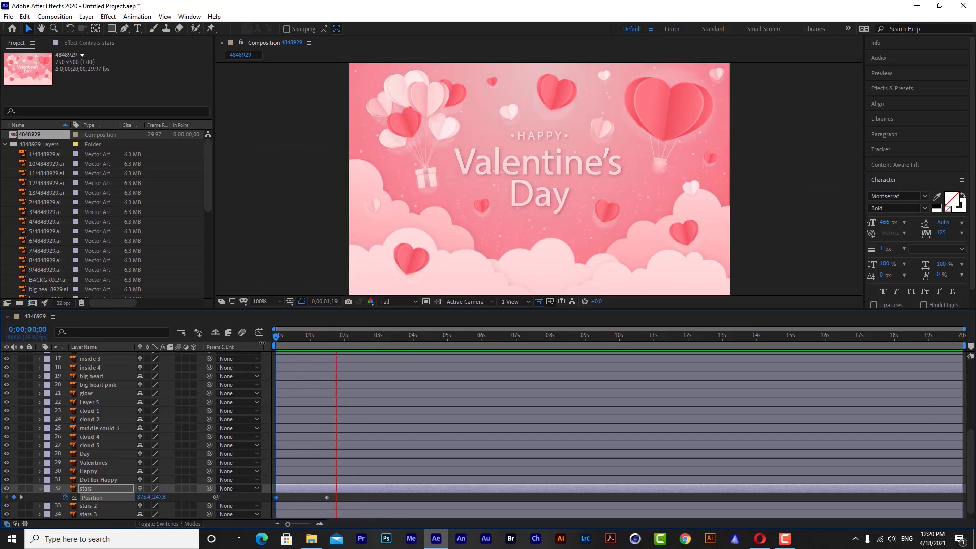
key(space)
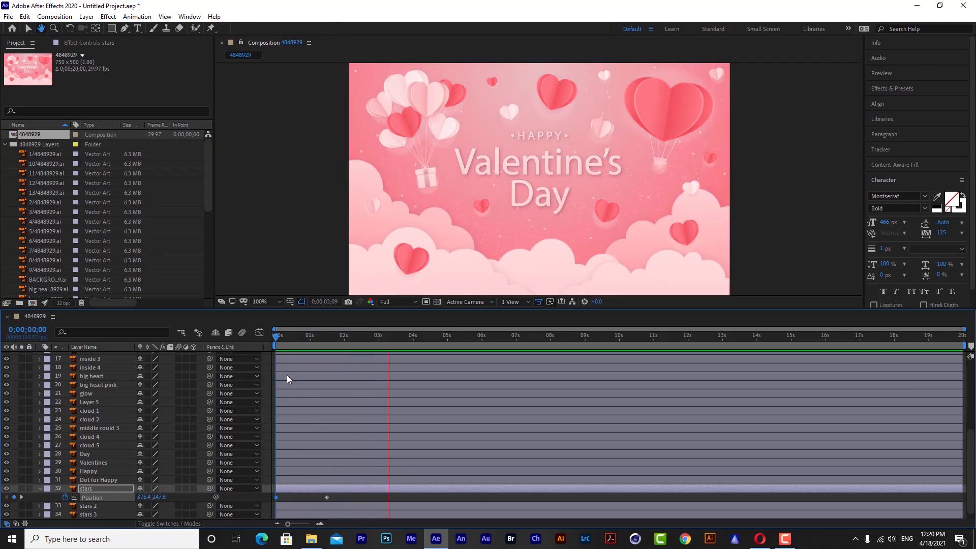
scroll(112, 442, down, 1)
key(shift+t)
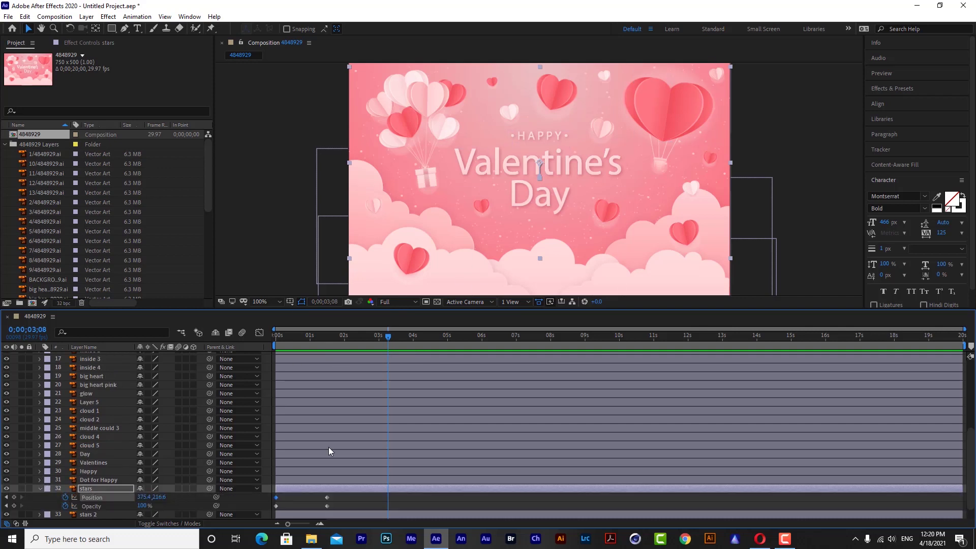
key(j)
click(39, 489)
- Keyframe stars 2's opacity and position at 1;15, starting its Y position lower at 277
key(ctrl+Down)
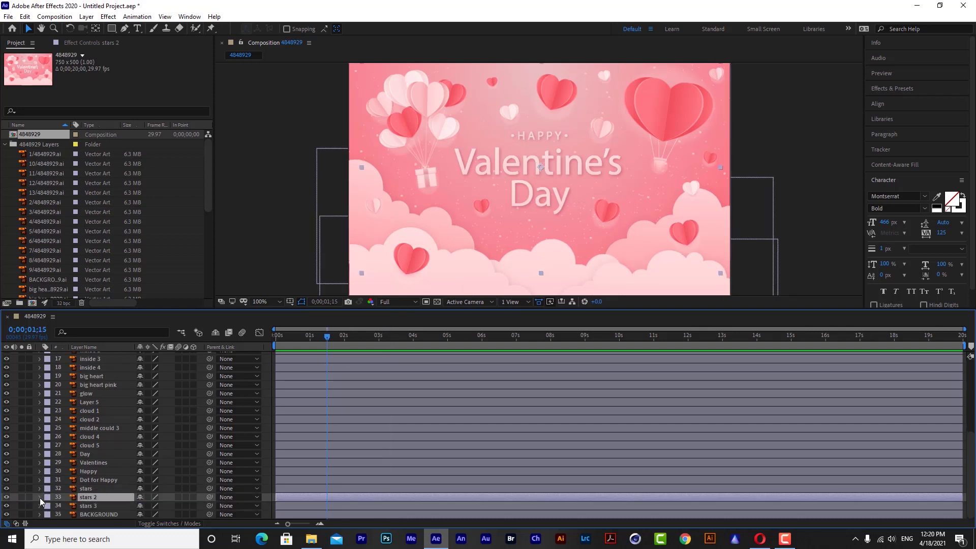
click(21, 498)
key(t)
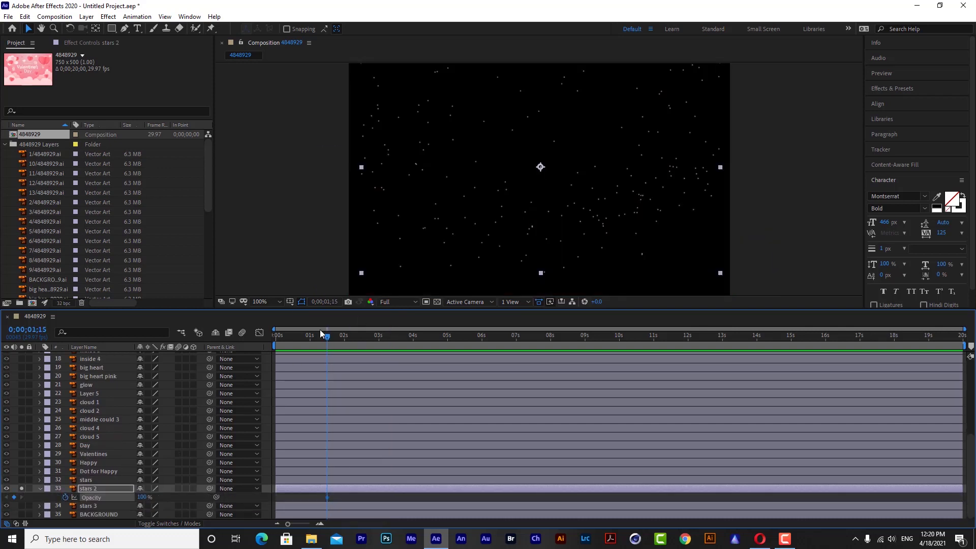
key(k)
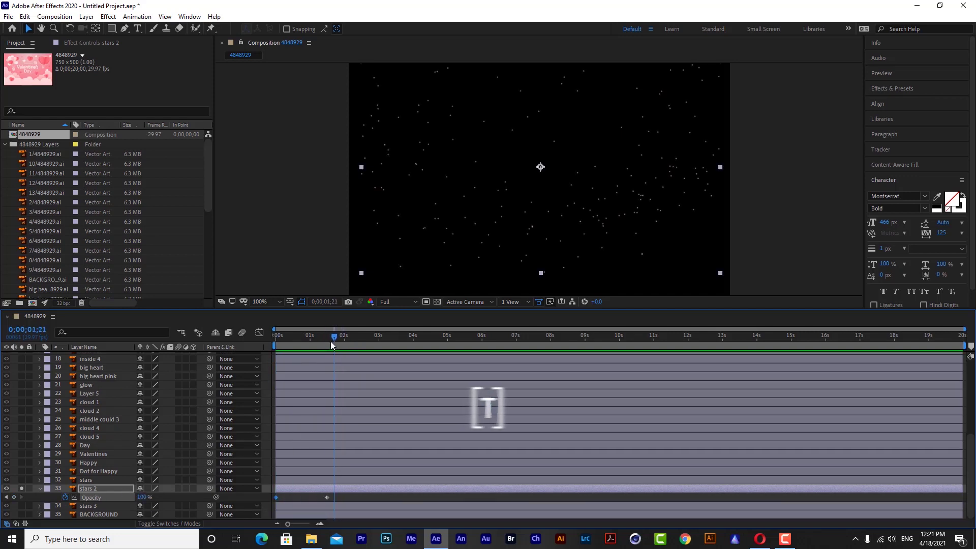
key(p)
key(alt+shift+p)
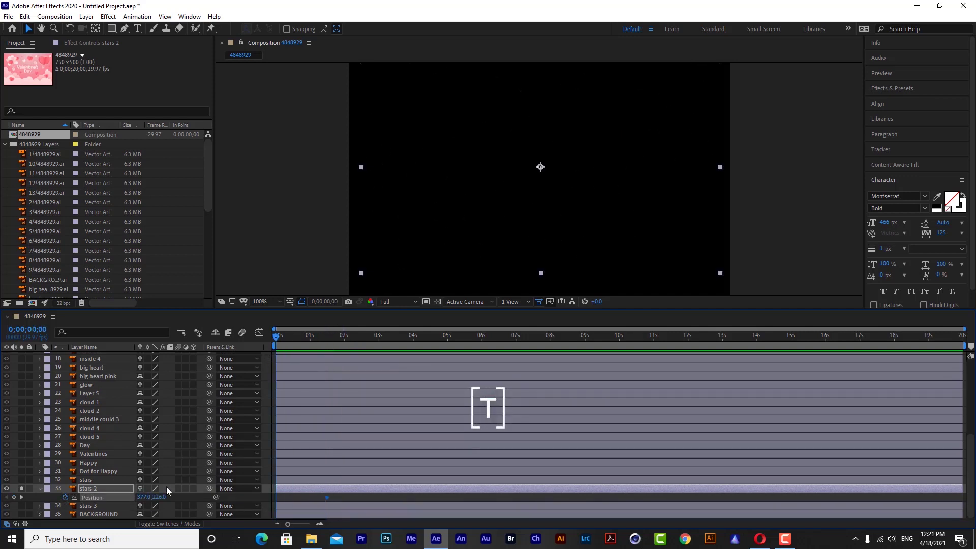
click(159, 497)
text(277)
key(Return)
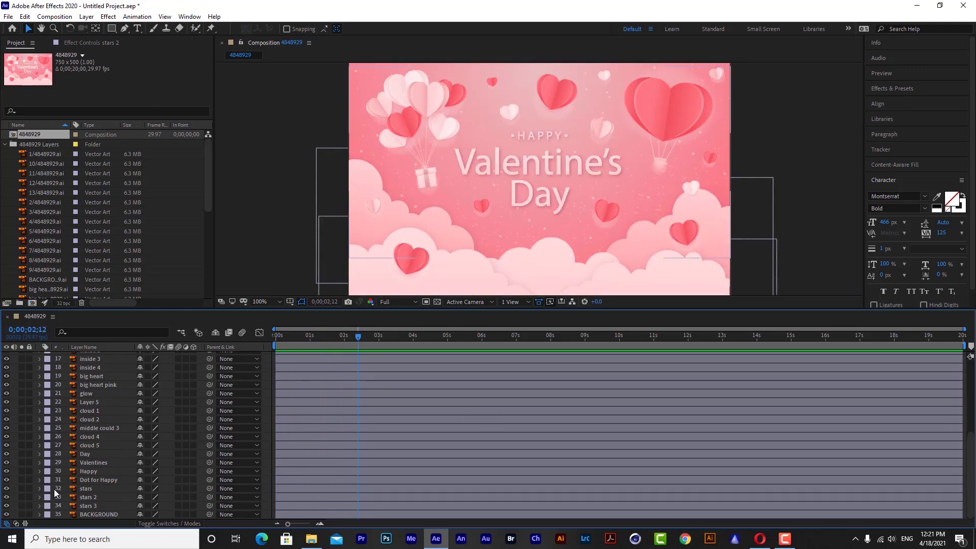
- Keyframe stars 3's opacity and position at 1;15, starting it lower at Y 284.1
click(87, 506)
drag(358, 337, 327, 338)
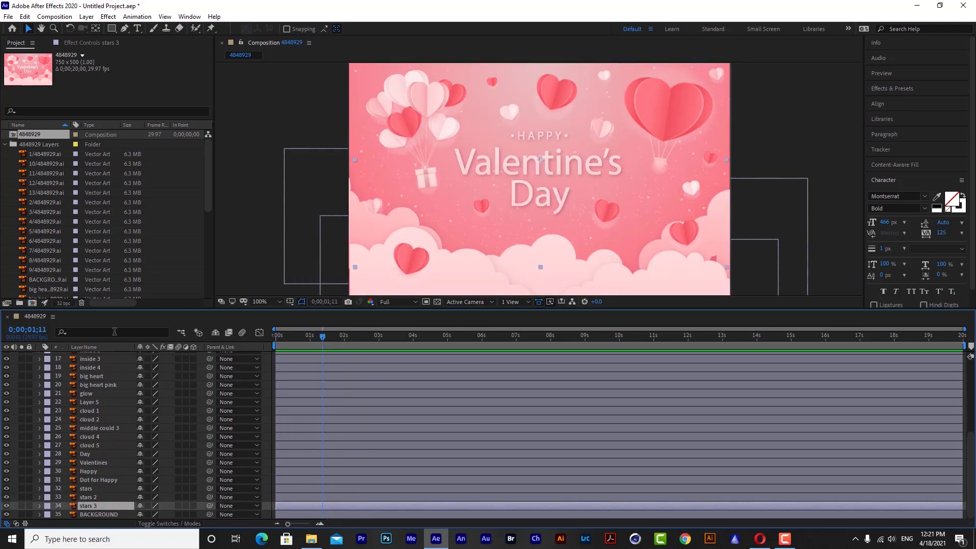
click(21, 506)
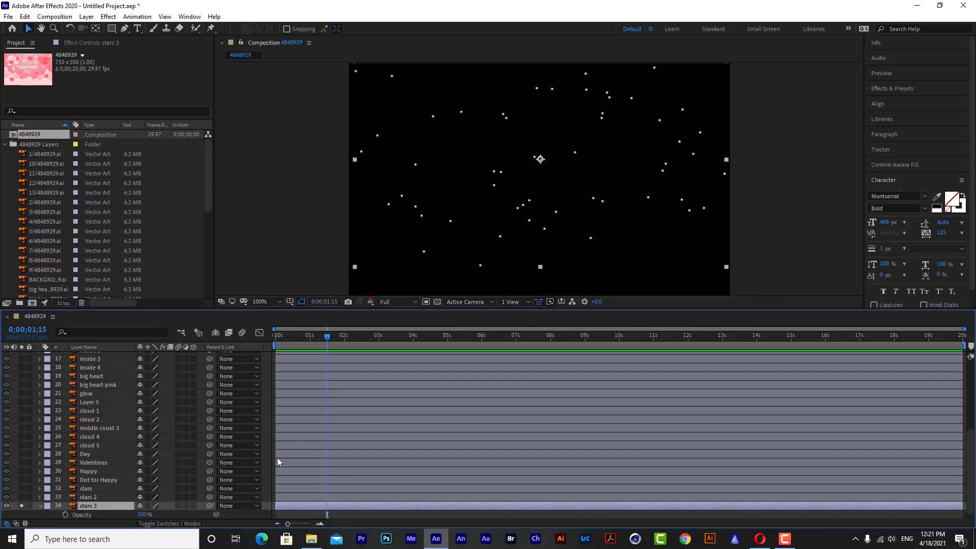
key(t)
key(Home)
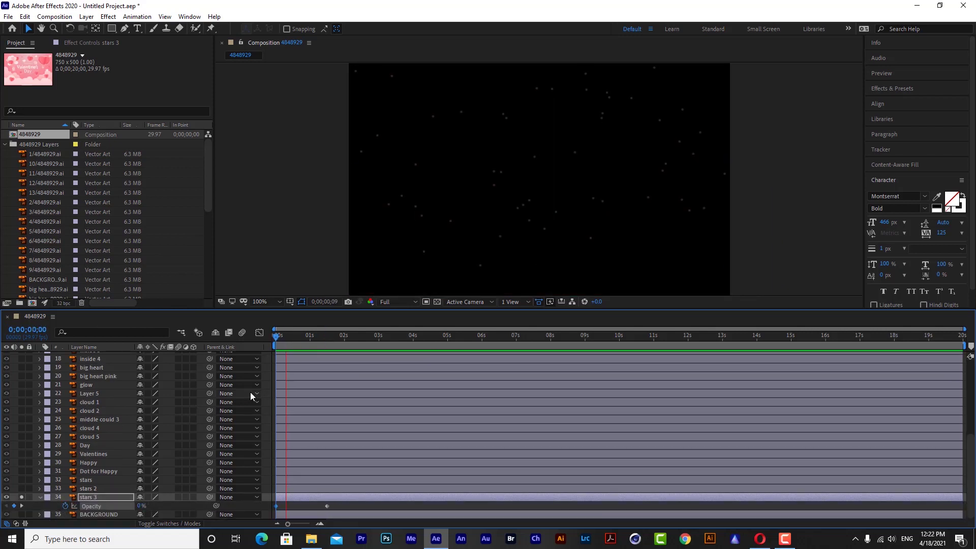
key(k)
key(alt+shift+p)
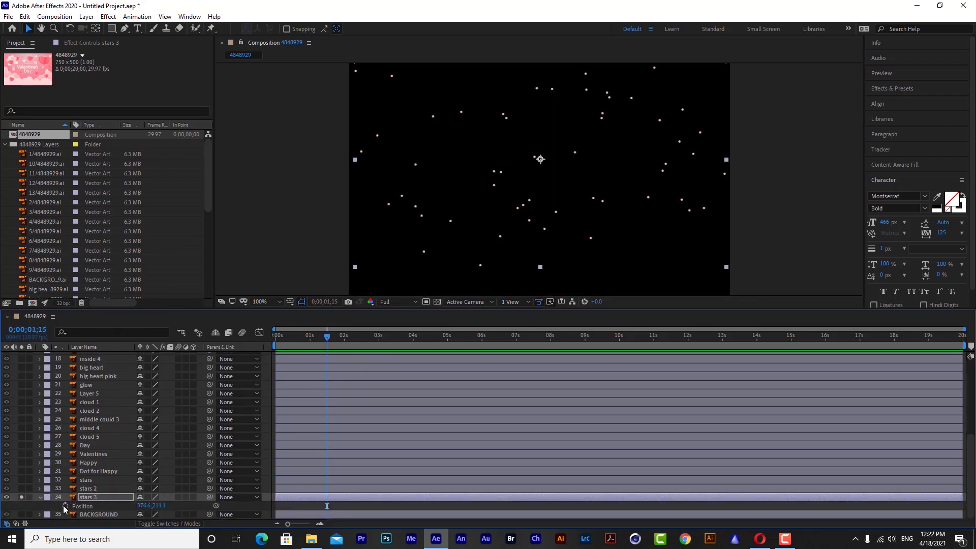
key(shift+Down)
key(shift+Down)
key(shift+Down)
key(Down)
key(Down)
key(Down)
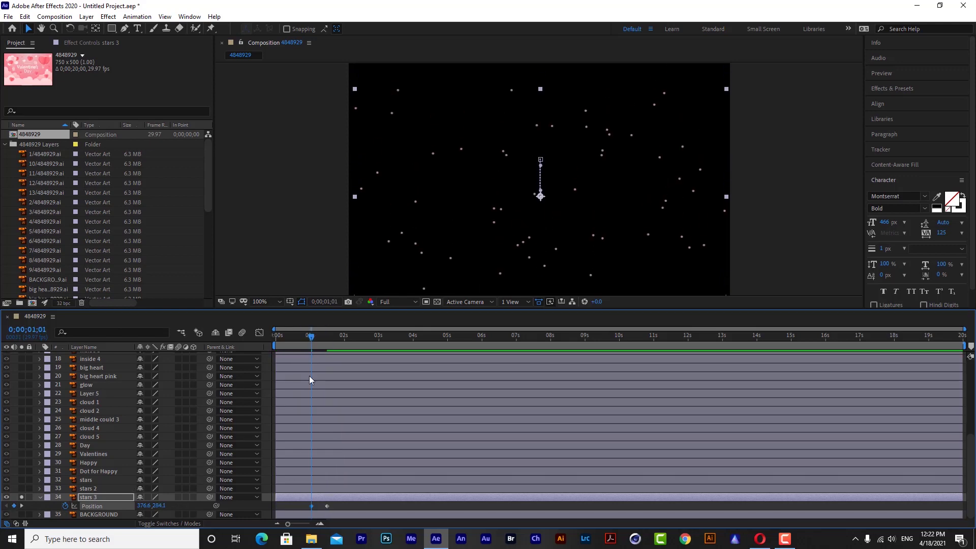
drag(310, 506, 276, 506)
key(Home)
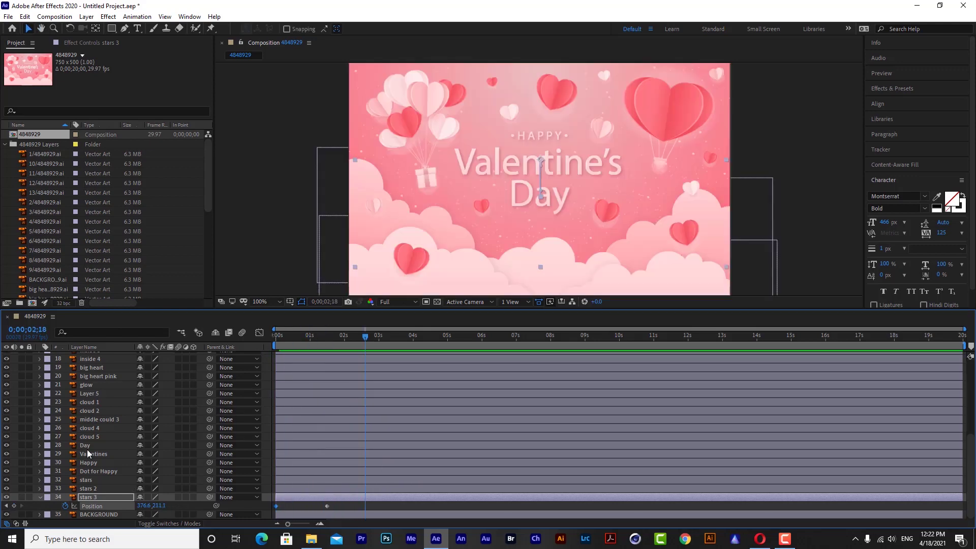
- Ease stars 3's position into its final keyframe in the speed graph and preview it soloed
key(space)
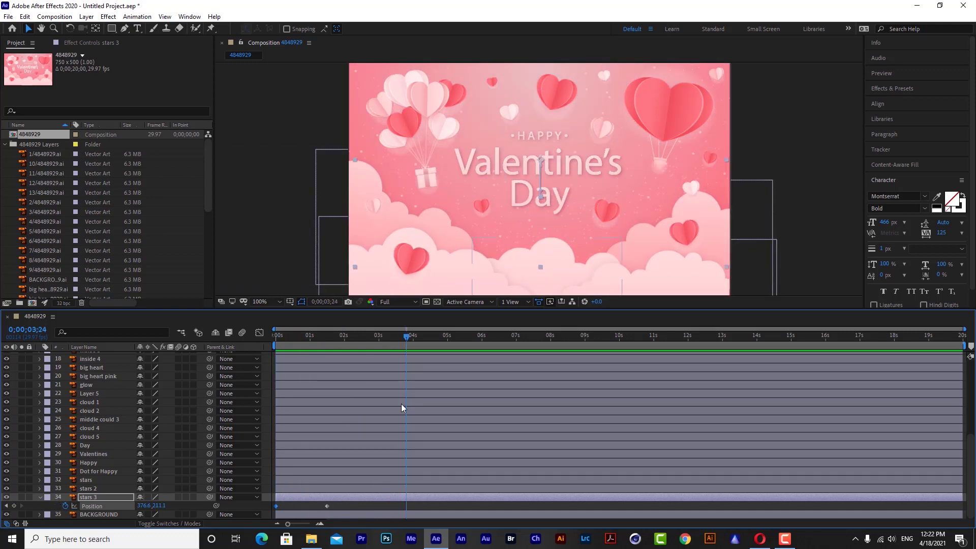
click(260, 332)
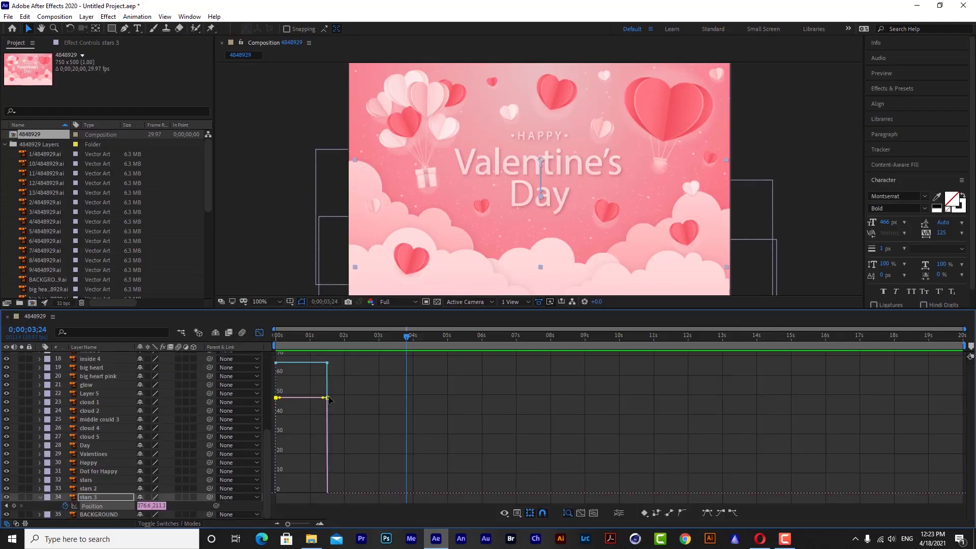
mouse_move(327, 398)
mouse_down()
mouse_move(327, 493)
mouse_move(301, 493)
mouse_up()
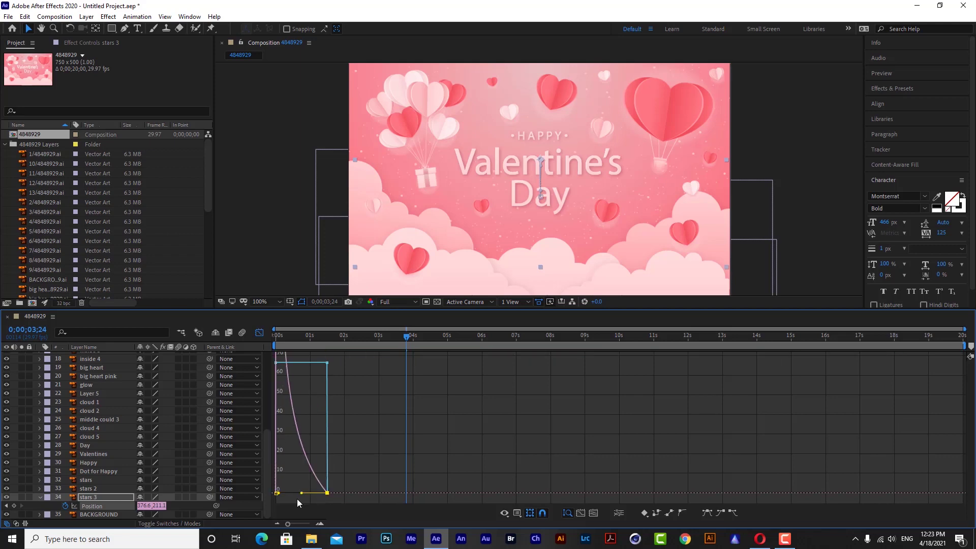
drag(407, 336, 276, 336)
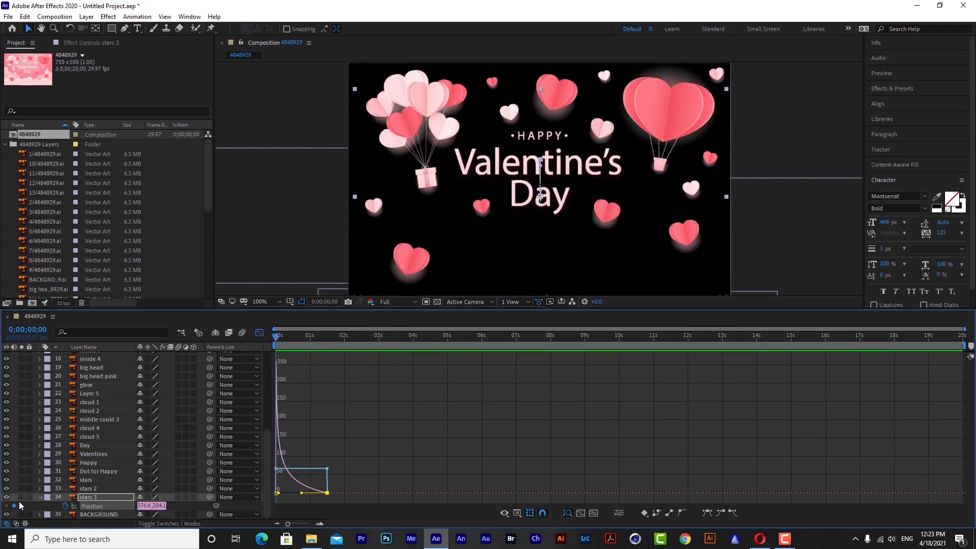
click(21, 496)
key(space)
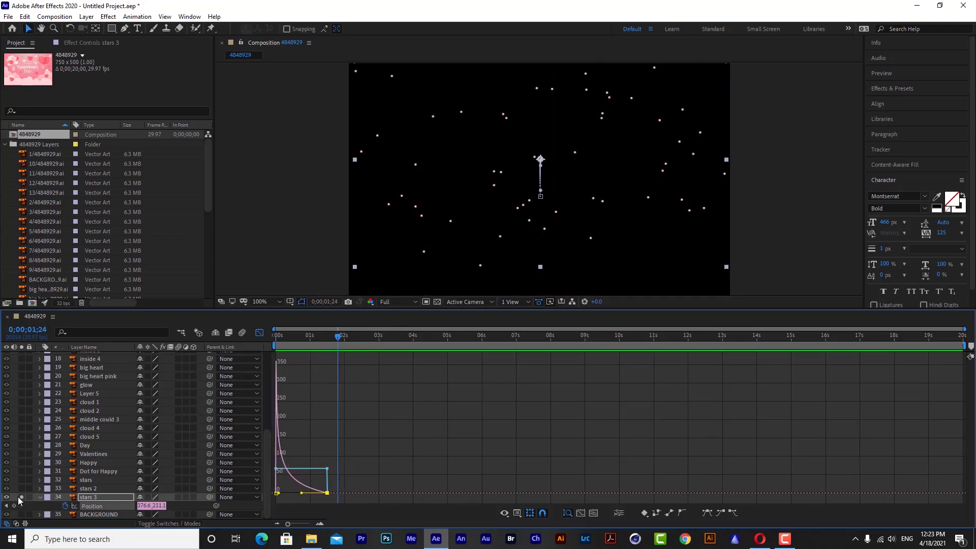
click(21, 497)
- Solo stars 2 and flatten both ends of its speed curve to 0, then preview
click(40, 496)
click(21, 497)
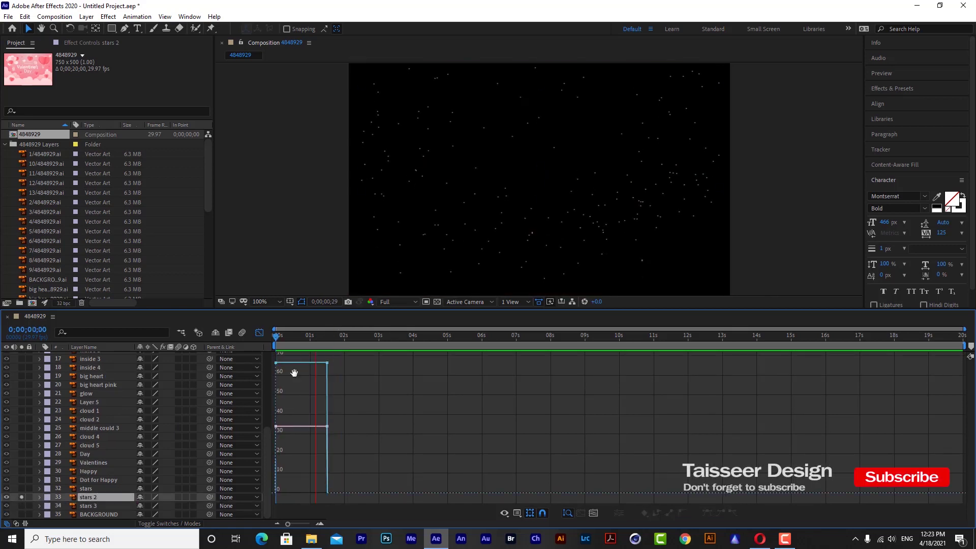
drag(327, 426, 327, 492)
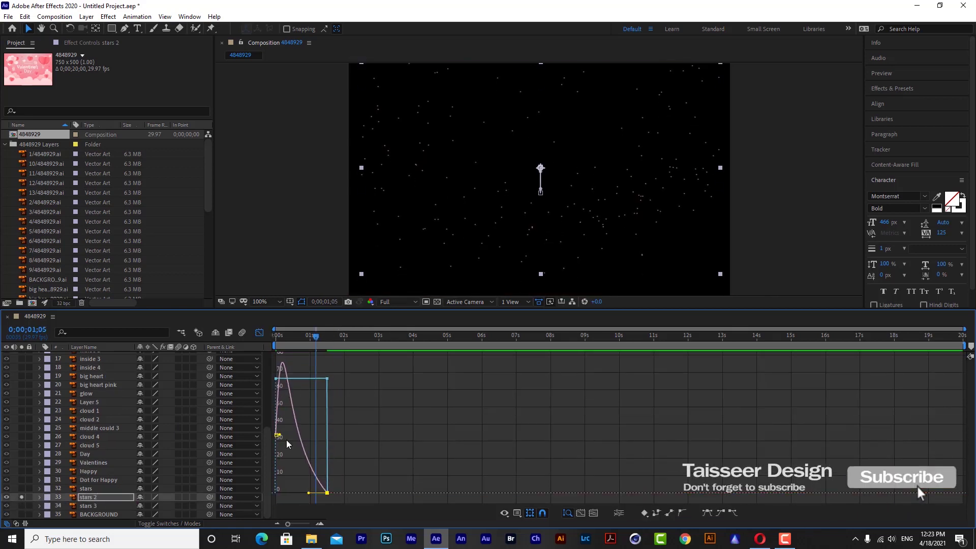
drag(278, 435, 277, 492)
key(space)
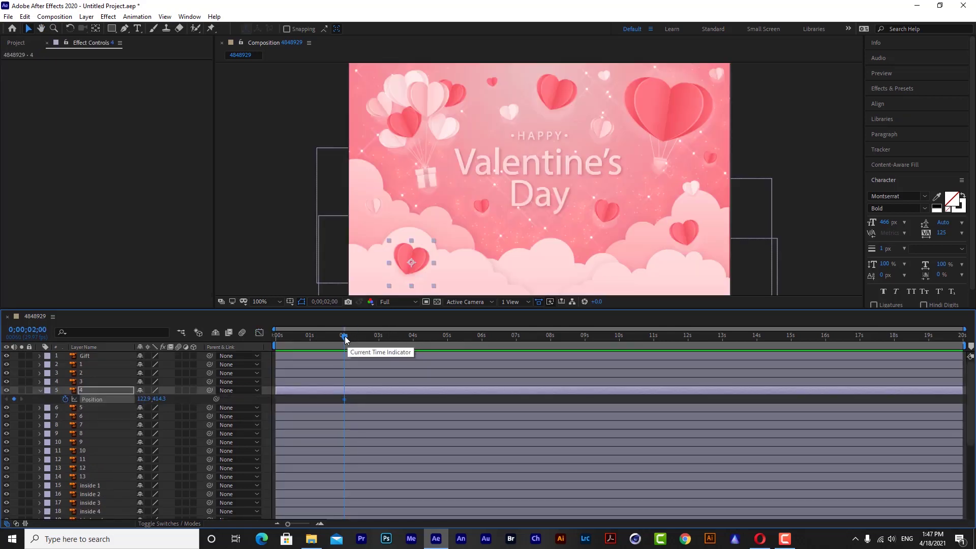
- Start the lower-left heart below the frame at Y 539.3 and preview its rise
drag(344, 337, 256, 343)
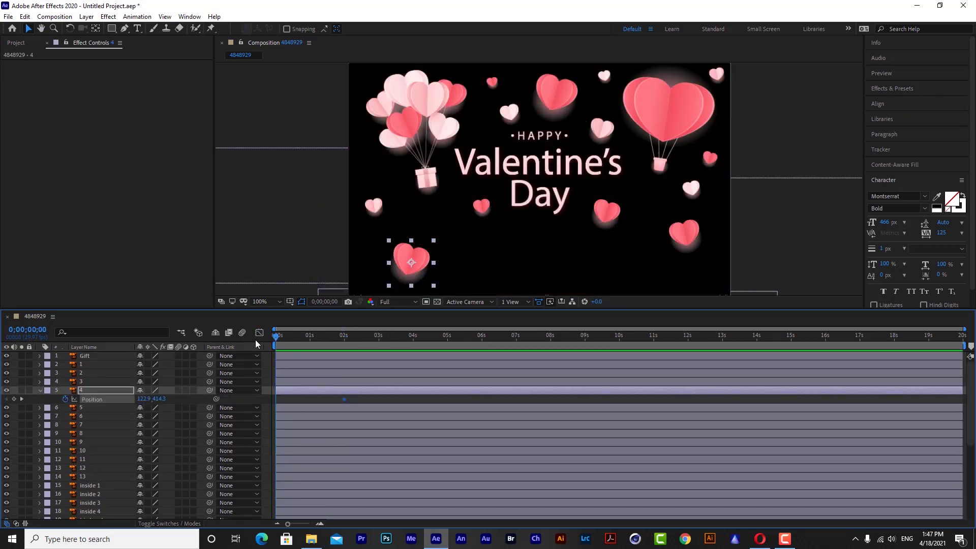
drag(158, 399, 224, 400)
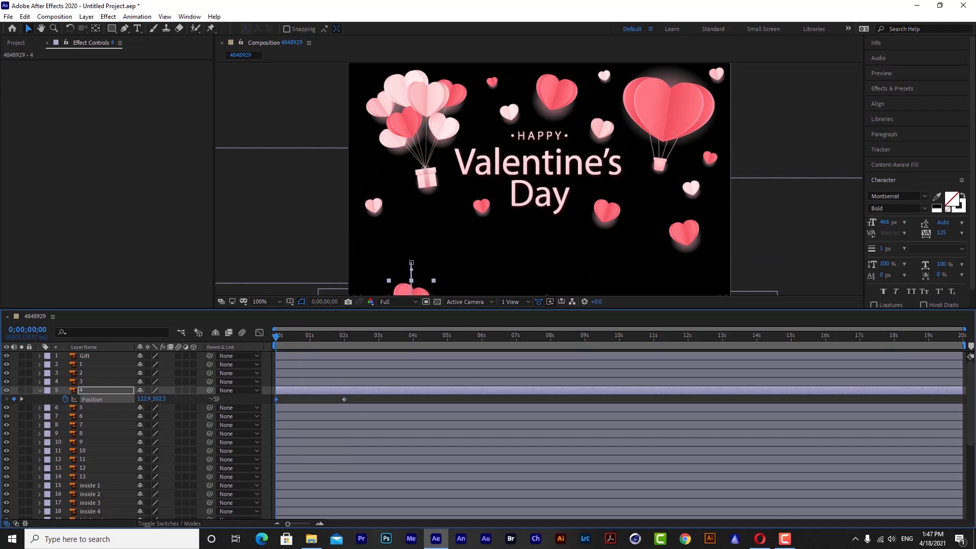
key(space)
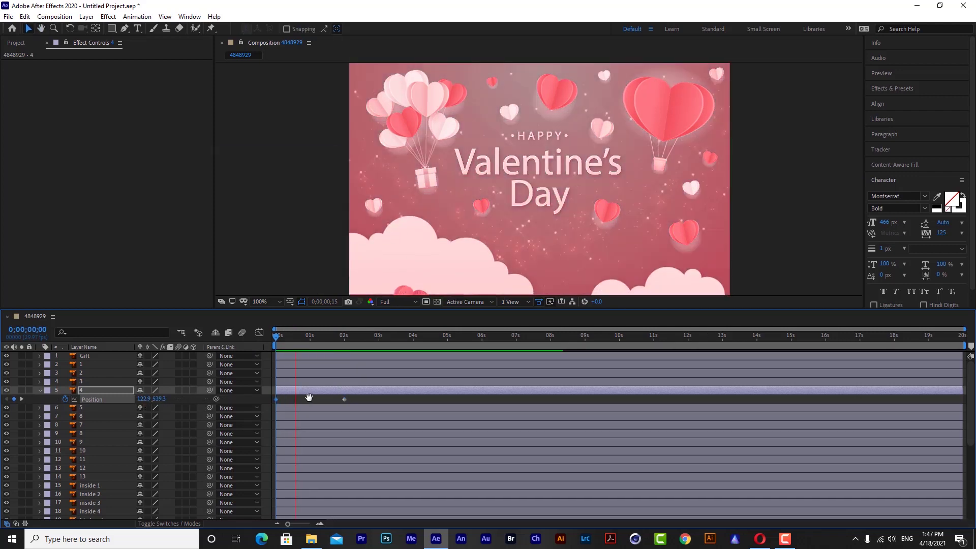
click(353, 337)
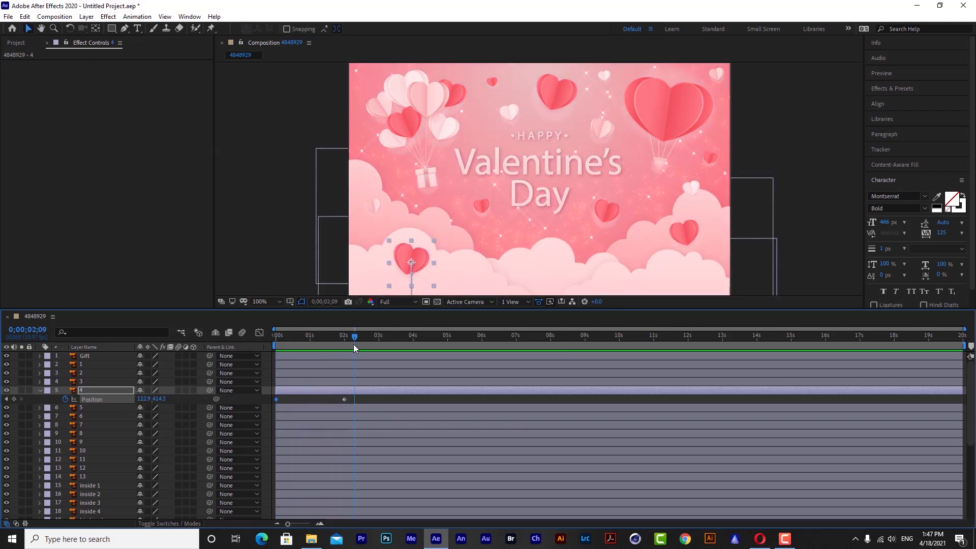
click(318, 337)
key(Page_Up)
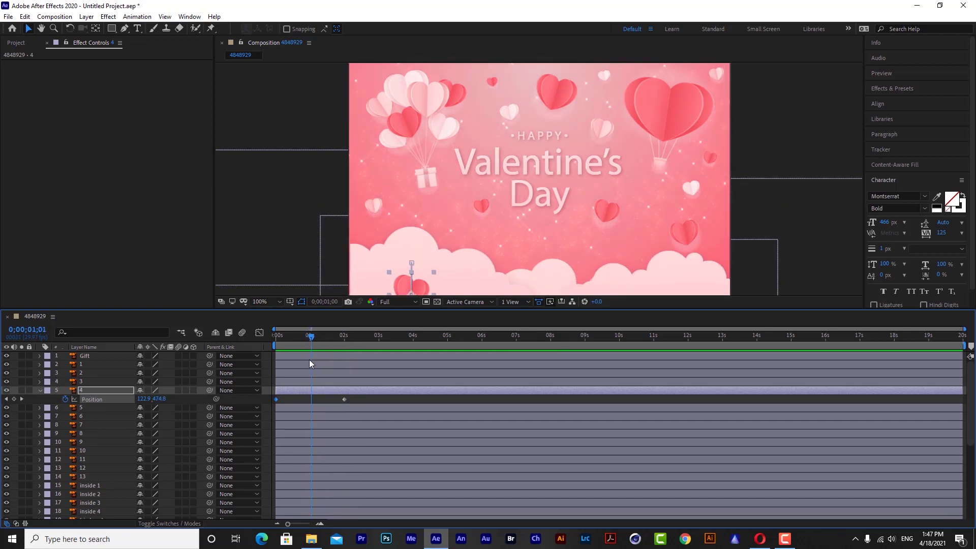
key(Page_Down)
key(Page_Down)
key(Page_Down)
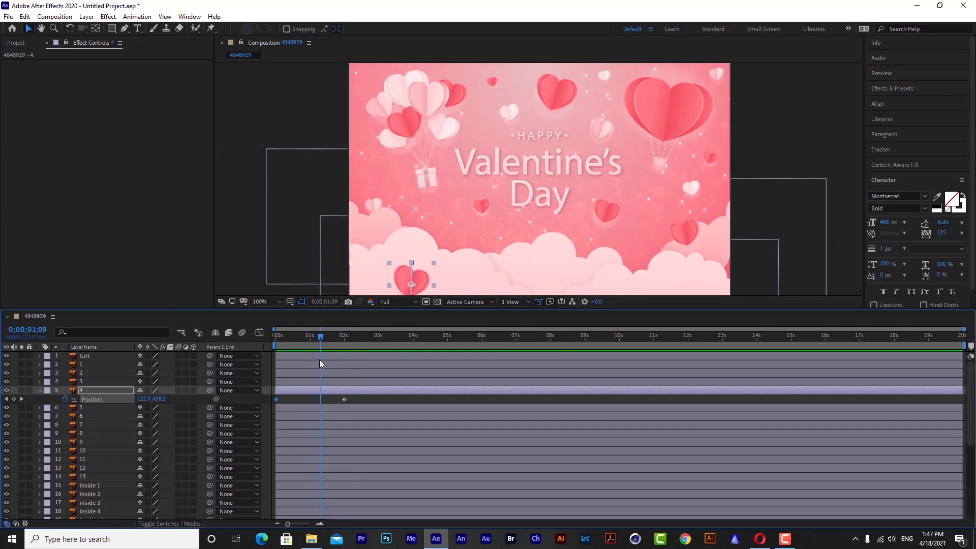
key(Page_Down)
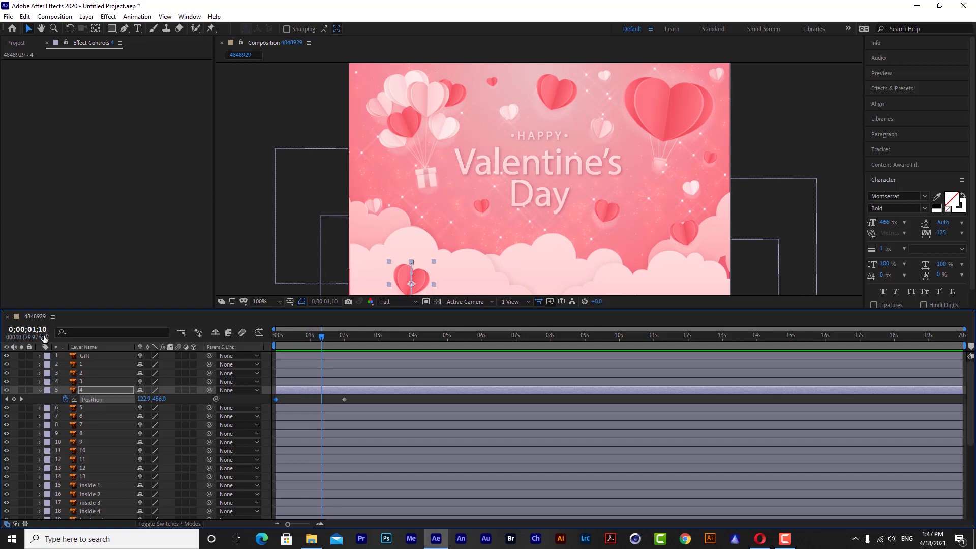
- Move the heart's starting Position keyframe to 0;00;01;15
click(48, 331)
text(115)
key(Return)
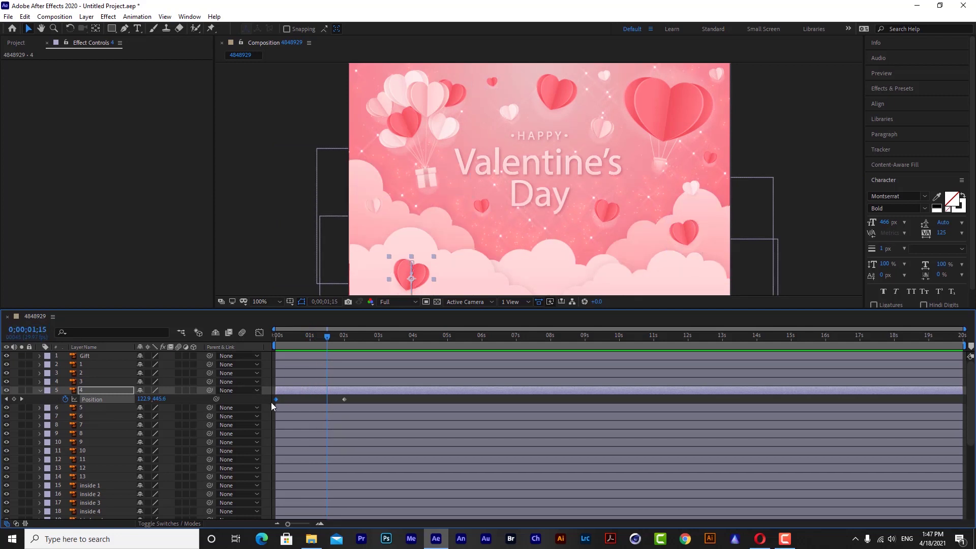
drag(276, 400, 327, 399)
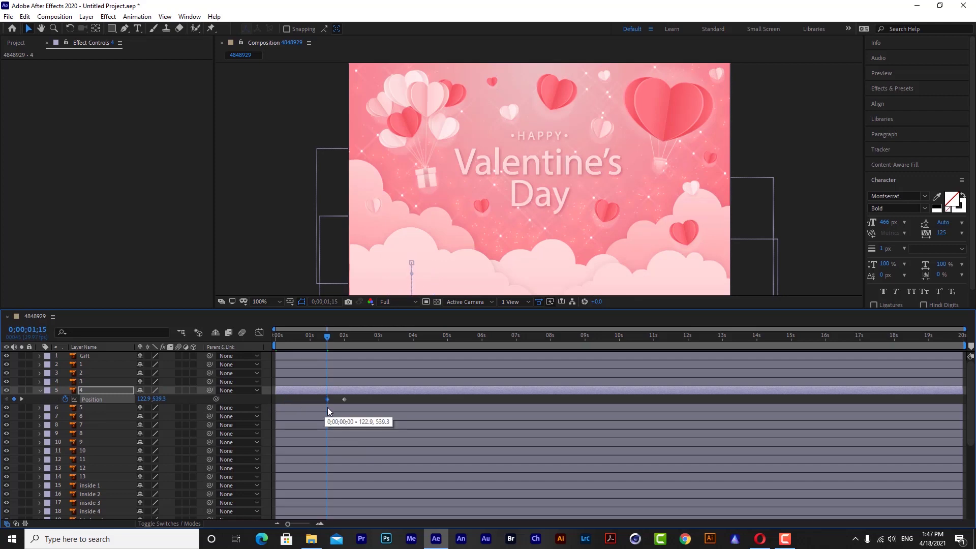
- Shift the heart's ending Position keyframe slightly later and preview the rise
click(276, 343)
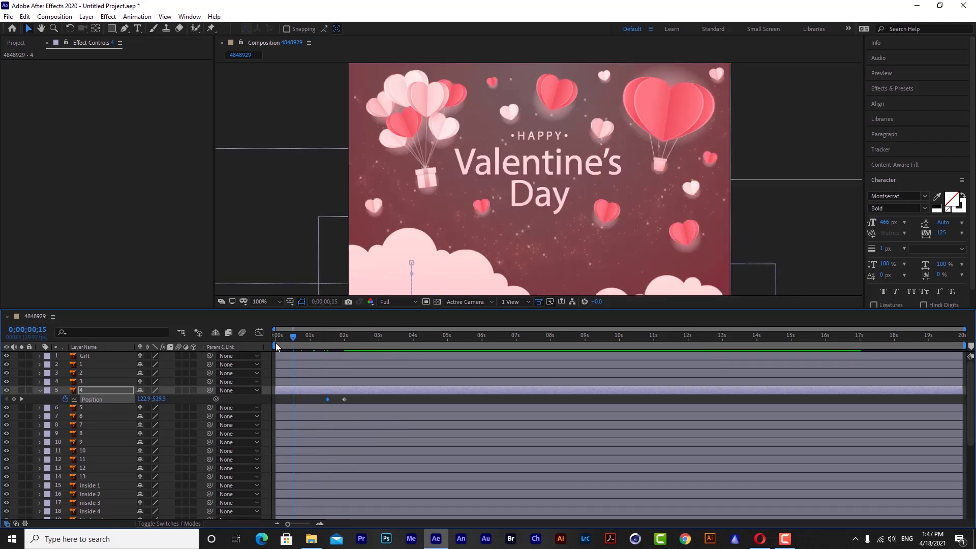
click(378, 335)
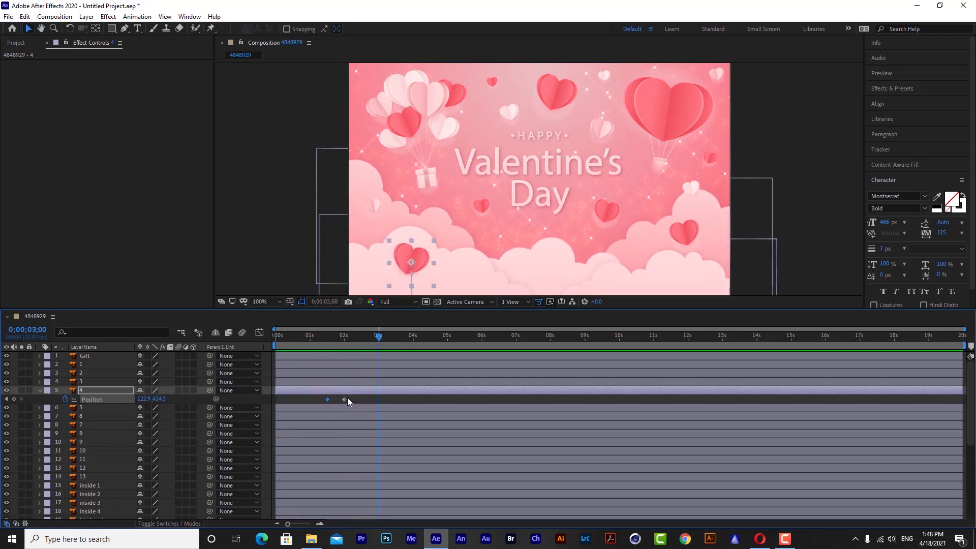
drag(345, 398, 359, 398)
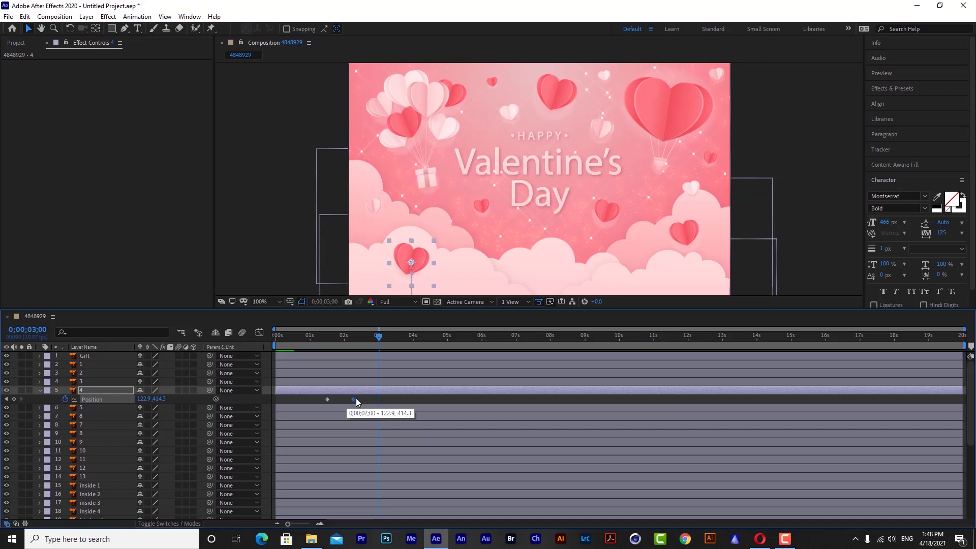
key(space)
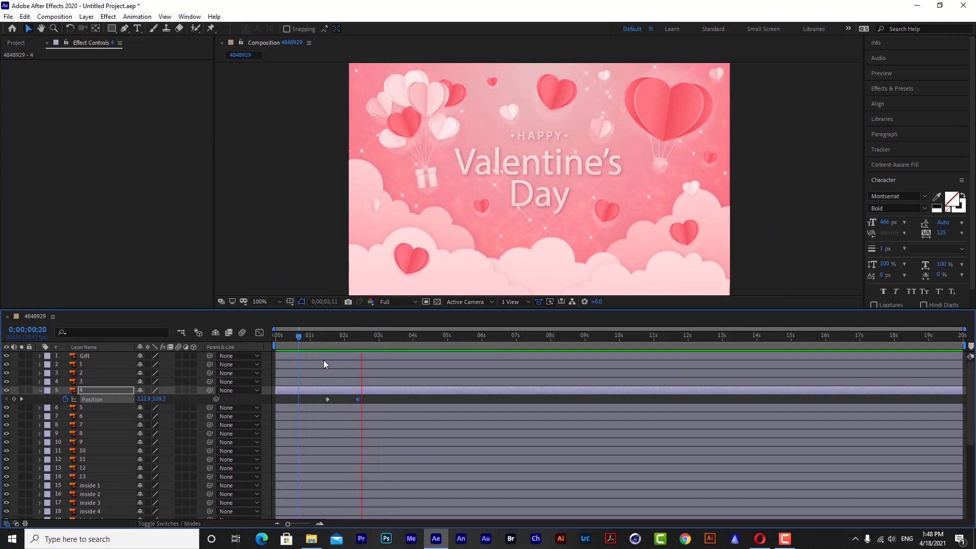
key(space)
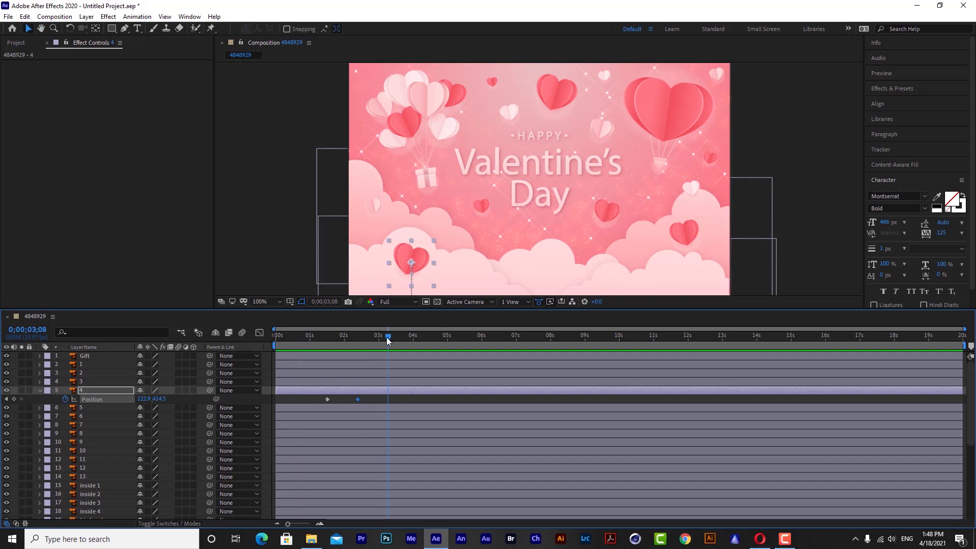
drag(387, 337, 309, 351)
key(space)
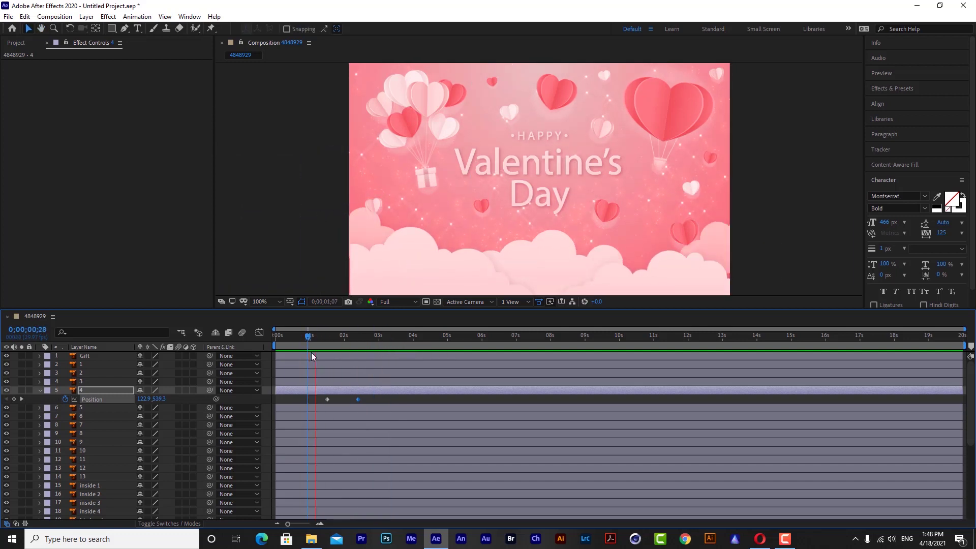
key(space)
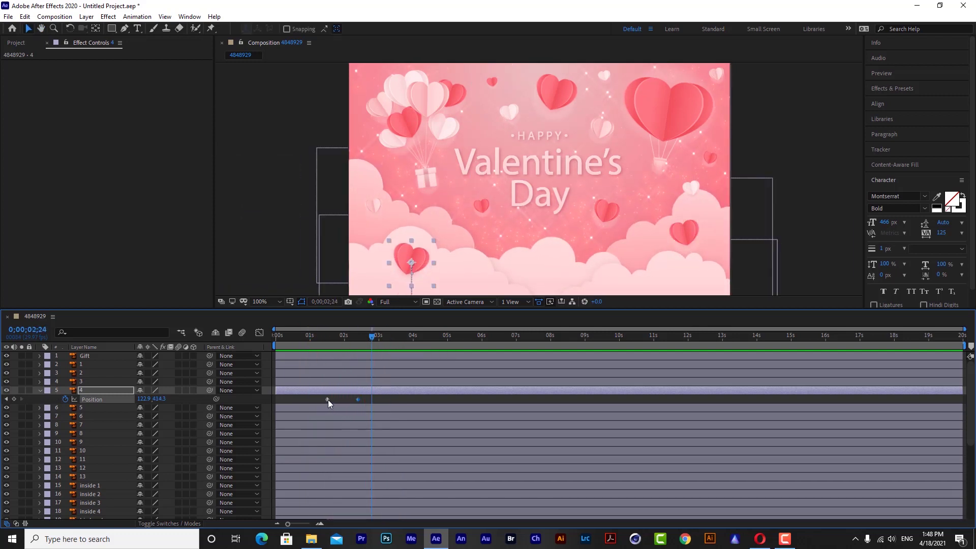
click(261, 332)
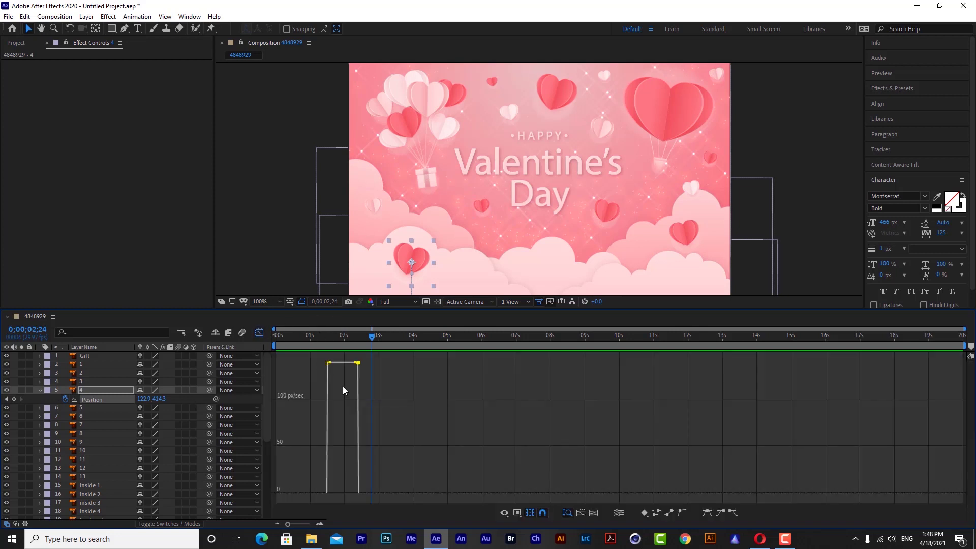
- Shape the heart's Position speed curve to ease in, slowing into its final keyframe, then preview
mouse_move(358, 363)
mouse_down()
mouse_move(356, 398)
mouse_move(331, 434)
mouse_up()
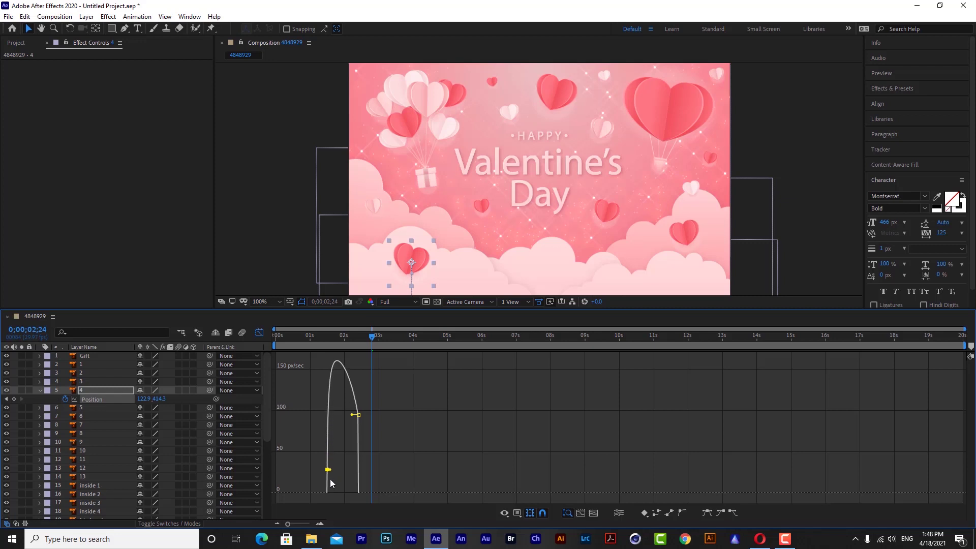
drag(330, 483, 330, 495)
drag(353, 418, 345, 473)
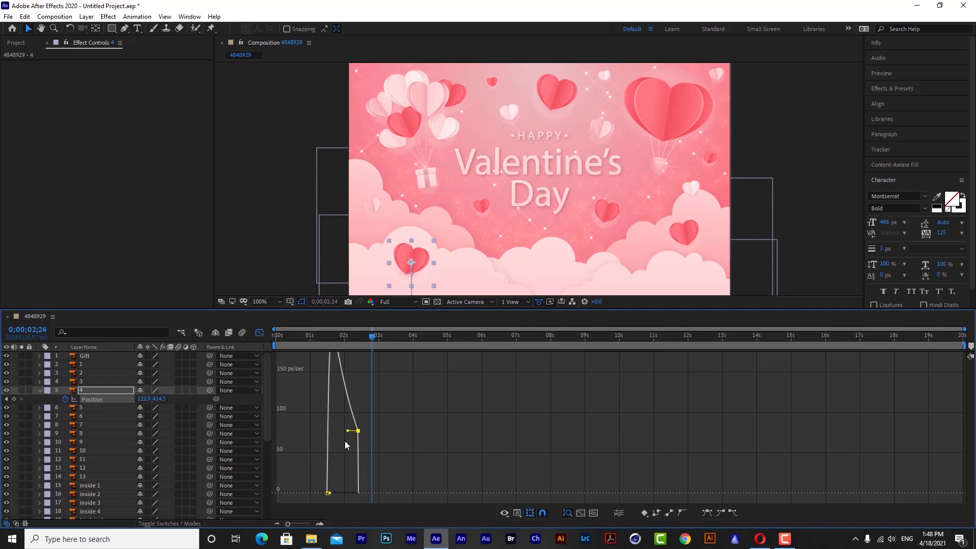
click(344, 495)
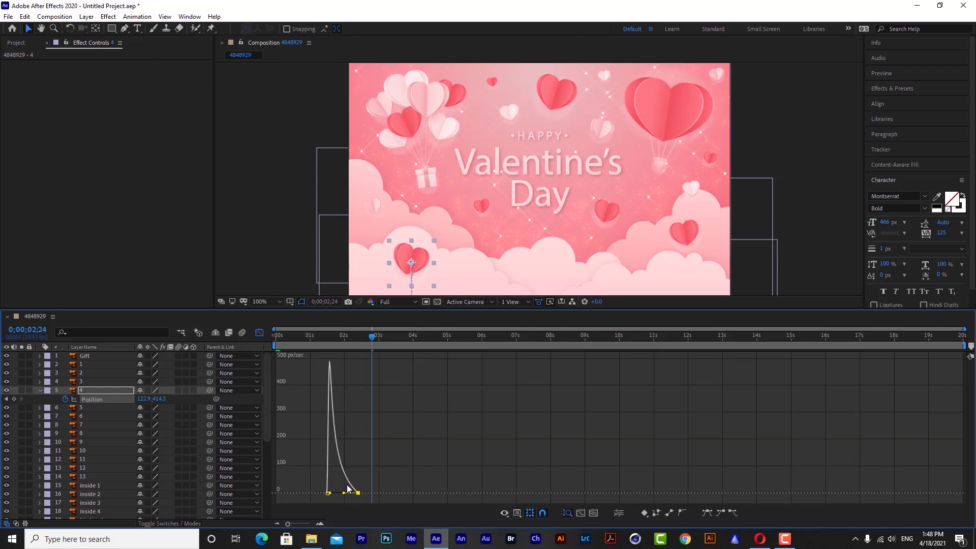
drag(373, 341, 295, 356)
key(space)
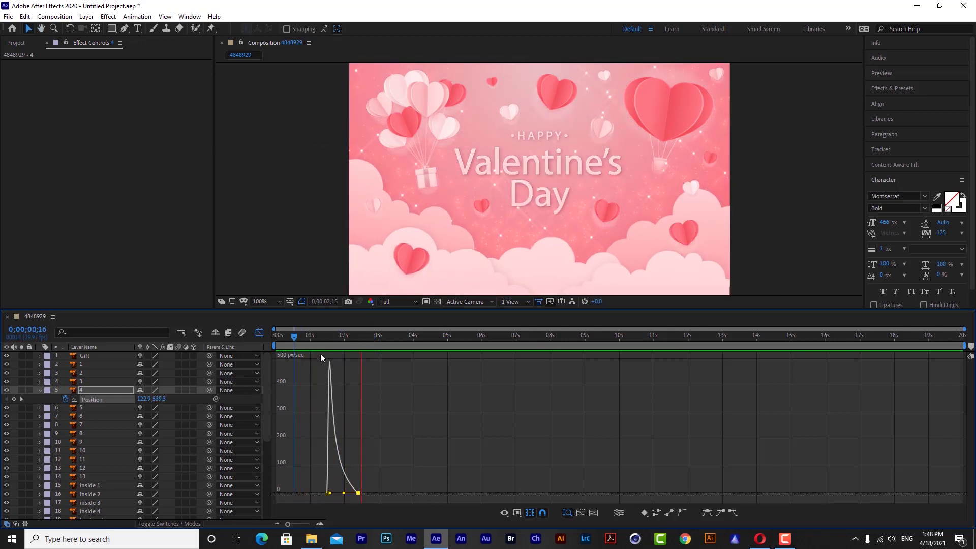
click(258, 334)
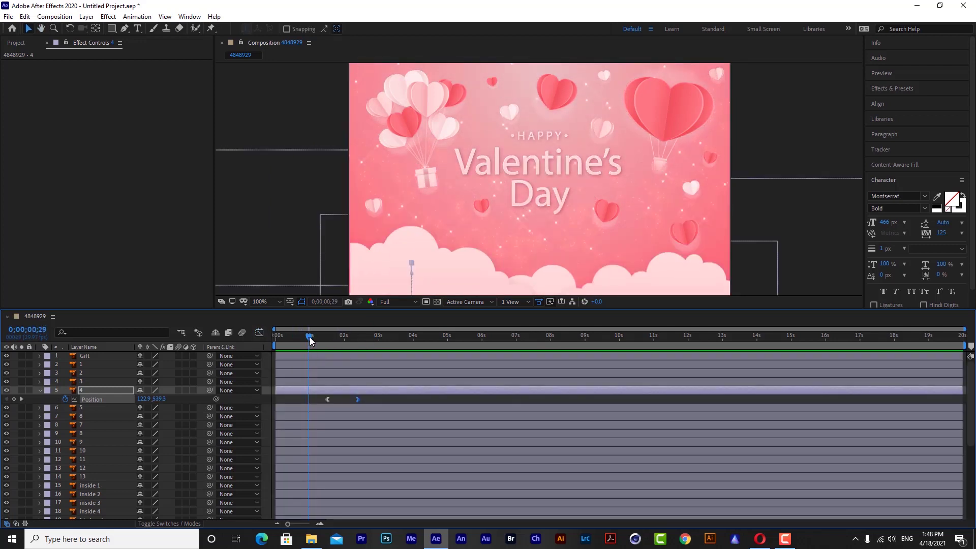
- Add a Position keyframe at 0;00;01;29 raising the heart to Y 402.7, then preview
drag(310, 339, 344, 347)
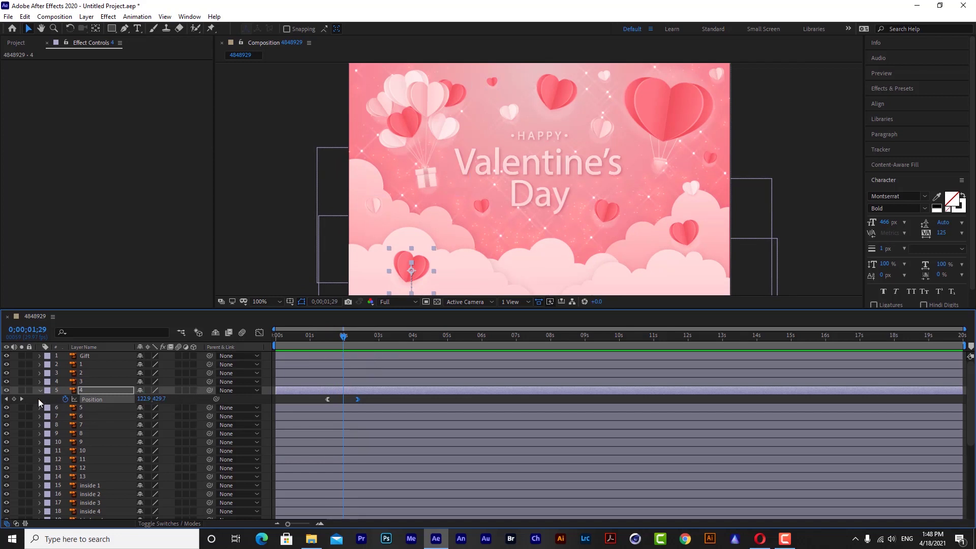
click(14, 399)
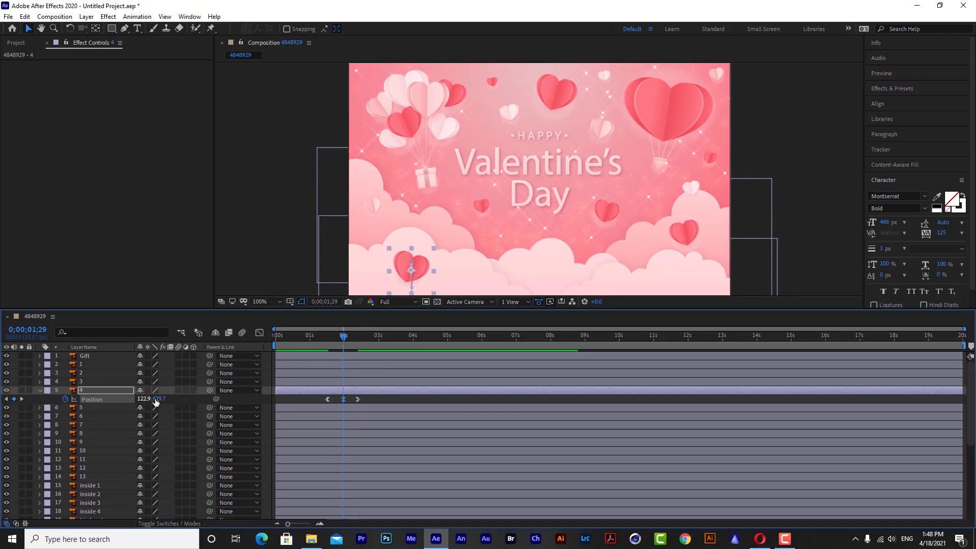
drag(164, 399, 144, 404)
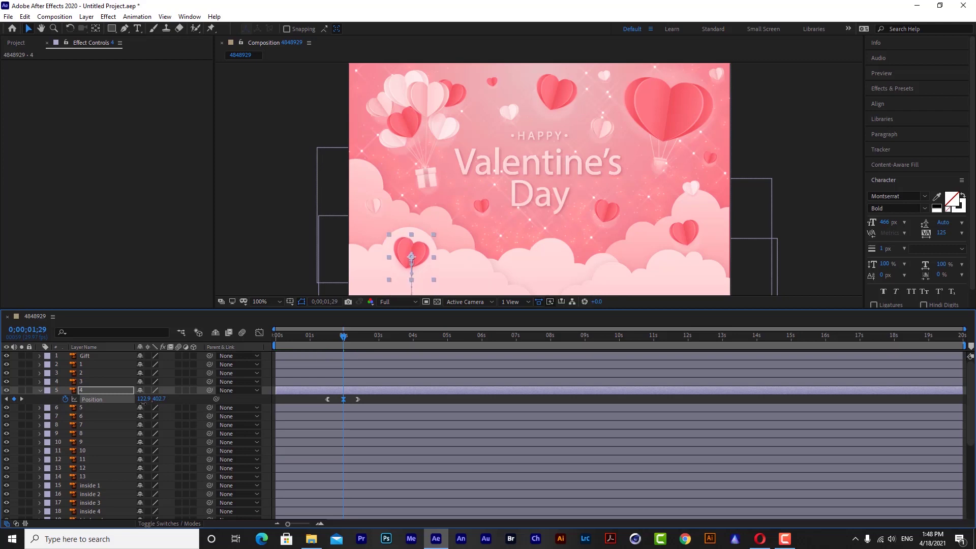
click(346, 336)
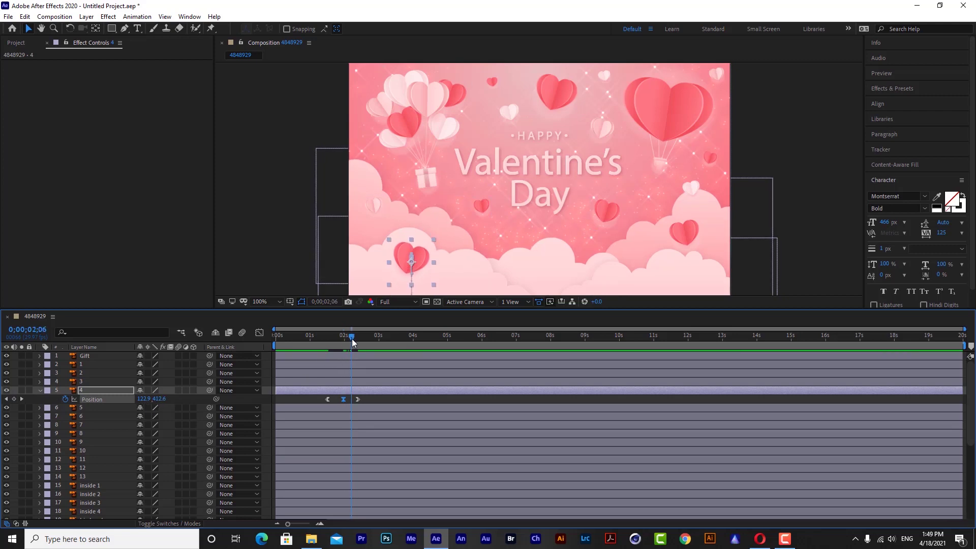
key(space)
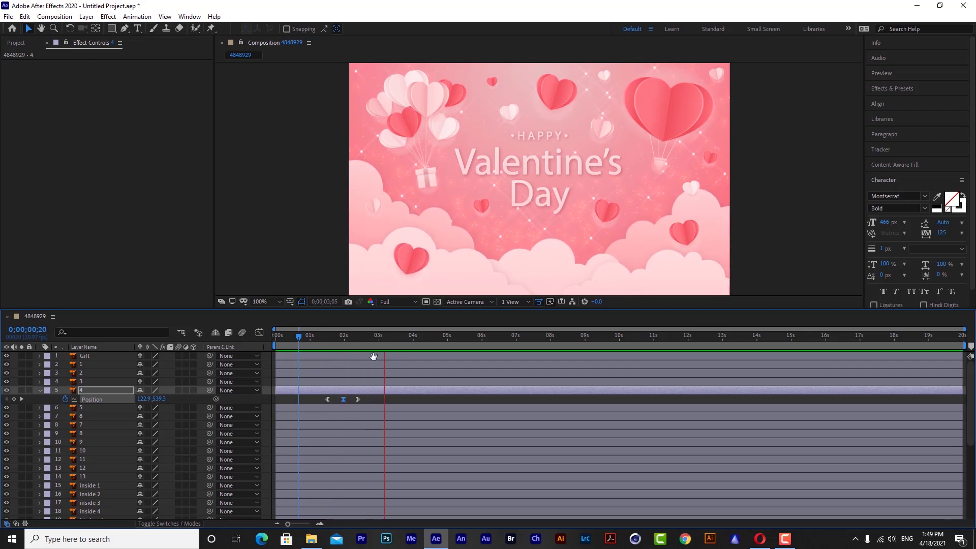
click(388, 337)
key(space)
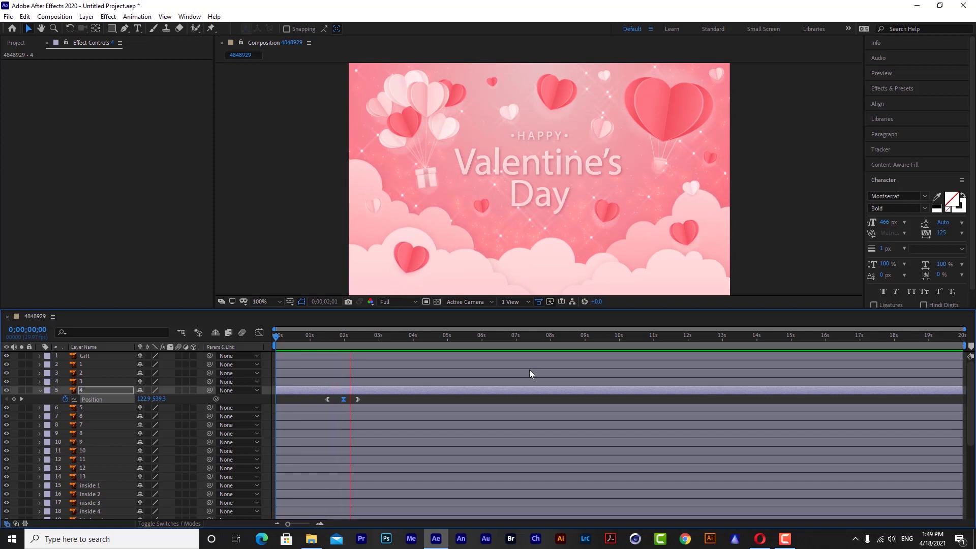
key(space)
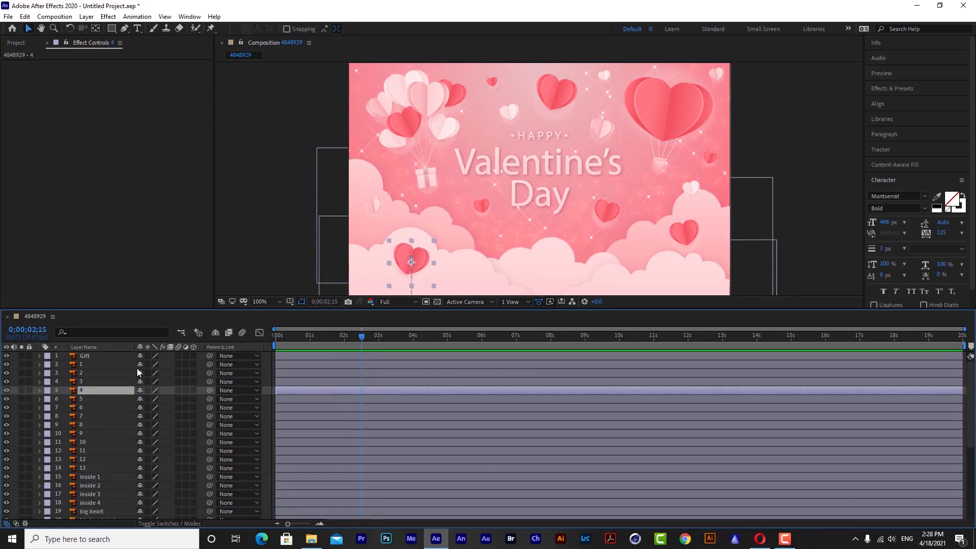
- Apply the Bulge effect to layer 4 and center it on the heart
key(ctrl+space)
text(bu)
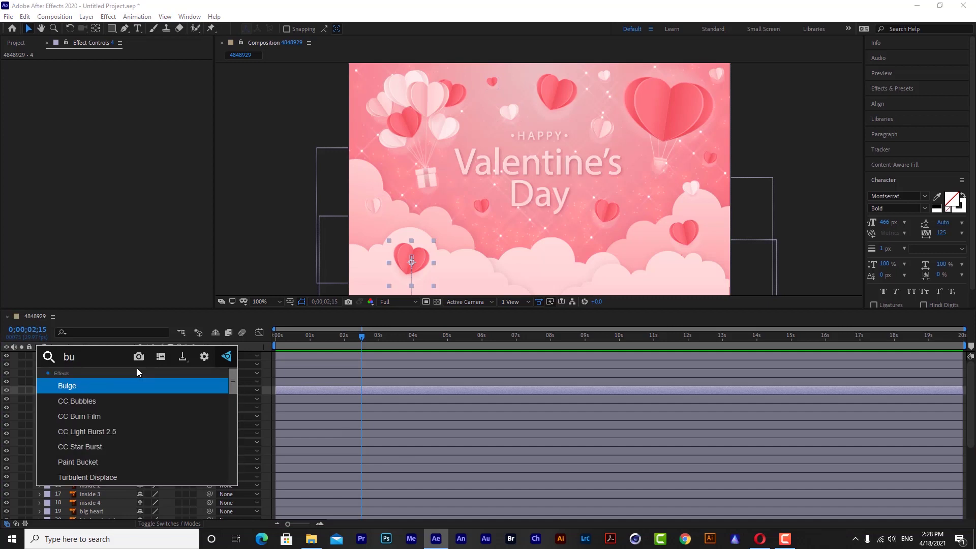
key(Return)
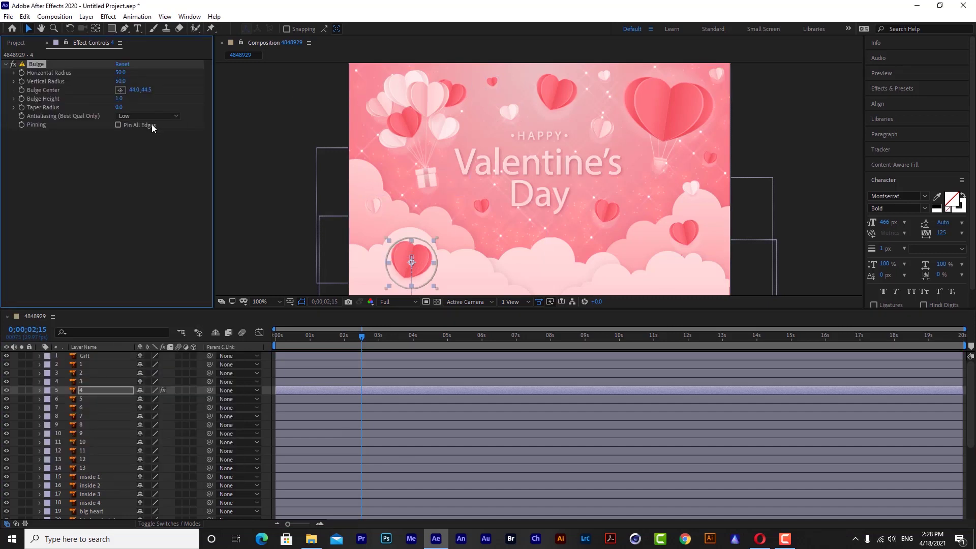
drag(152, 90, 151, 92)
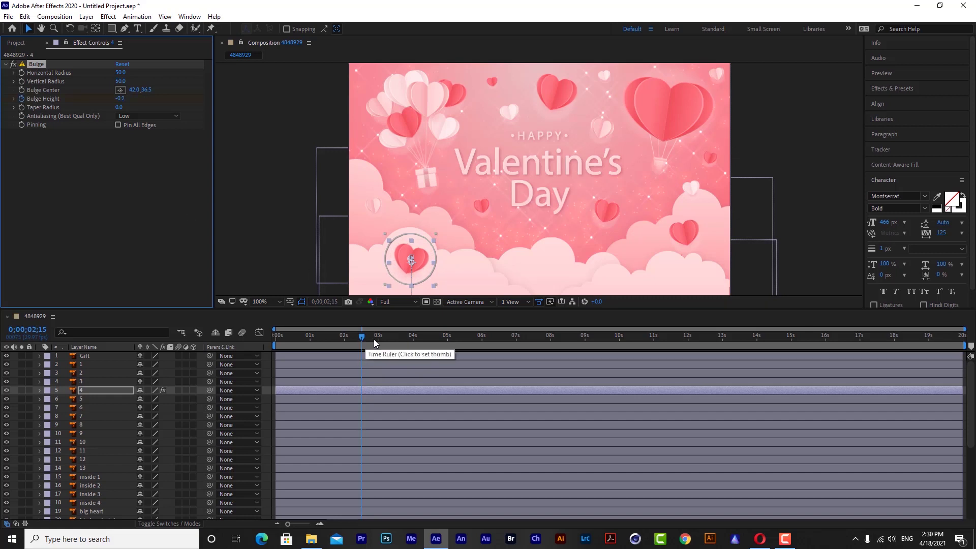
- Keyframe Bulge Height at 0.2, then -0.2
key(space)
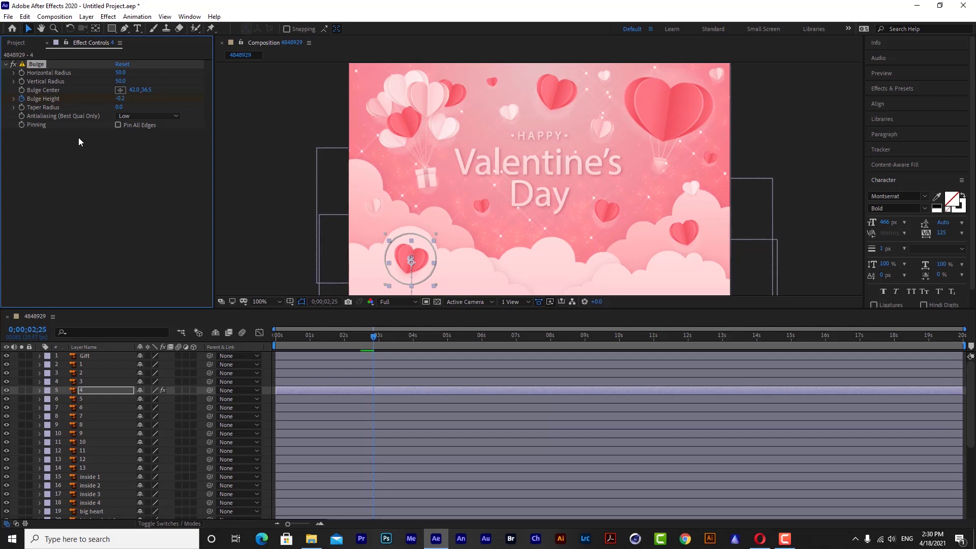
text(0.2)
key(Return)
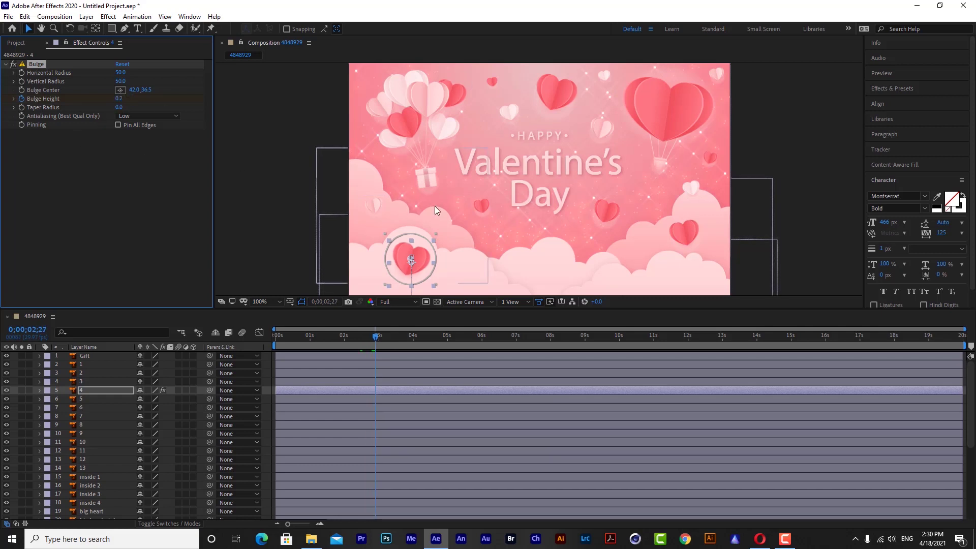
click(119, 98)
text(-0.2)
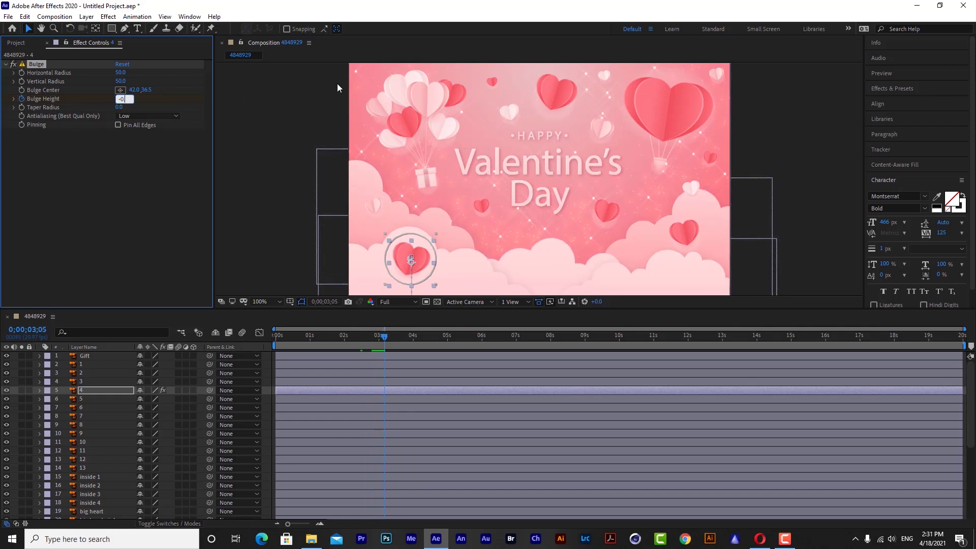
key(Return)
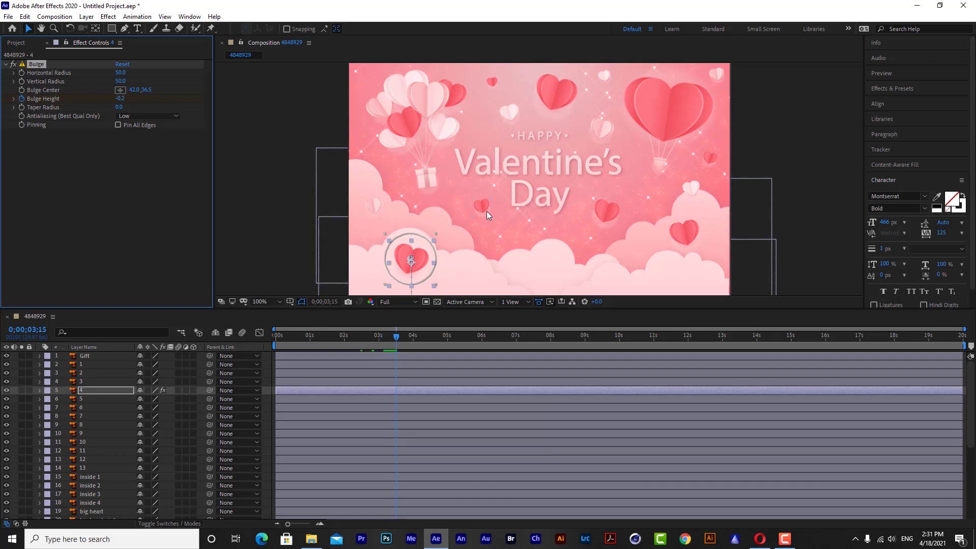
drag(122, 102, 205, 96)
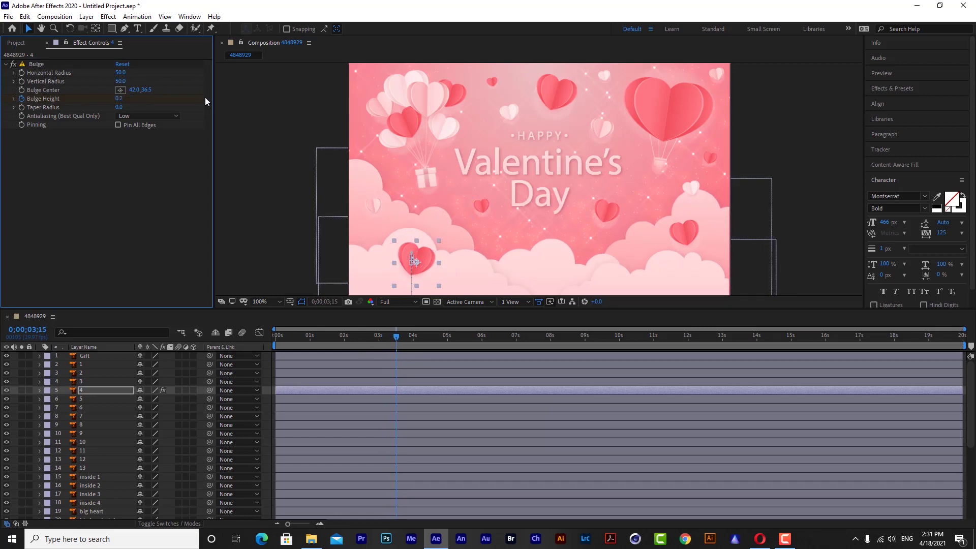
- Add further Bulge Height keyframes of -0.2, 0 and -0.2 a few frames apart
key(u)
click(337, 349)
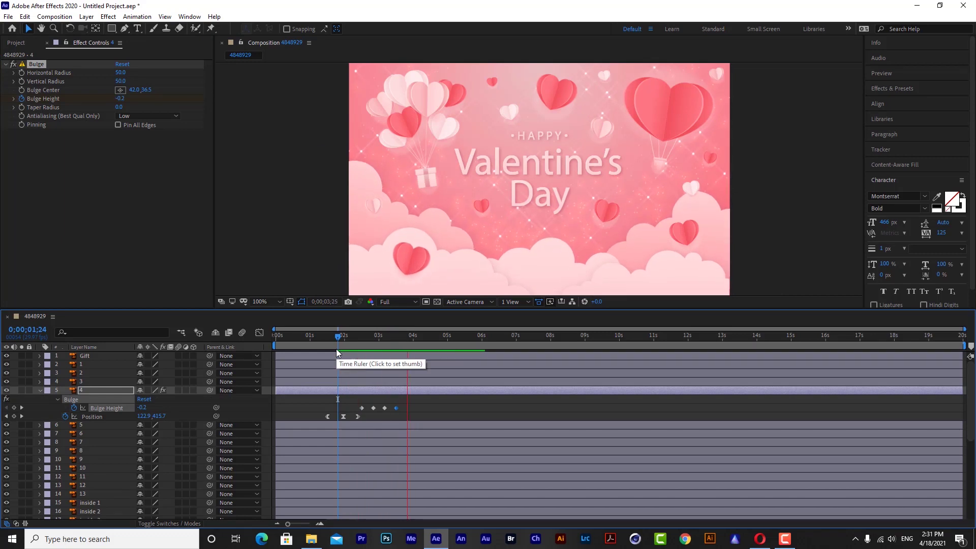
drag(336, 349, 397, 349)
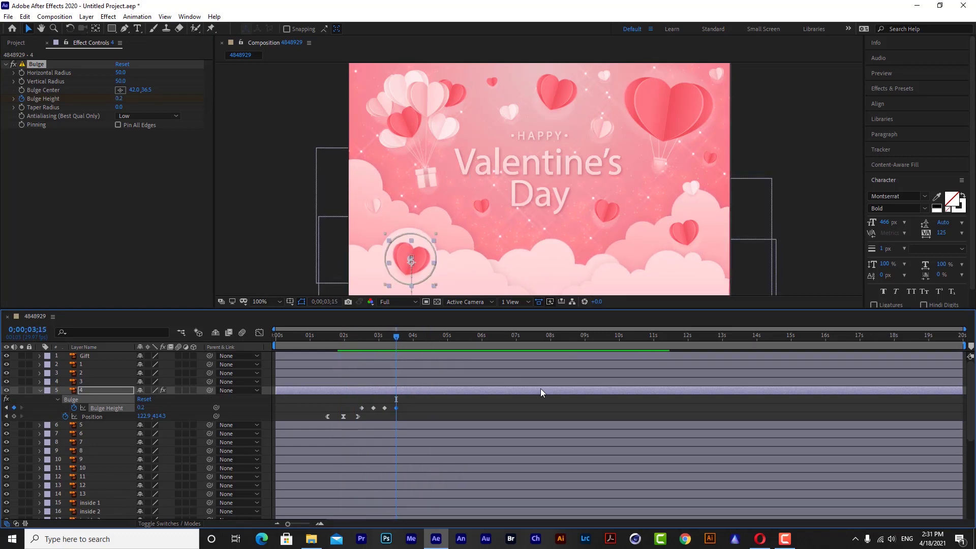
key(Page_Down)
key(Page_Down)
key(Page_Down)
click(119, 98)
text(-0.2)
key(Return)
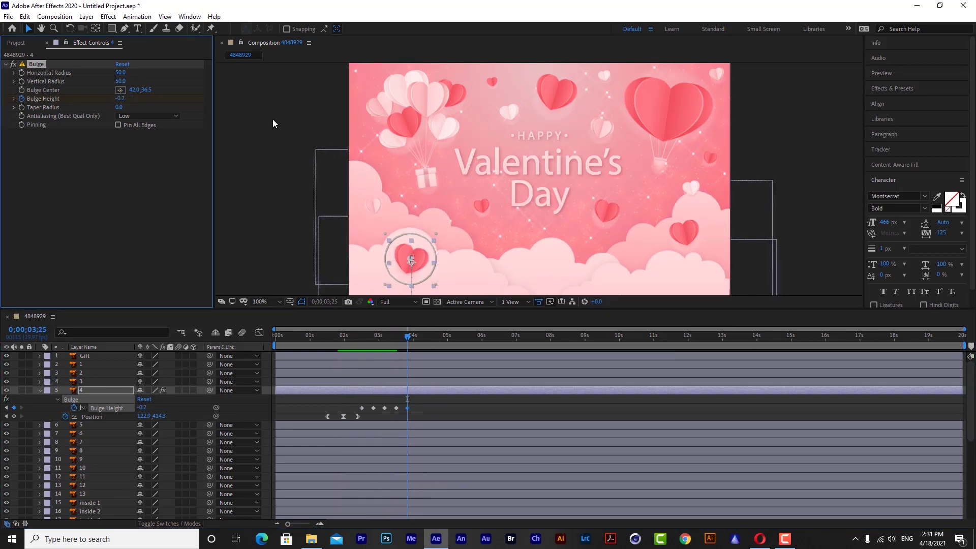
key(shift+Page_Down)
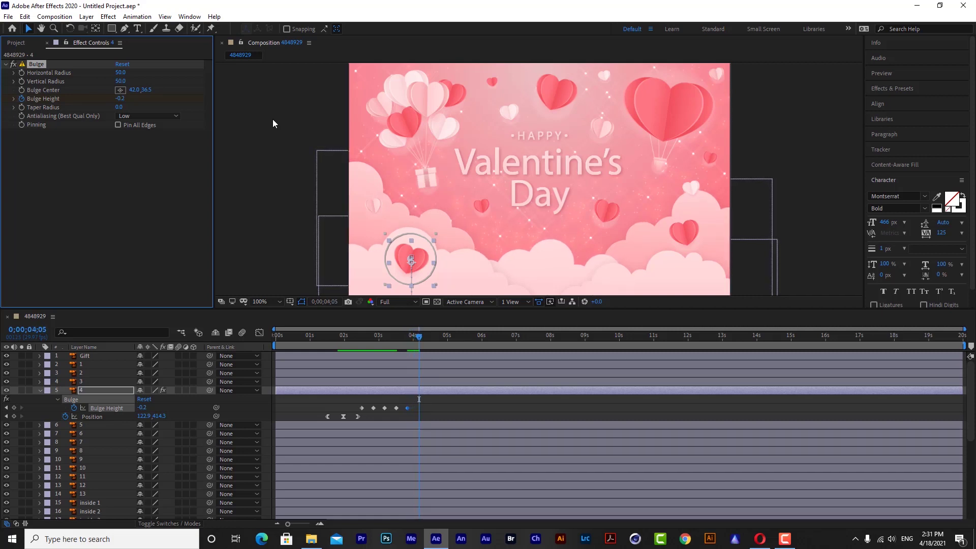
text(0)
key(Return)
key(shift+Page_Down)
text(-0.2)
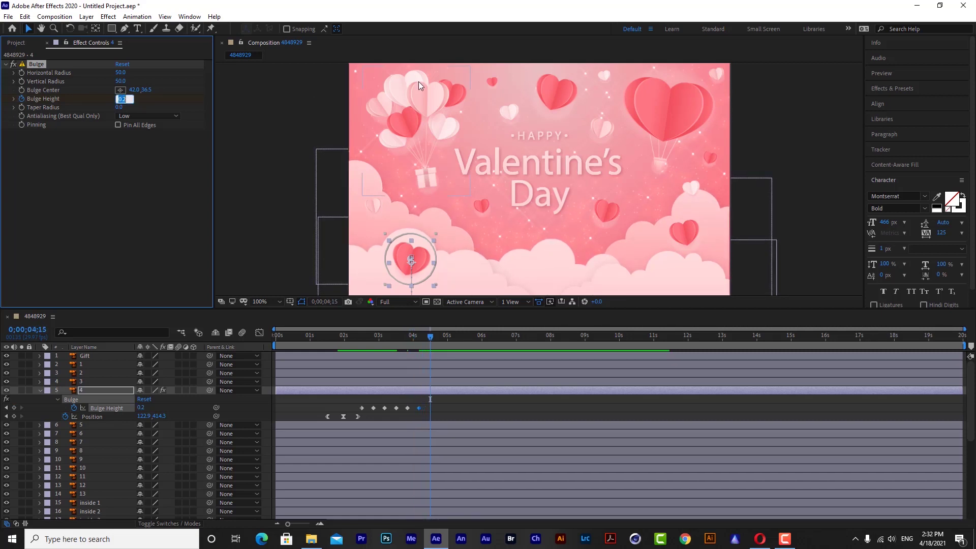
key(Return)
drag(343, 349, 366, 350)
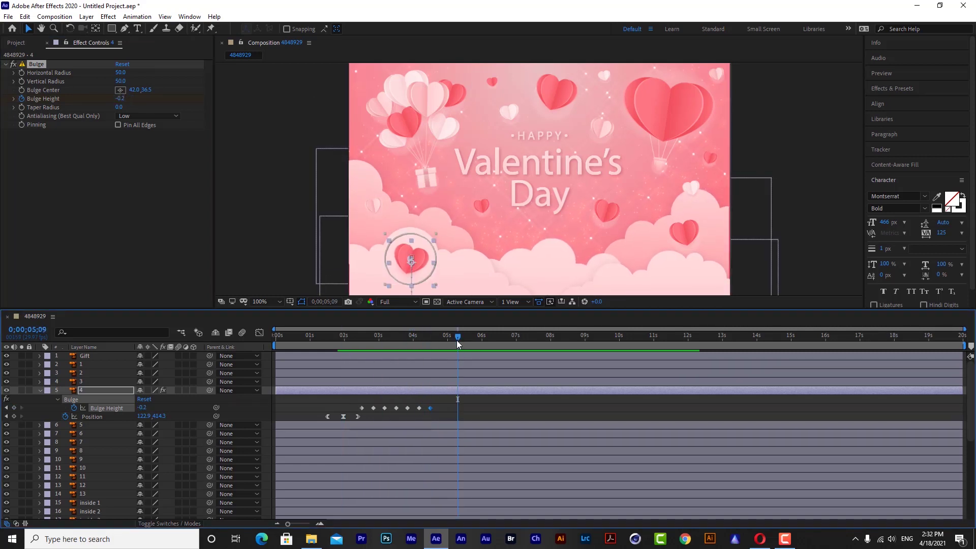
- Copy the Bulge Height keyframes and paste them twice to repeat the pulse, then preview
drag(438, 404, 357, 413)
drag(366, 349, 436, 350)
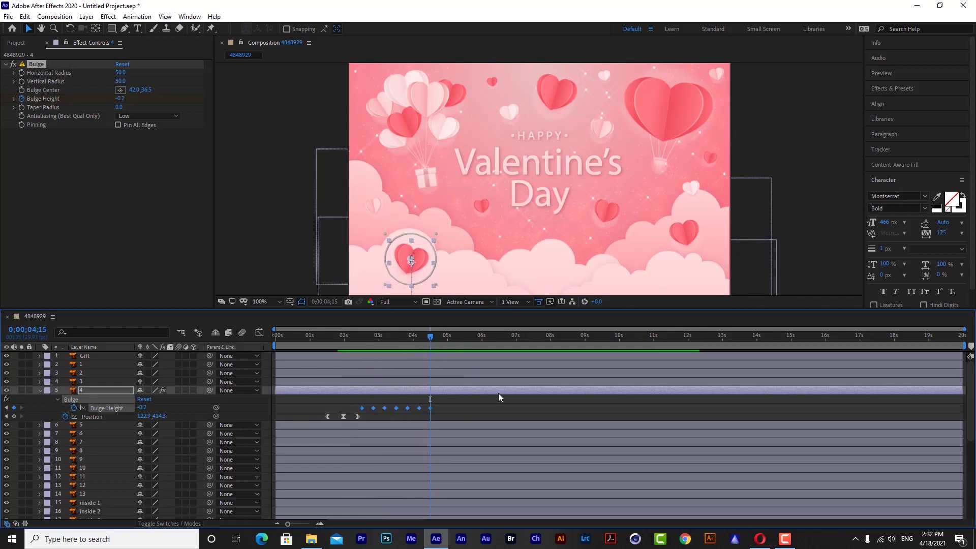
key(Page_Down)
key(Page_Down)
key(Page_Down)
key(ctrl+c)
key(ctrl+v)
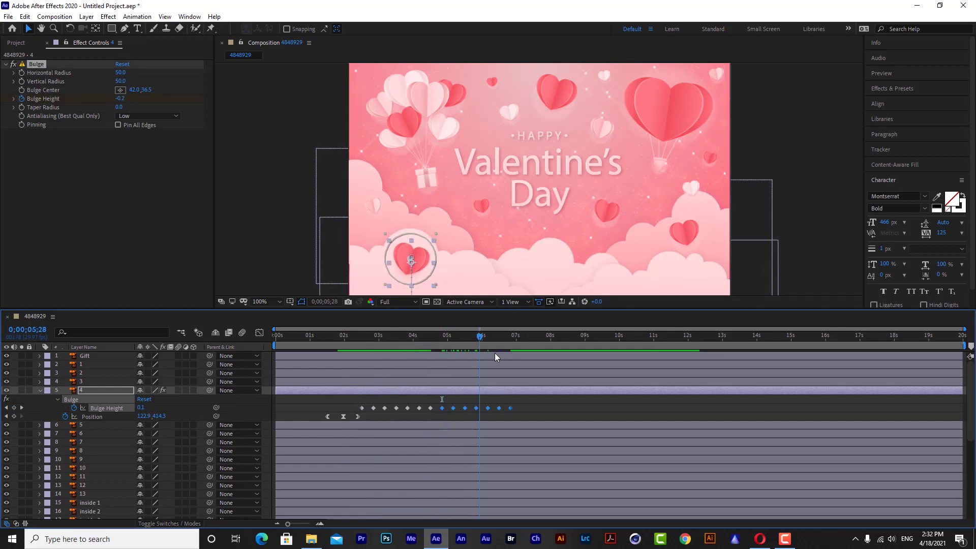
key(Page_Down)
key(Page_Down)
key(Page_Down)
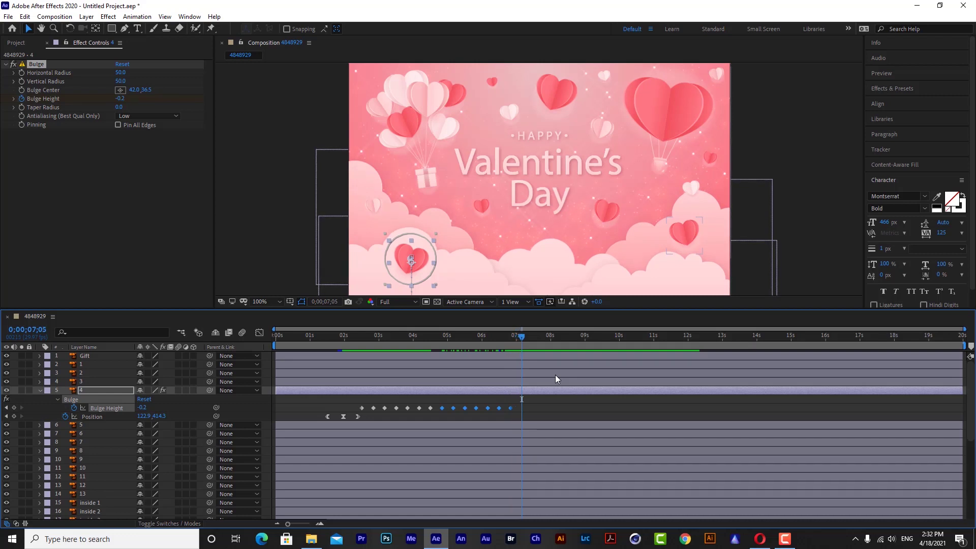
key(ctrl+v)
click(492, 336)
click(364, 349)
key(space)
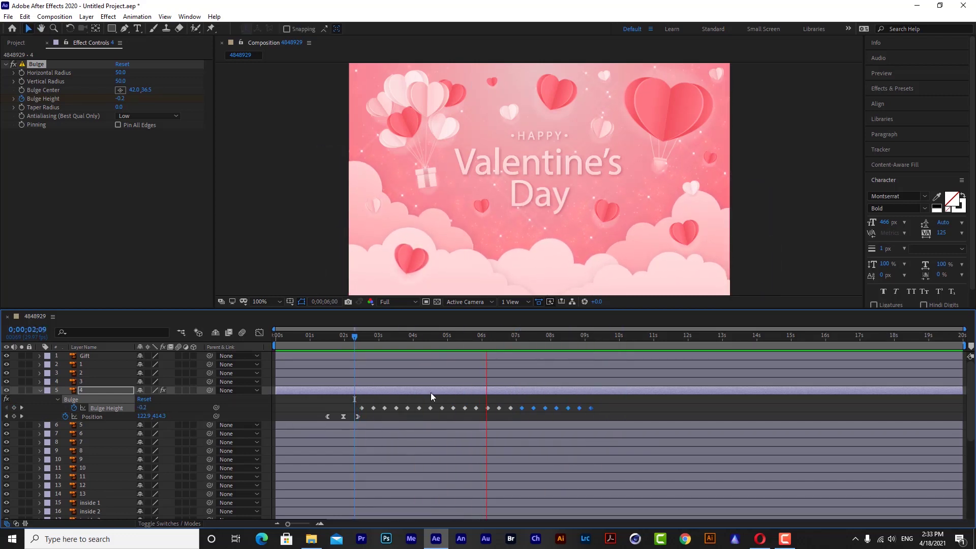
- Paste further copies of the pulse keyframes to extend it to 16 and 20 seconds, then preview
drag(608, 419, 374, 413)
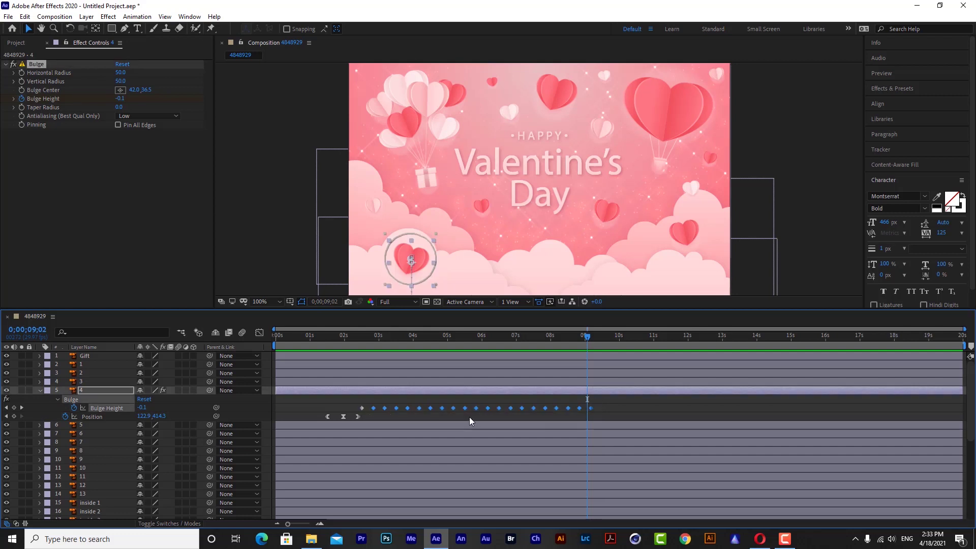
click(590, 341)
key(ctrl+c)
drag(591, 340, 600, 340)
key(ctrl+v)
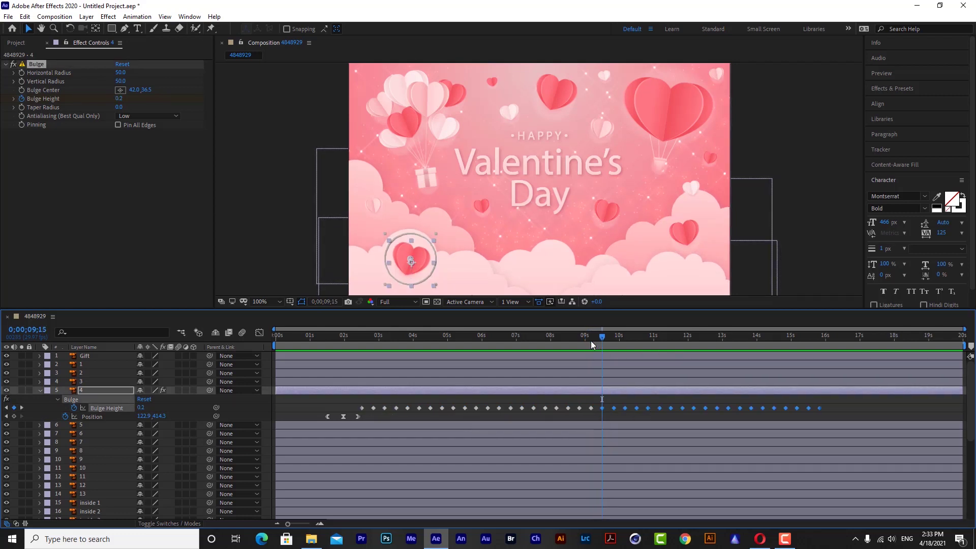
drag(828, 400, 667, 420)
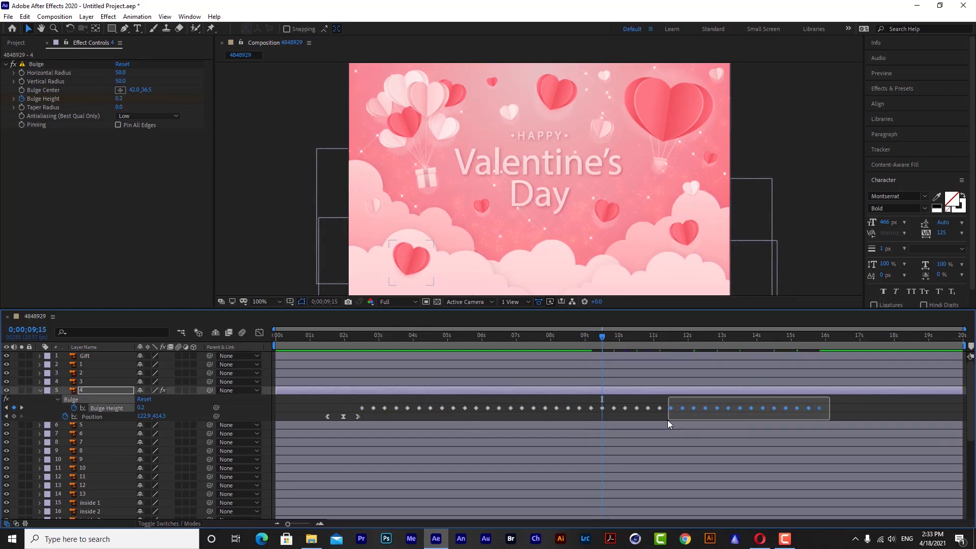
drag(601, 338, 817, 380)
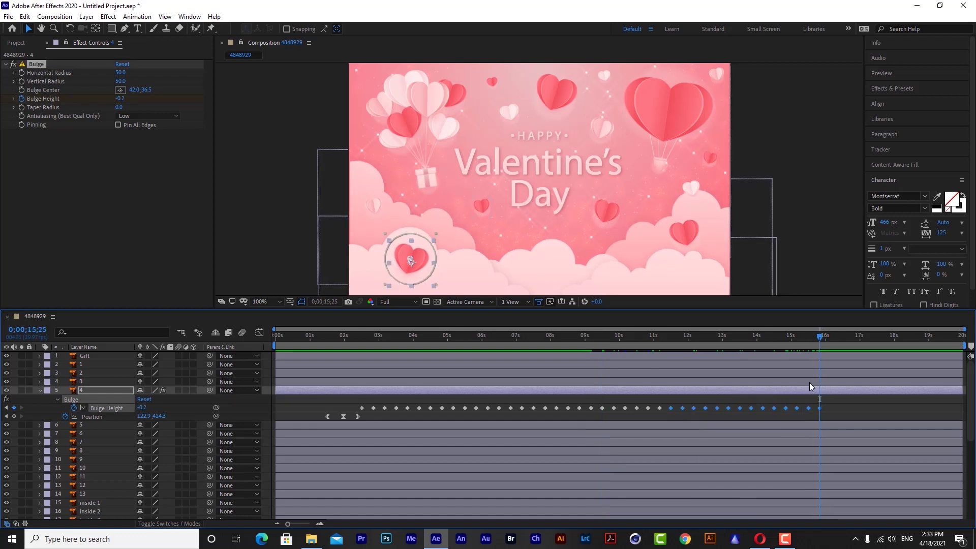
key(ctrl+v)
key(space)
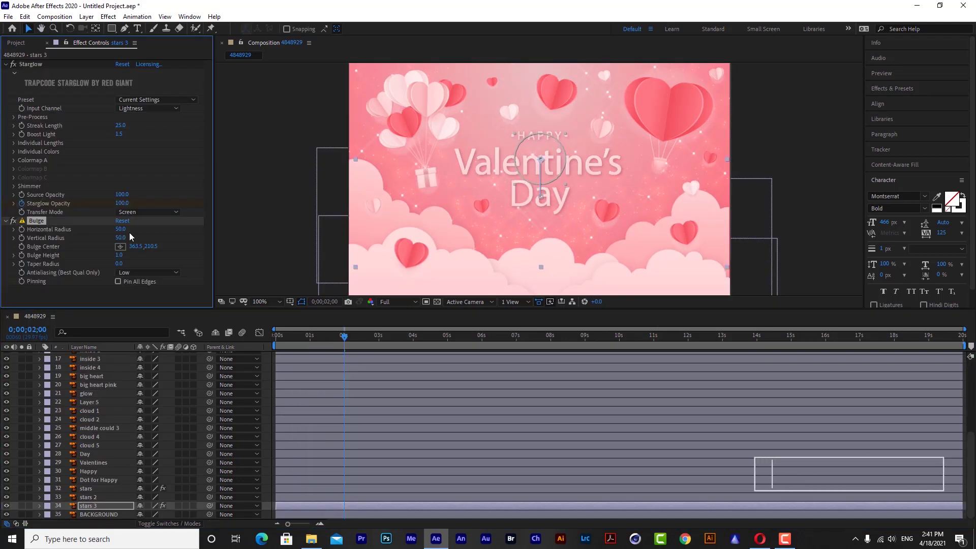
- Keyframe Bulge Center off the left edge, then over 'Valentine's' at 4s and the right heart at 6s
drag(136, 246, 36, 395)
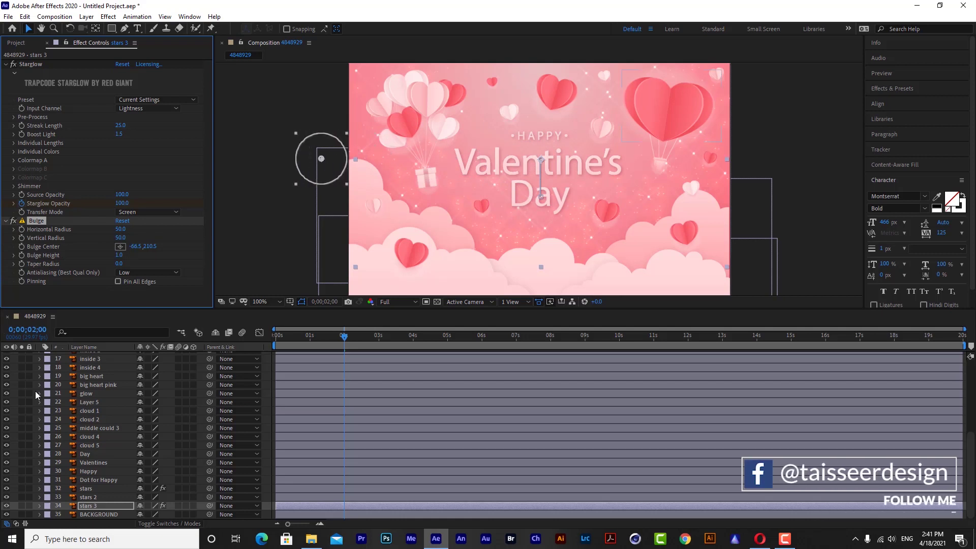
click(21, 247)
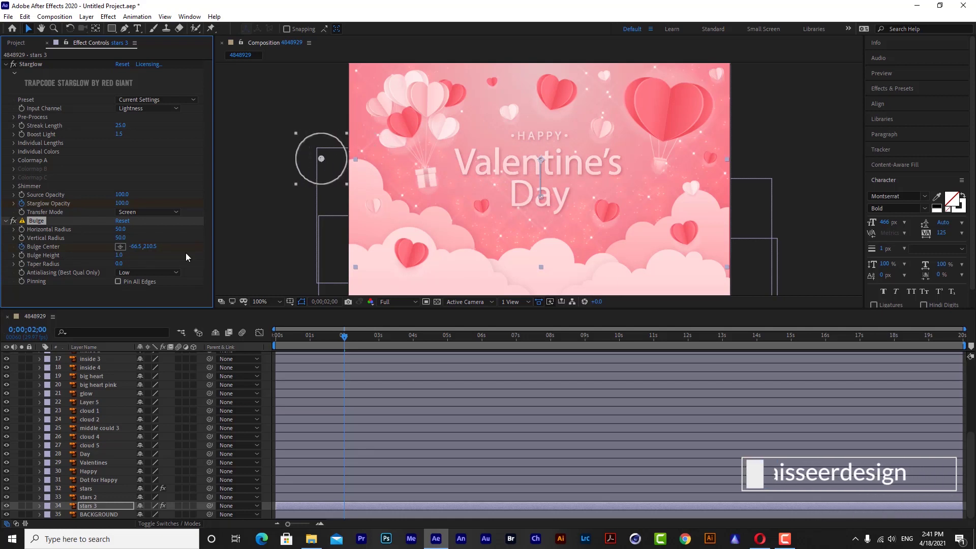
drag(344, 335, 413, 335)
drag(148, 246, 304, 247)
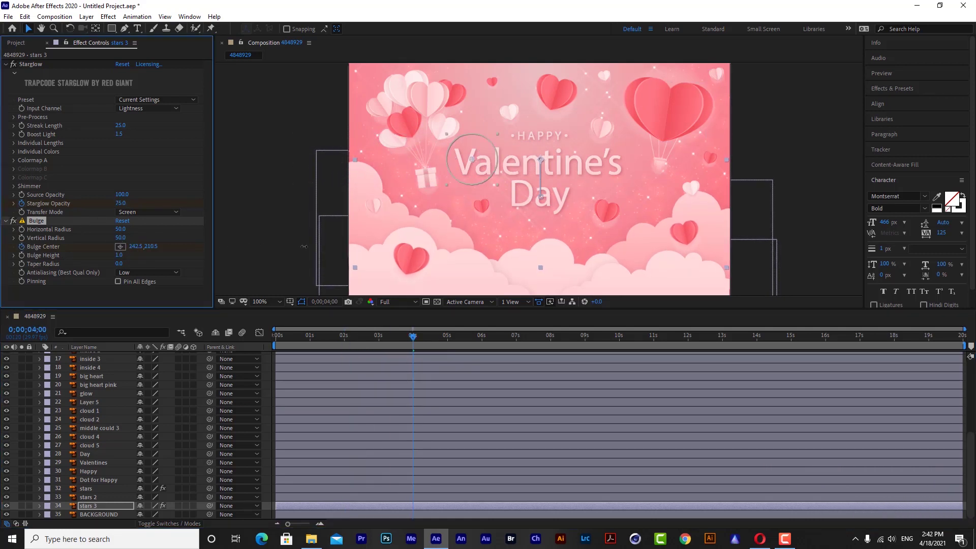
drag(416, 343, 482, 343)
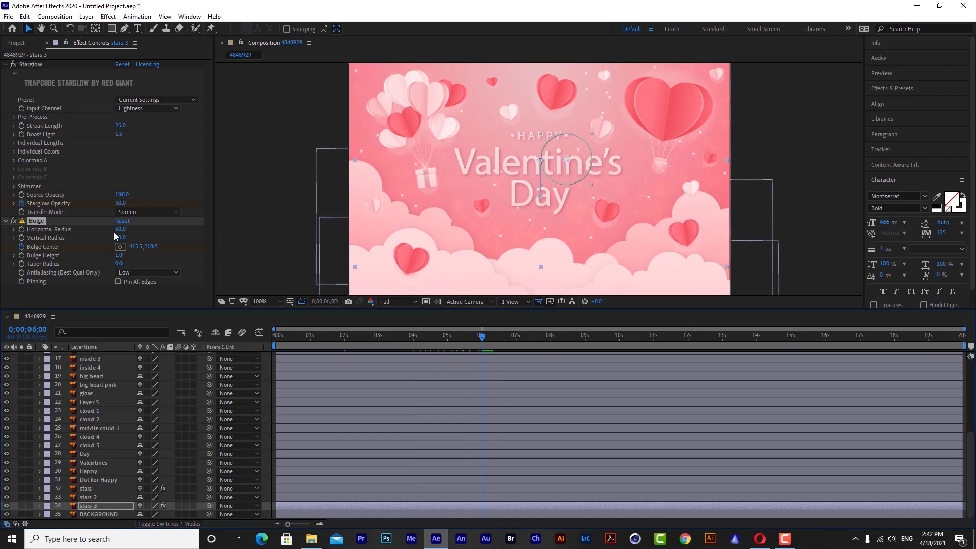
drag(135, 246, 252, 248)
- Move Bulge Center to the top hearts at 8s, top-left balloons at 10s, under 'Day' at 12s
drag(482, 359, 553, 360)
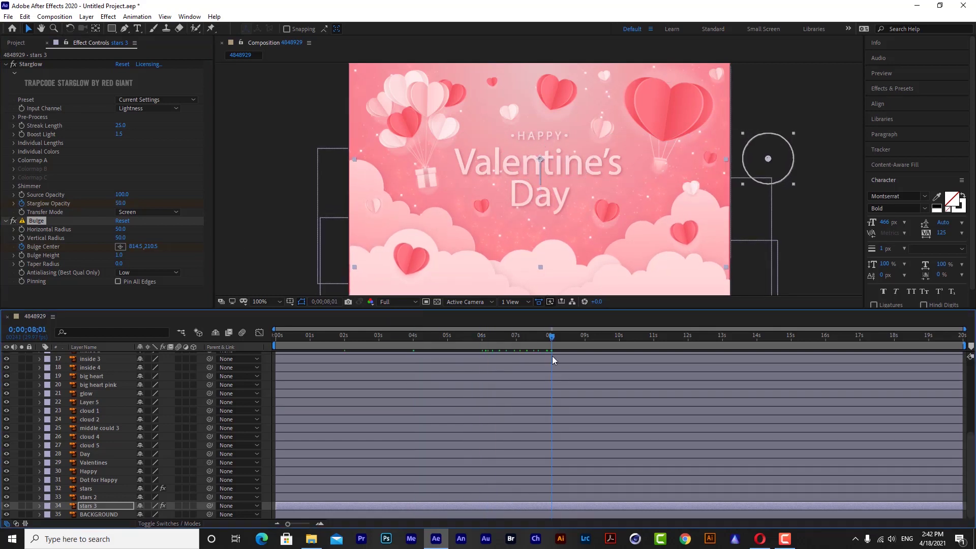
drag(151, 246, 11, 254)
drag(139, 248, 45, 248)
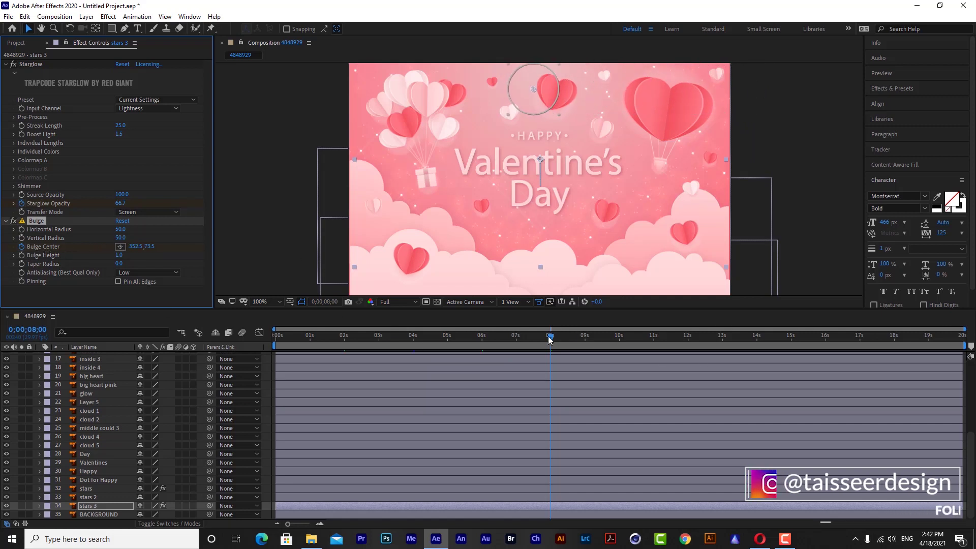
drag(551, 351, 619, 351)
drag(135, 246, 24, 253)
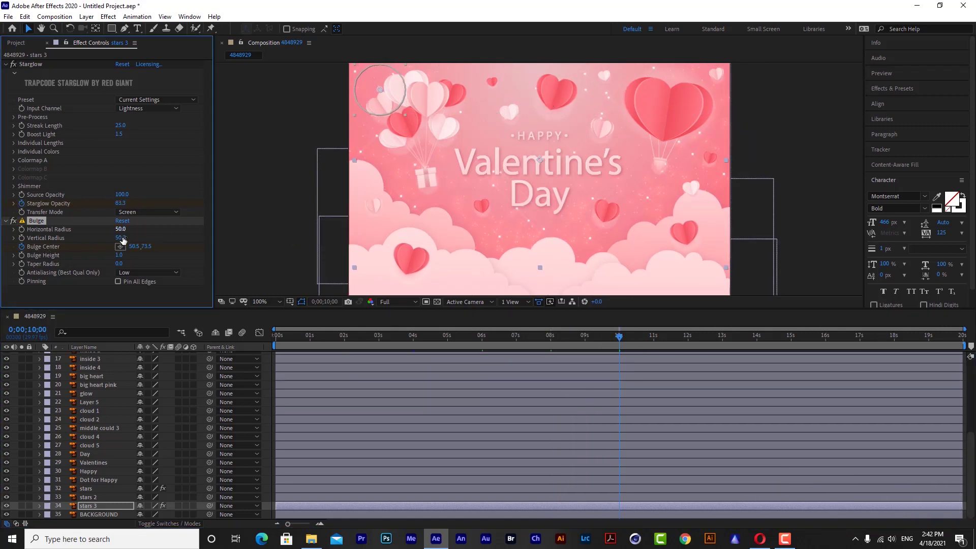
drag(27, 330, 74, 315)
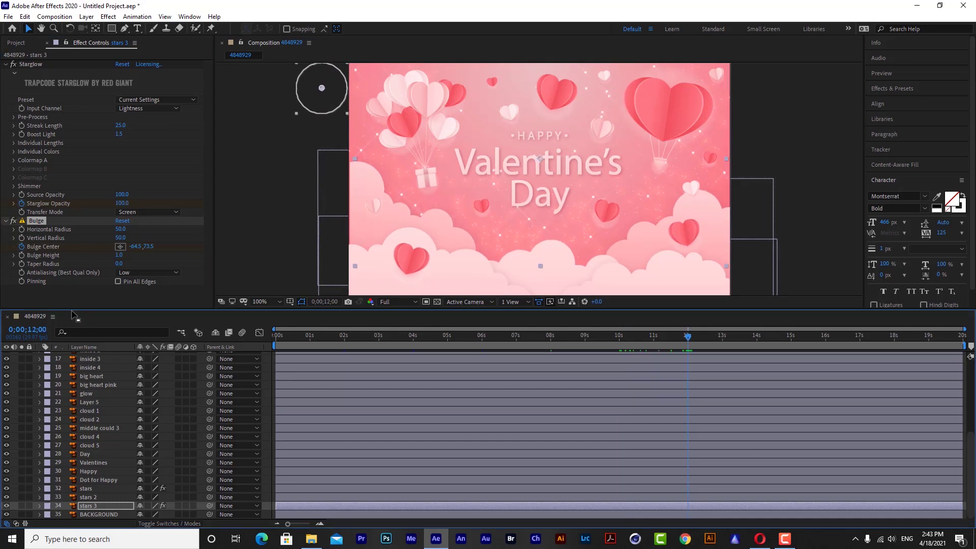
drag(147, 246, 260, 248)
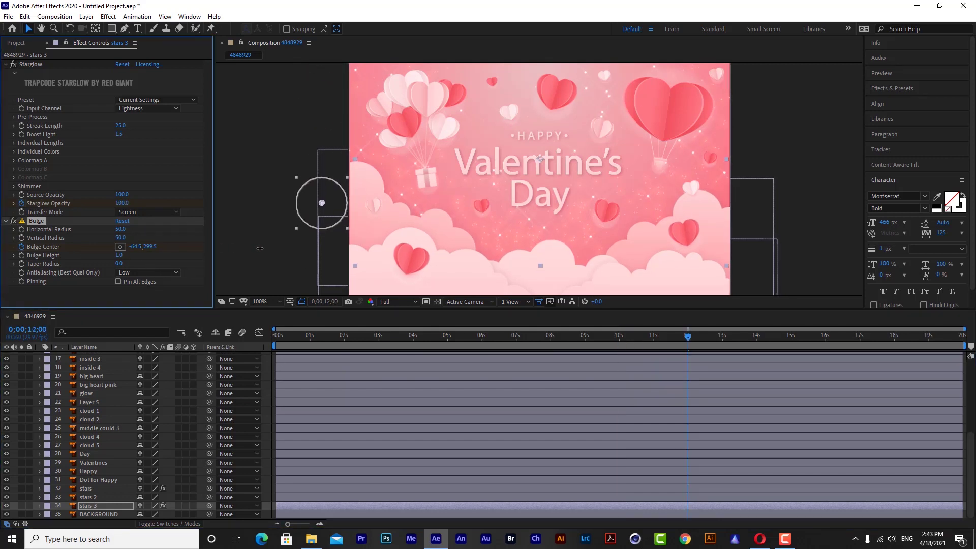
drag(330, 248, 356, 248)
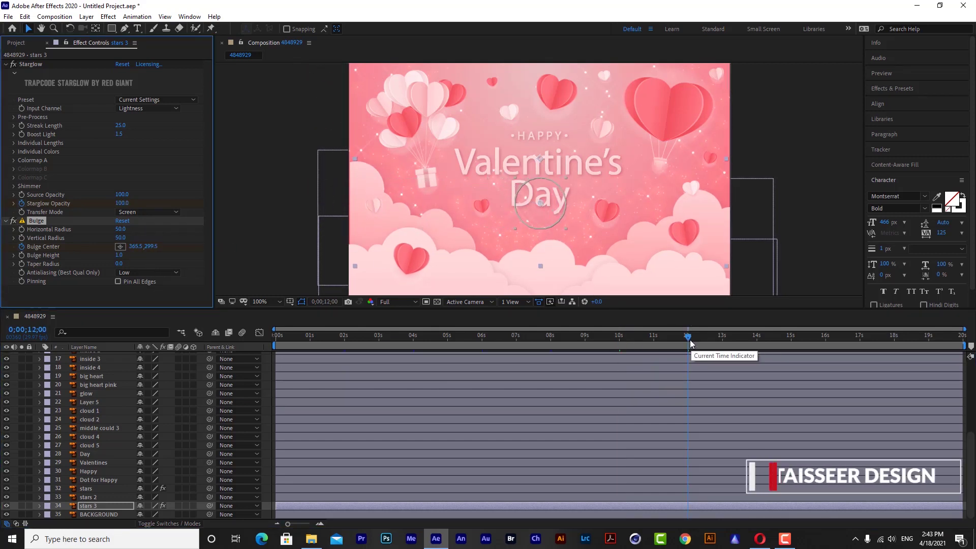
- Sweep Bulge Center right at 14s, back left at 16s, set its final position, then preview
drag(688, 336, 757, 359)
drag(136, 246, 172, 246)
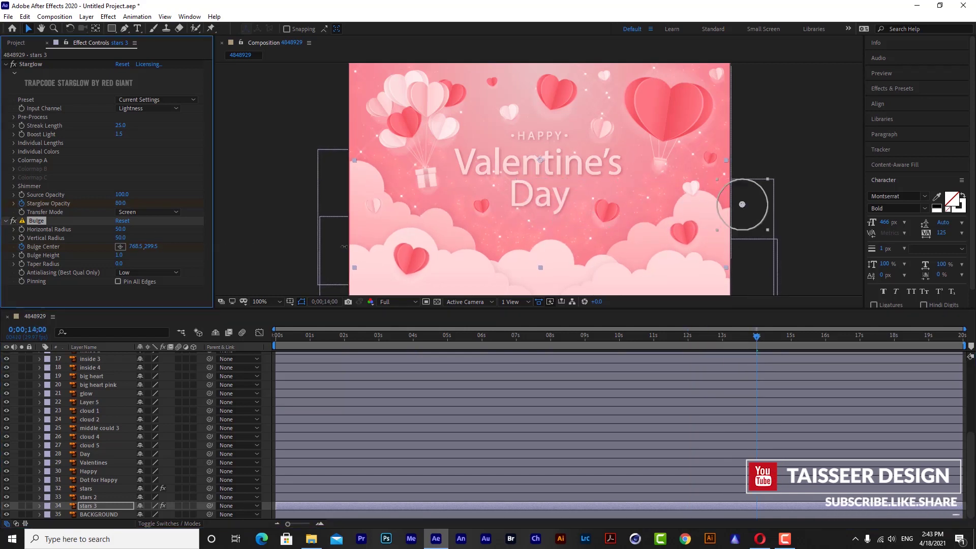
drag(743, 205, 760, 247)
drag(756, 337, 824, 358)
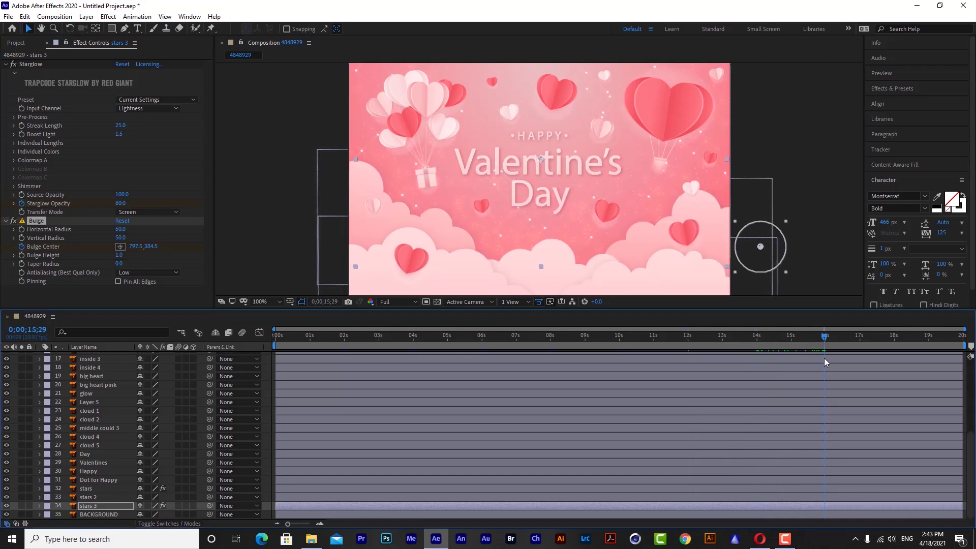
mouse_move(136, 246)
mouse_down()
mouse_move(84, 249)
mouse_move(221, 246)
mouse_up()
key(End)
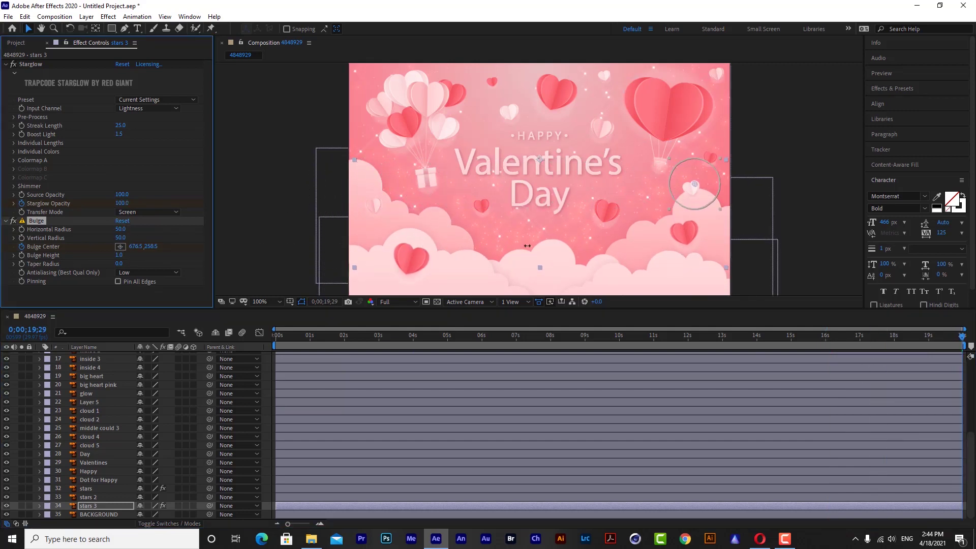
drag(527, 246, 527, 246)
key(Home)
key(space)
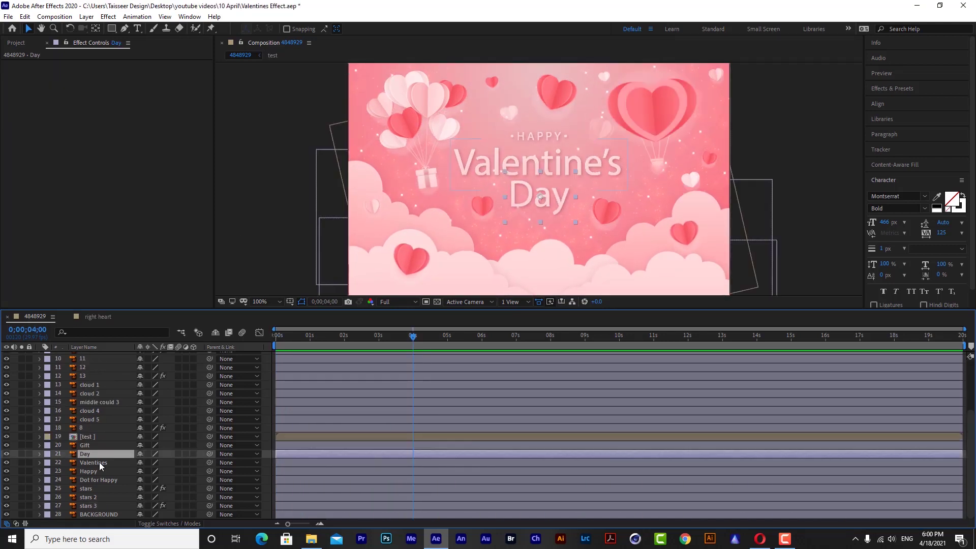
- Pre-compose the Day, Valentines, Happy and Dot for Happy layers into 'text', keeping all attributes
ctrl+click(99, 462)
ctrl+click(97, 471)
ctrl+click(98, 480)
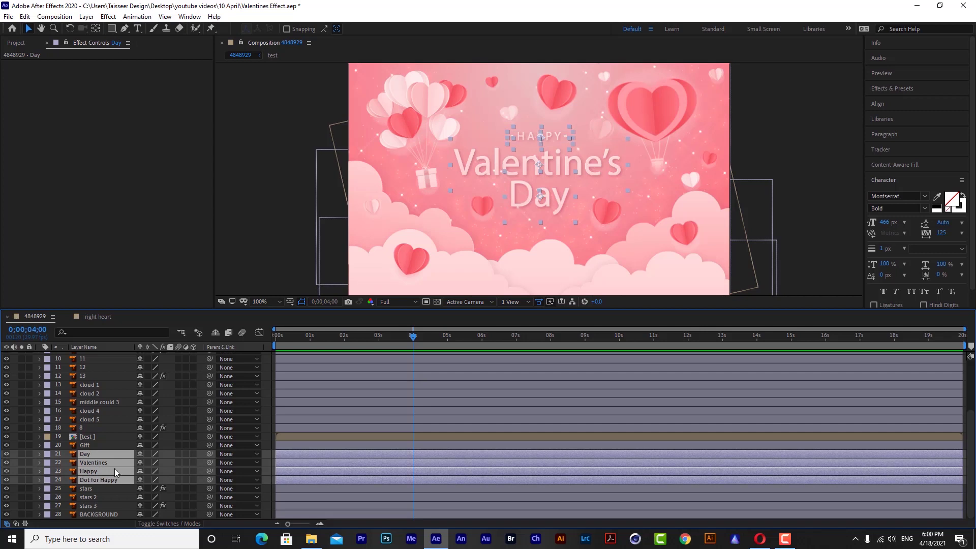
right_click(114, 468)
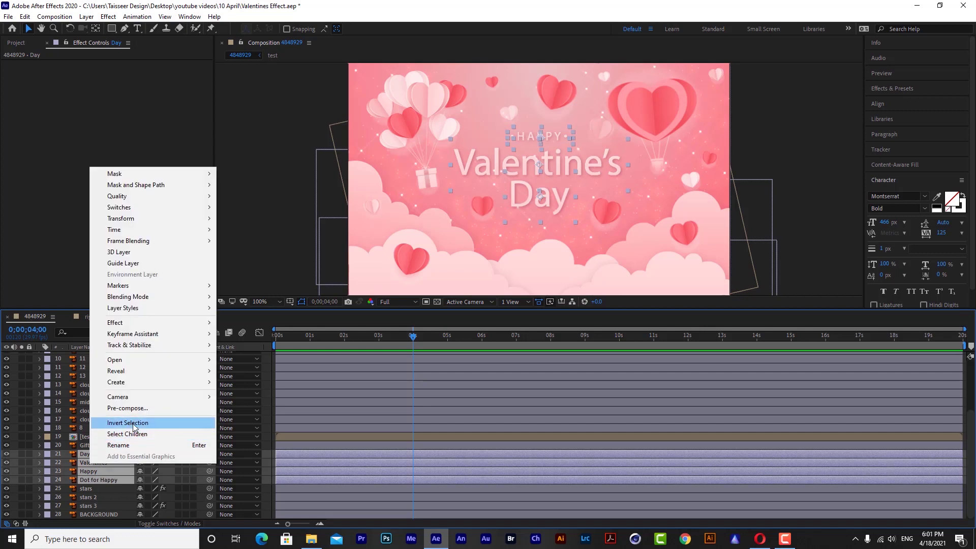
click(168, 408)
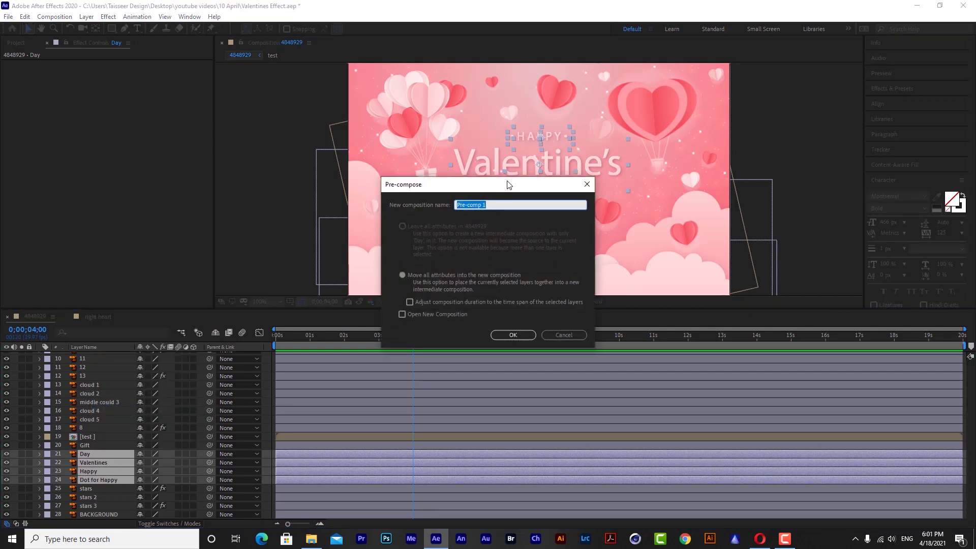
drag(508, 184, 492, 278)
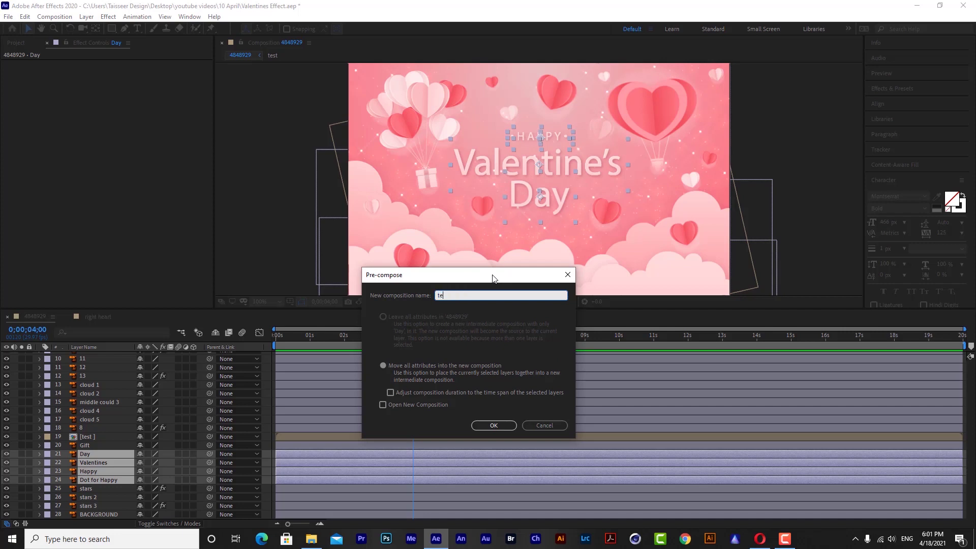
click(428, 371)
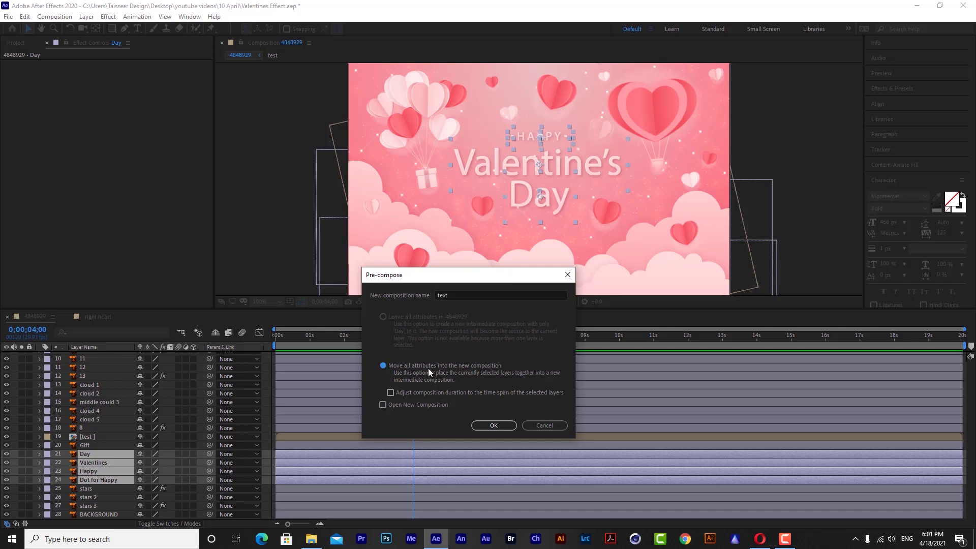
click(486, 428)
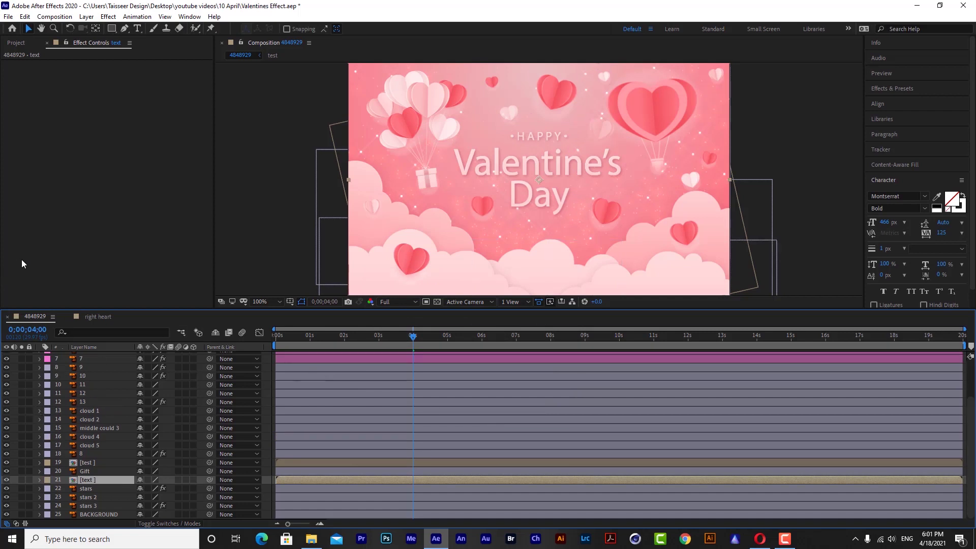
- Apply CC Light Sweep to the text layer via FX Console search 'c li'
click(17, 44)
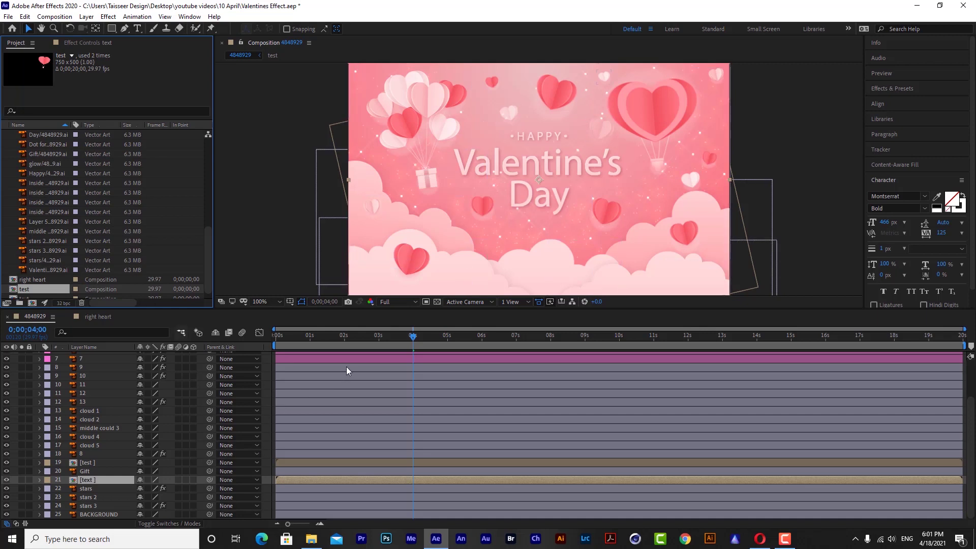
key(ctrl+space)
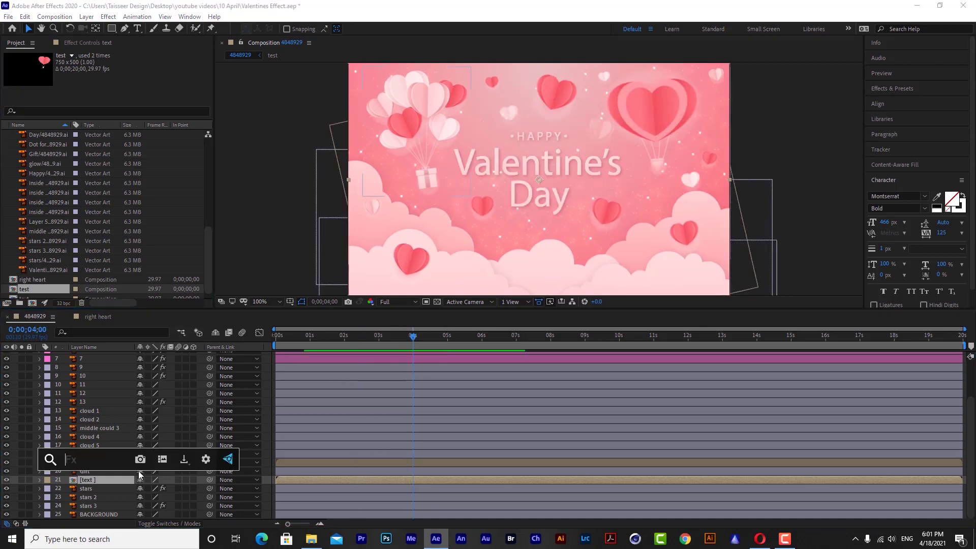
text(c li)
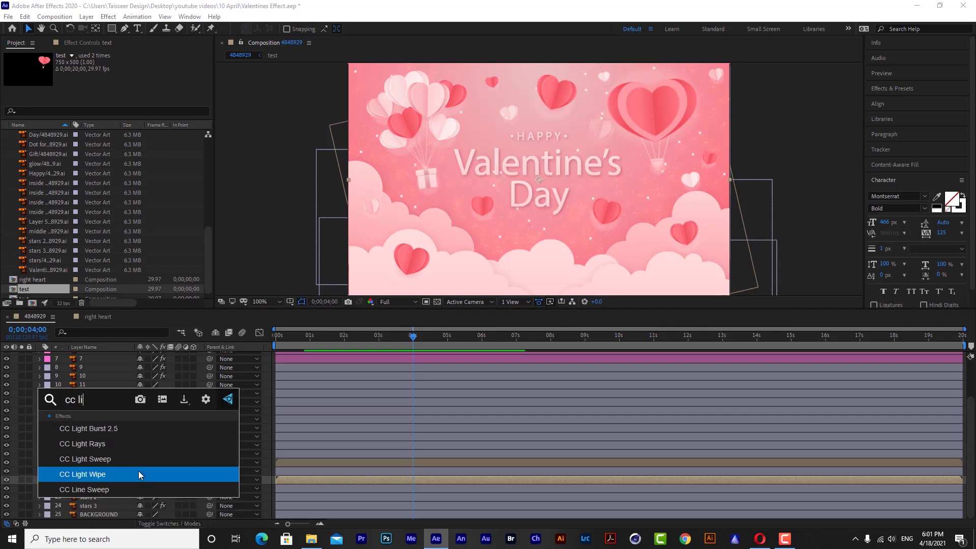
key(Up)
key(Return)
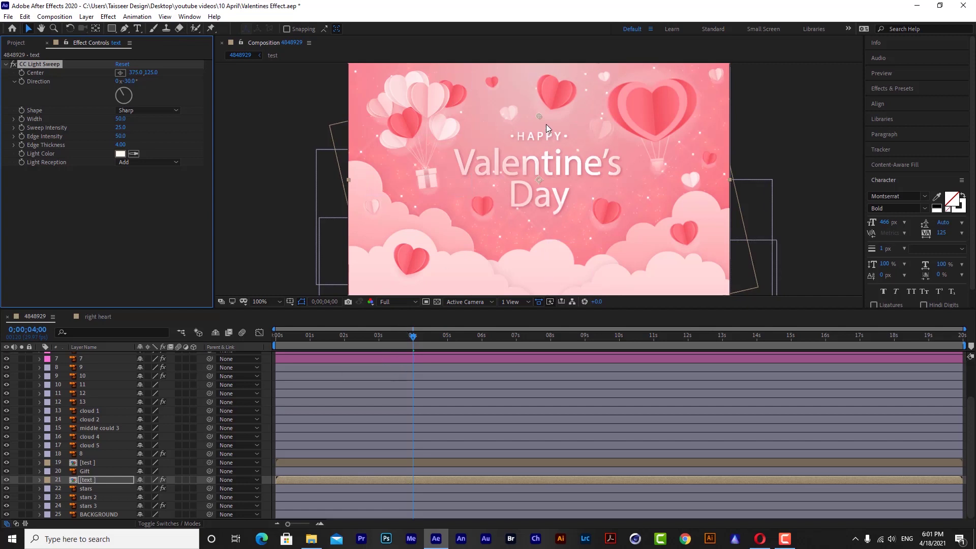
- Keyframe the sweep Center left of the lettering at 4s, then rightward across it at 12s
drag(538, 118, 464, 123)
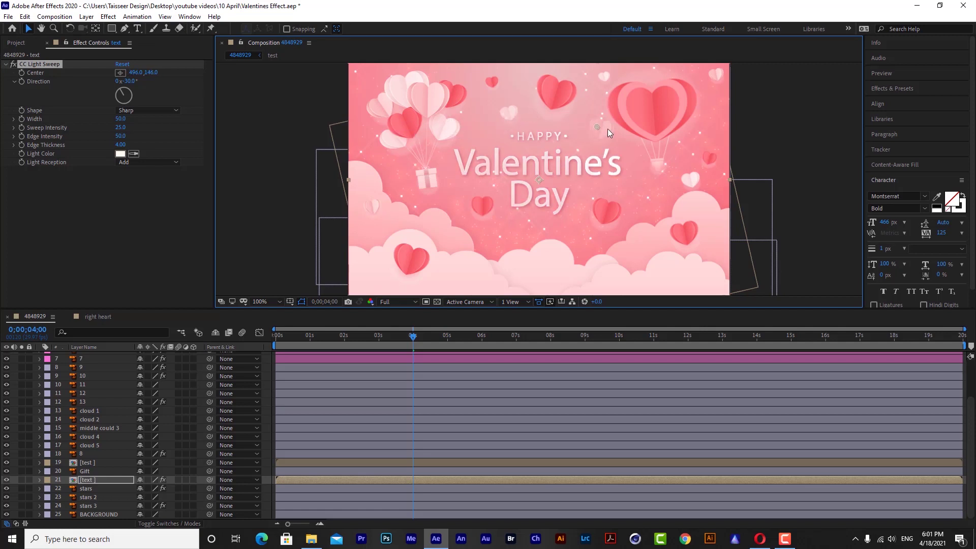
drag(648, 135, 464, 144)
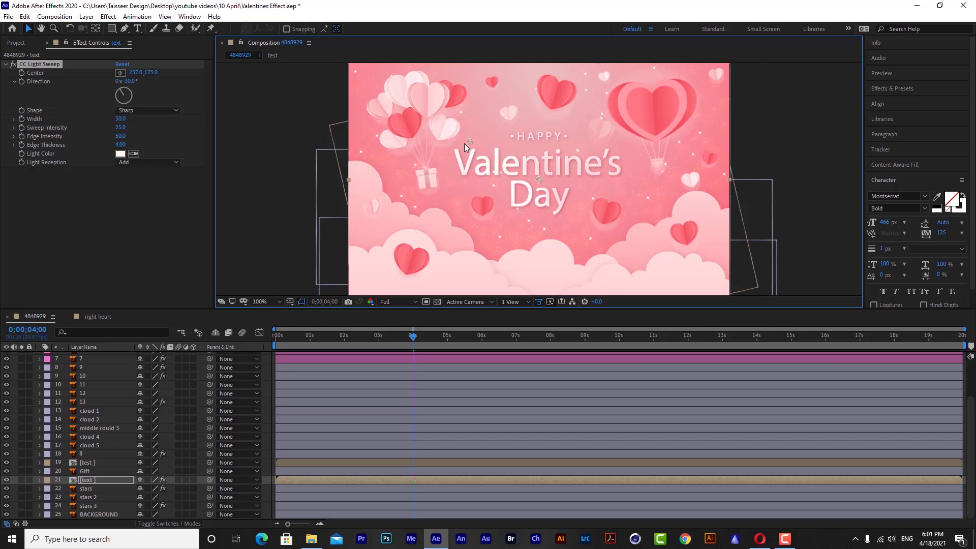
drag(407, 344, 687, 346)
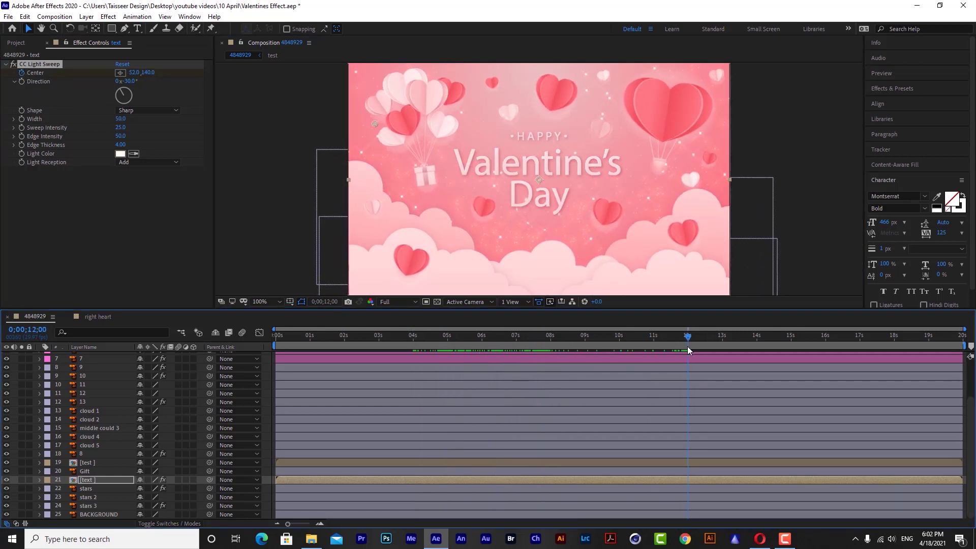
drag(376, 125, 499, 120)
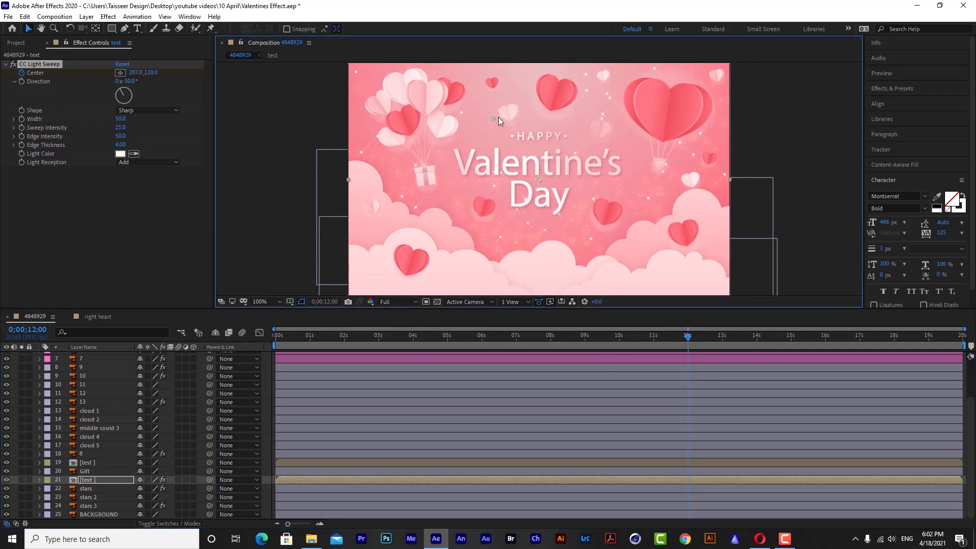
key(space)
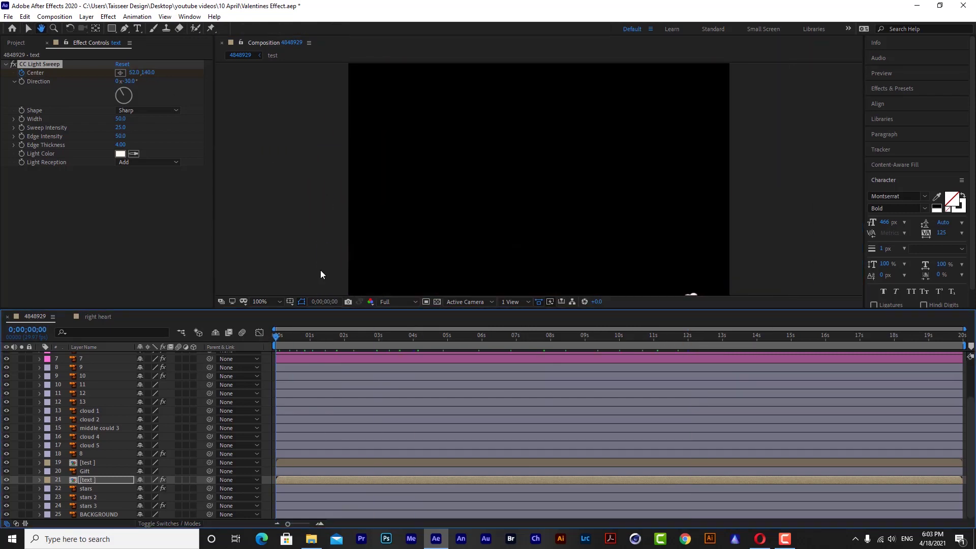